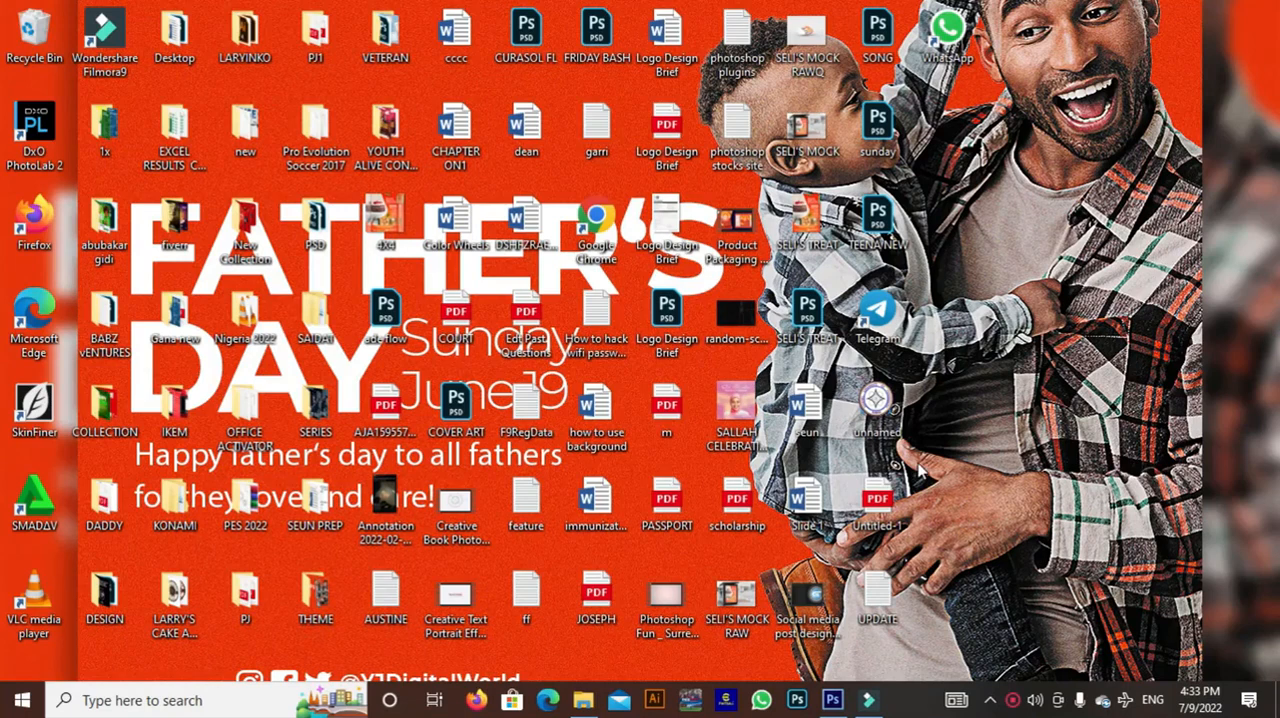
# Switch to Photoshop and create a document named "sallah", 1200 × 1200 pixels at 300 pixels/inch, in RGB Color with white background contents
pyautogui.click(829, 703)
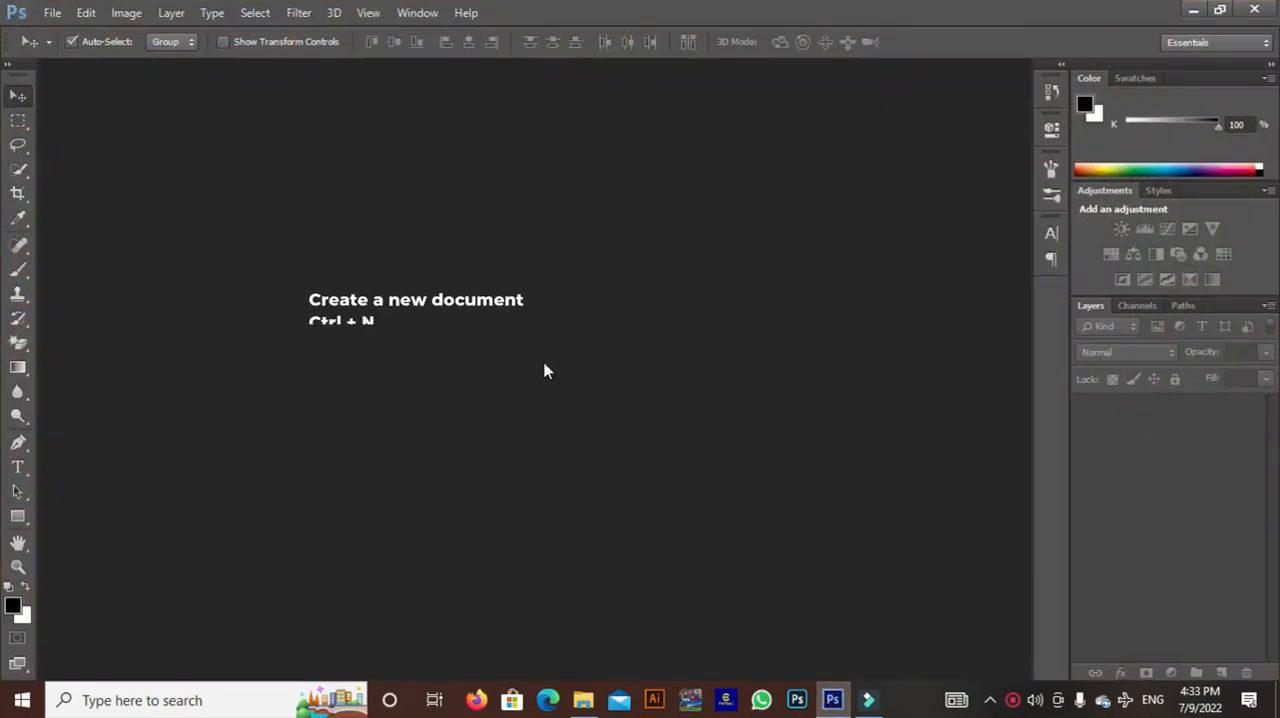
pyautogui.click(60, 13)
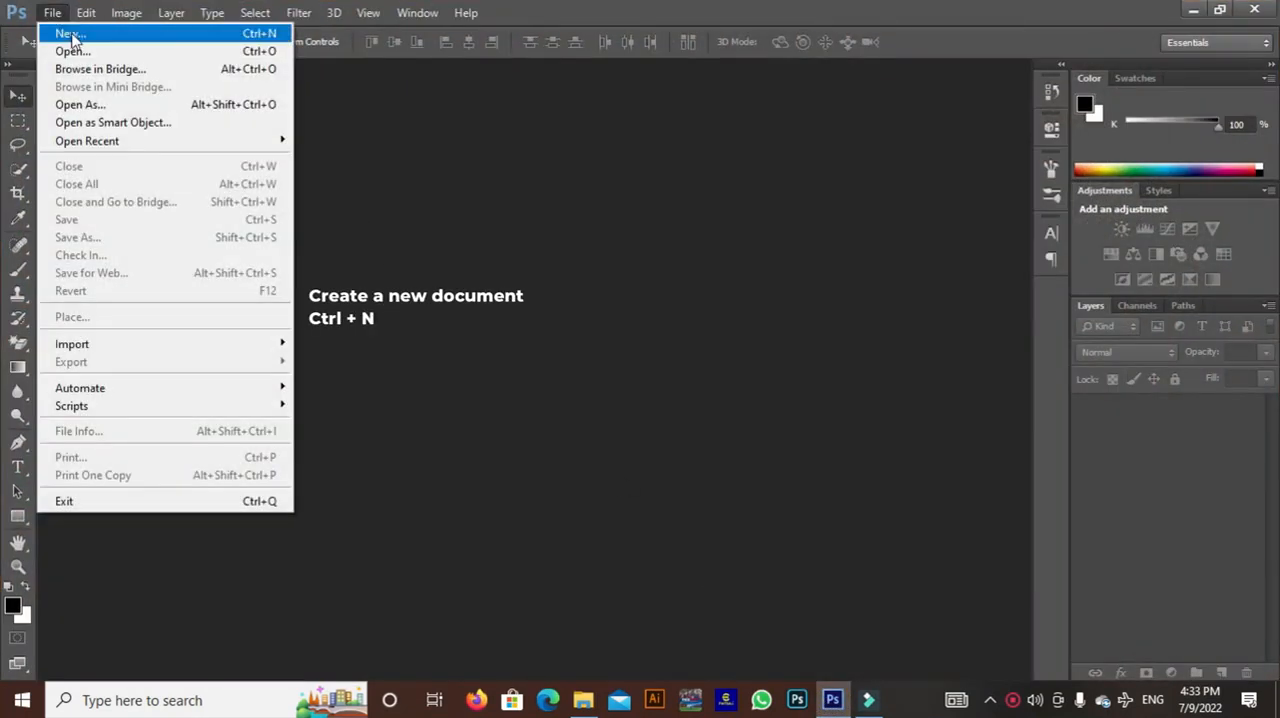
pyautogui.click(66, 38)
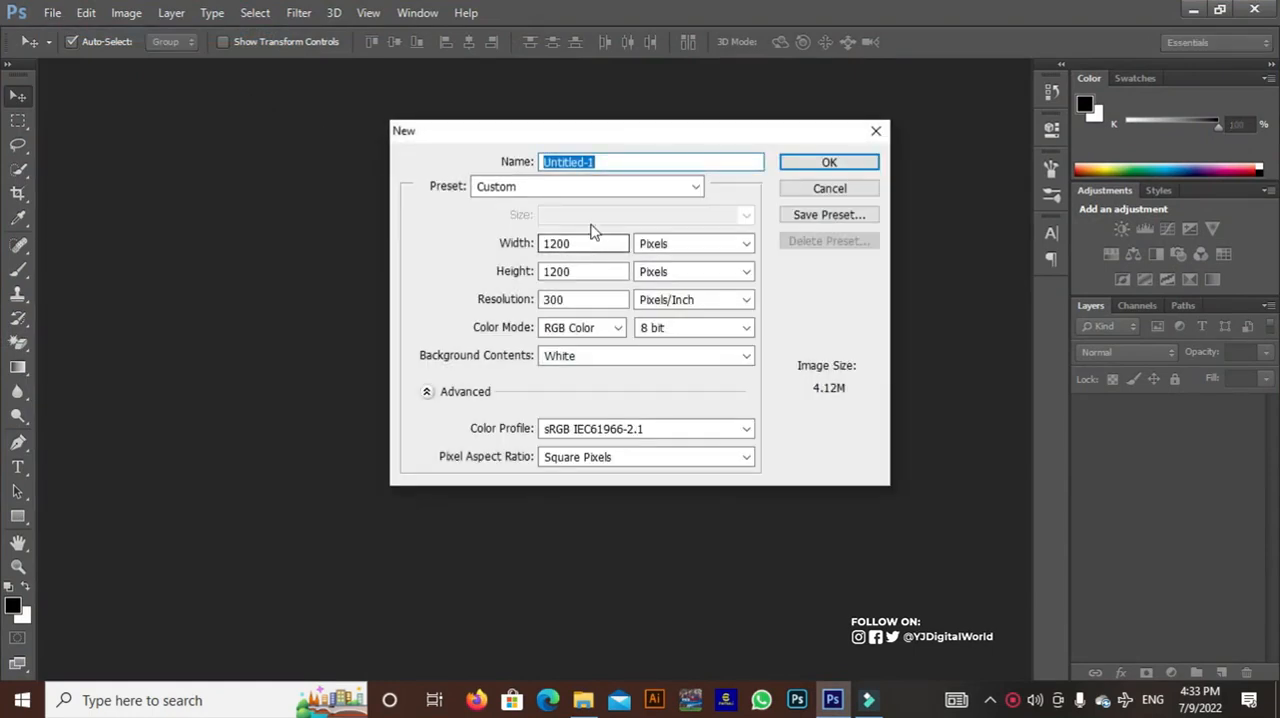
pyautogui.write('sal')
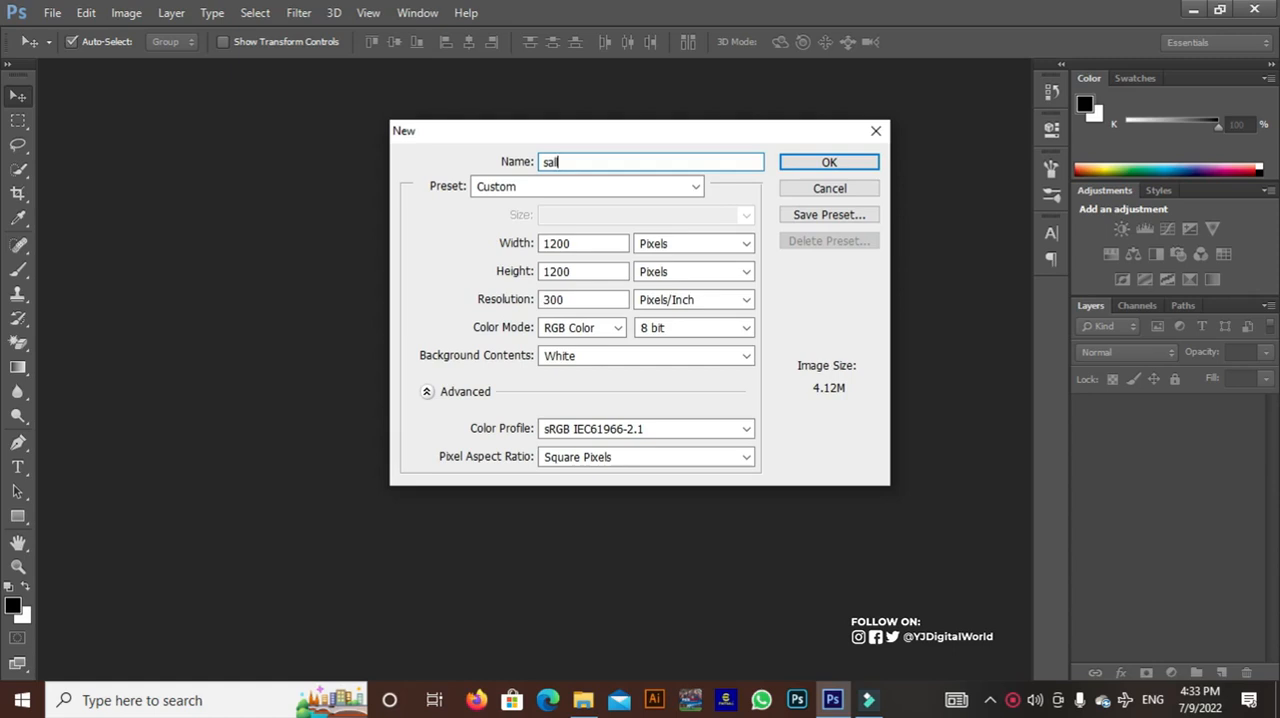
pyautogui.moveTo(574, 243); pyautogui.dragTo(548, 244)
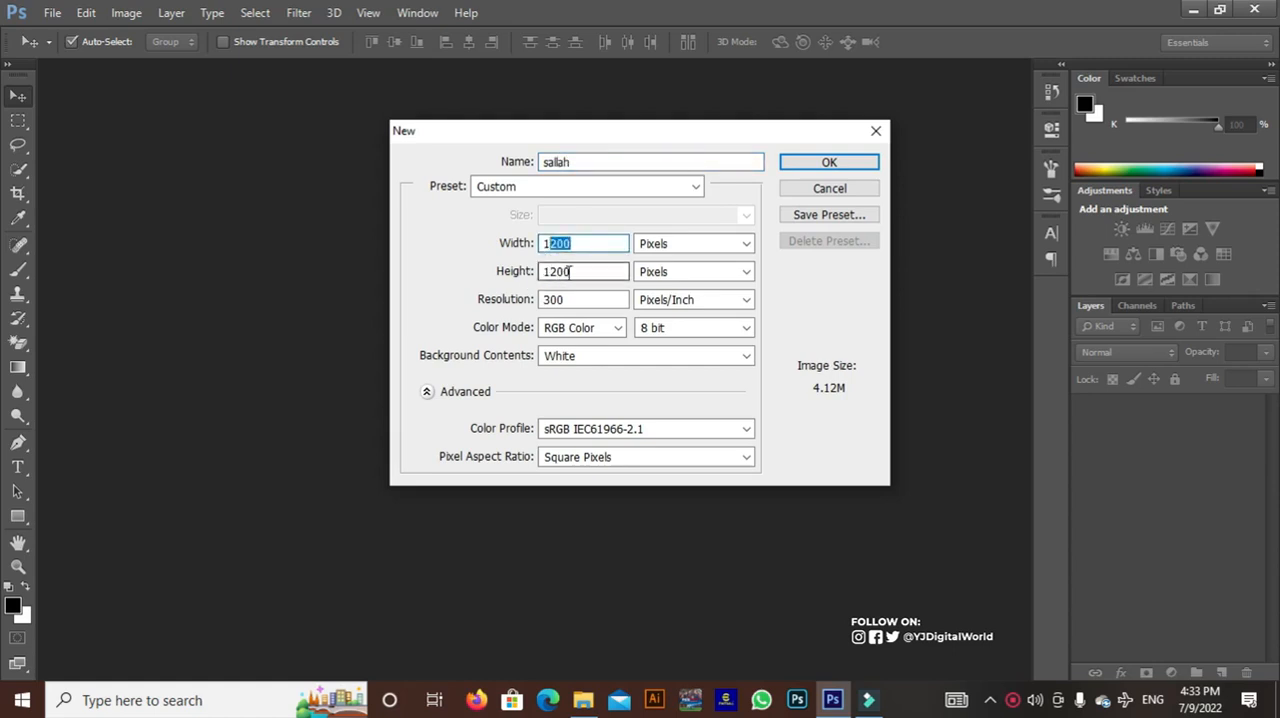
pyautogui.press('Tab')
pyautogui.click(686, 274)
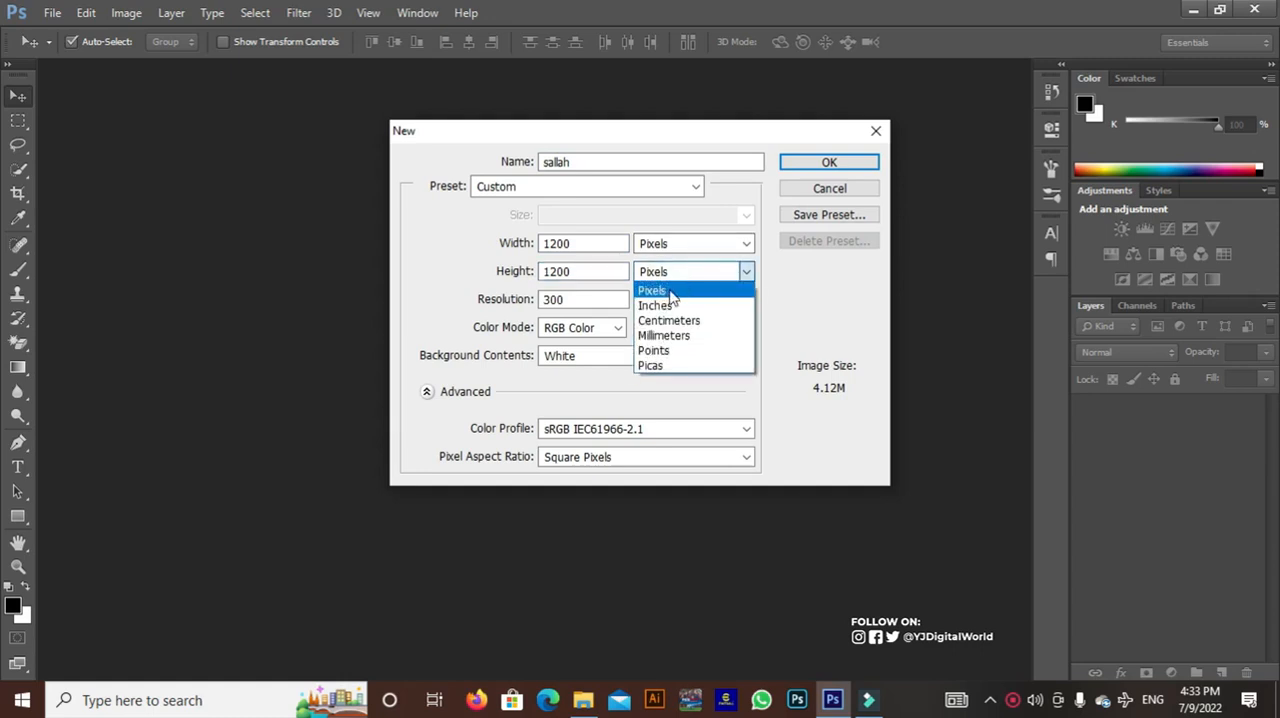
pyautogui.click(672, 291)
pyautogui.press('Tab')
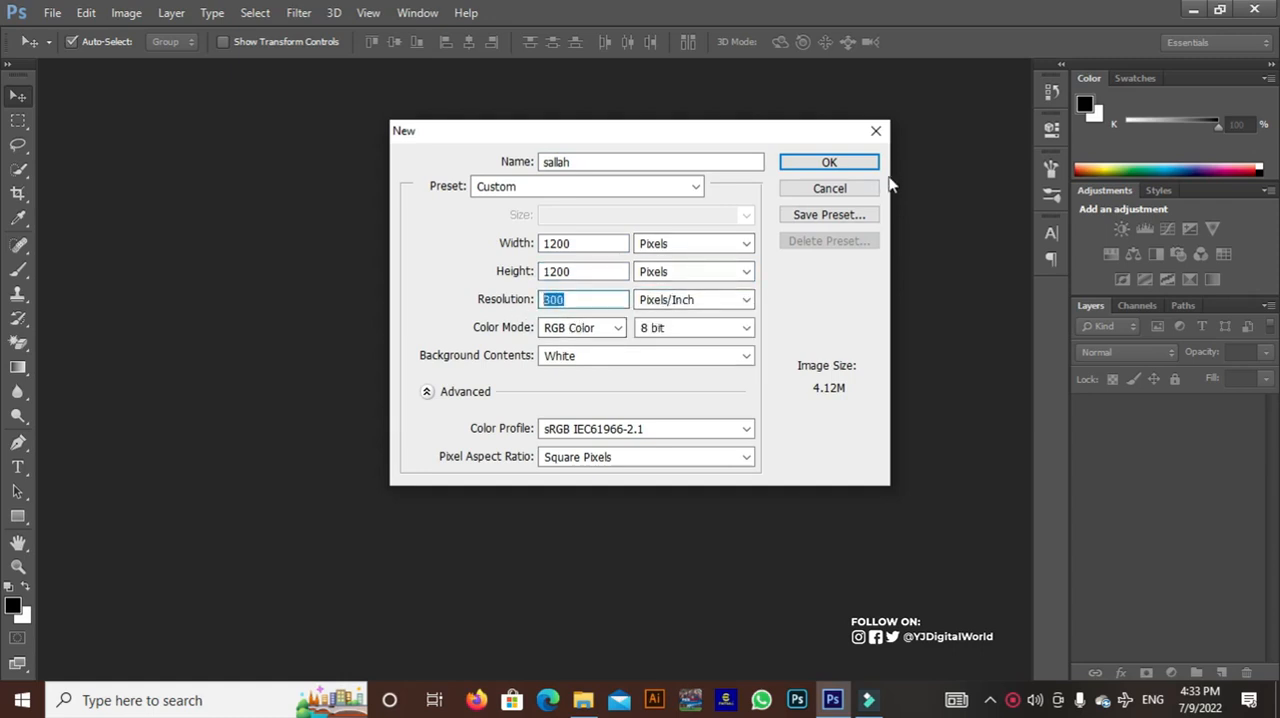
pyautogui.click(848, 164)
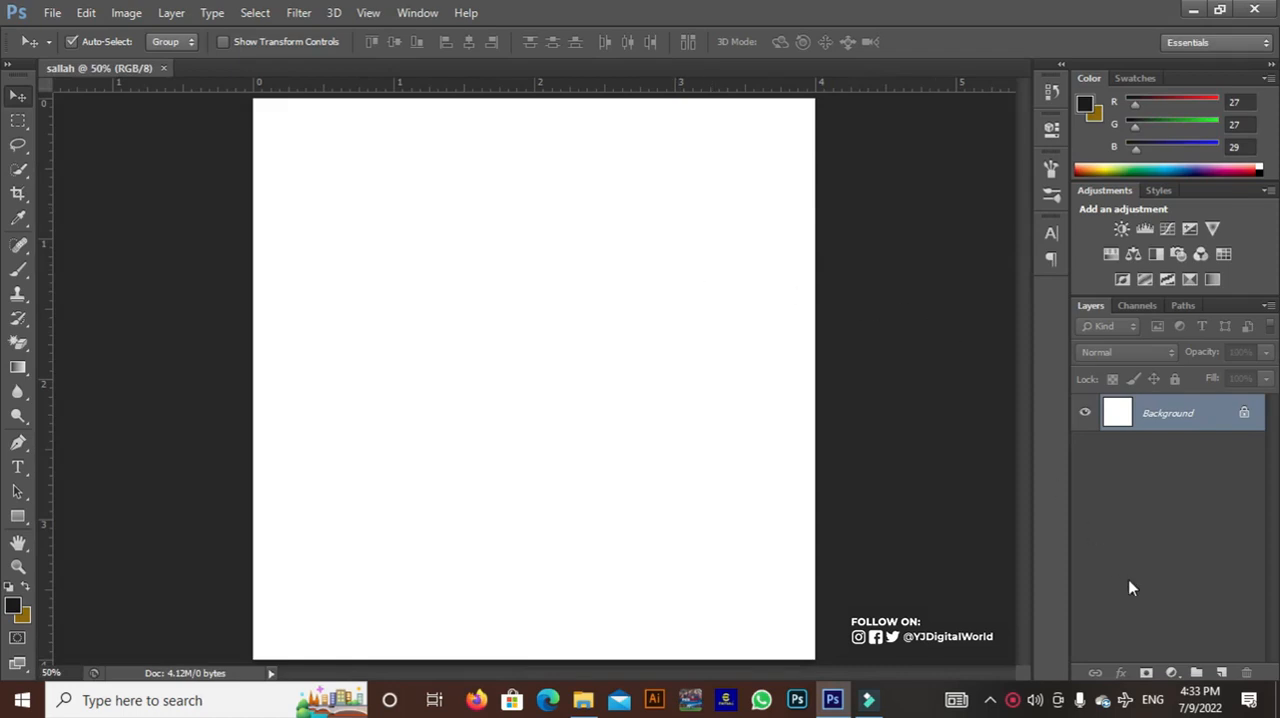
# Add a Solid Color fill layer with the colour #ebb7c9 above the background
pyautogui.click(1172, 673)
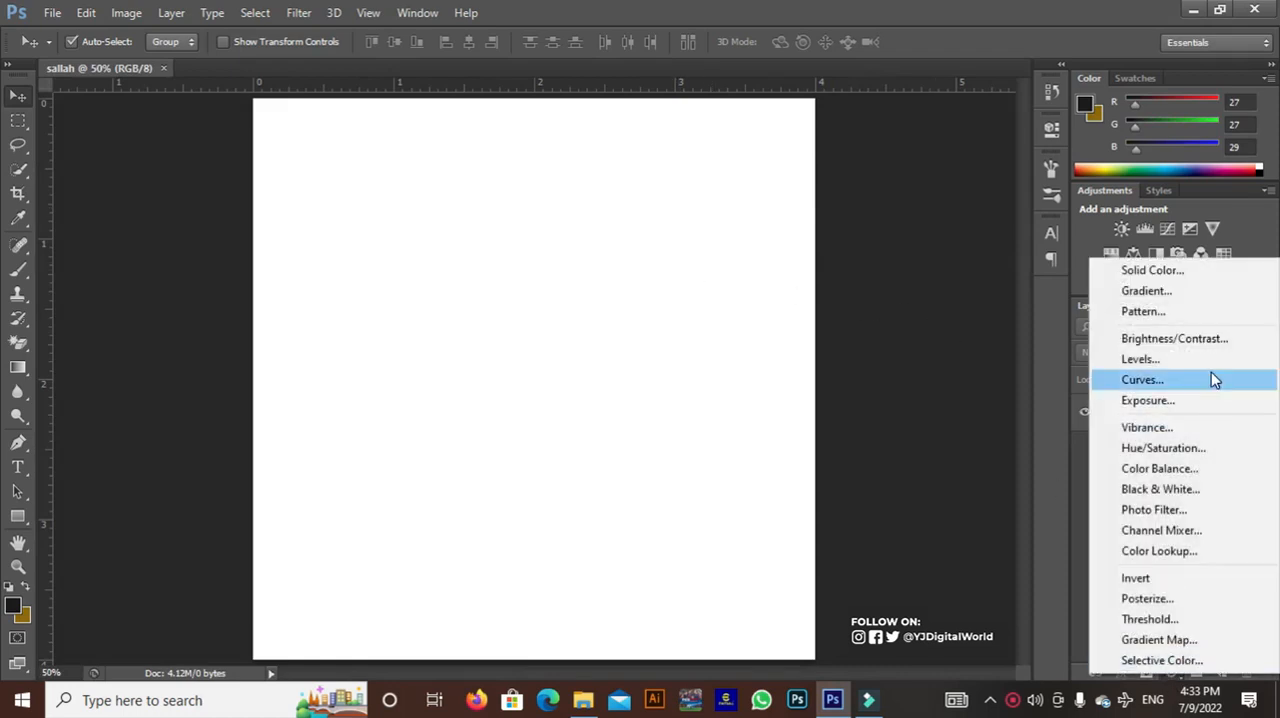
pyautogui.click(1184, 273)
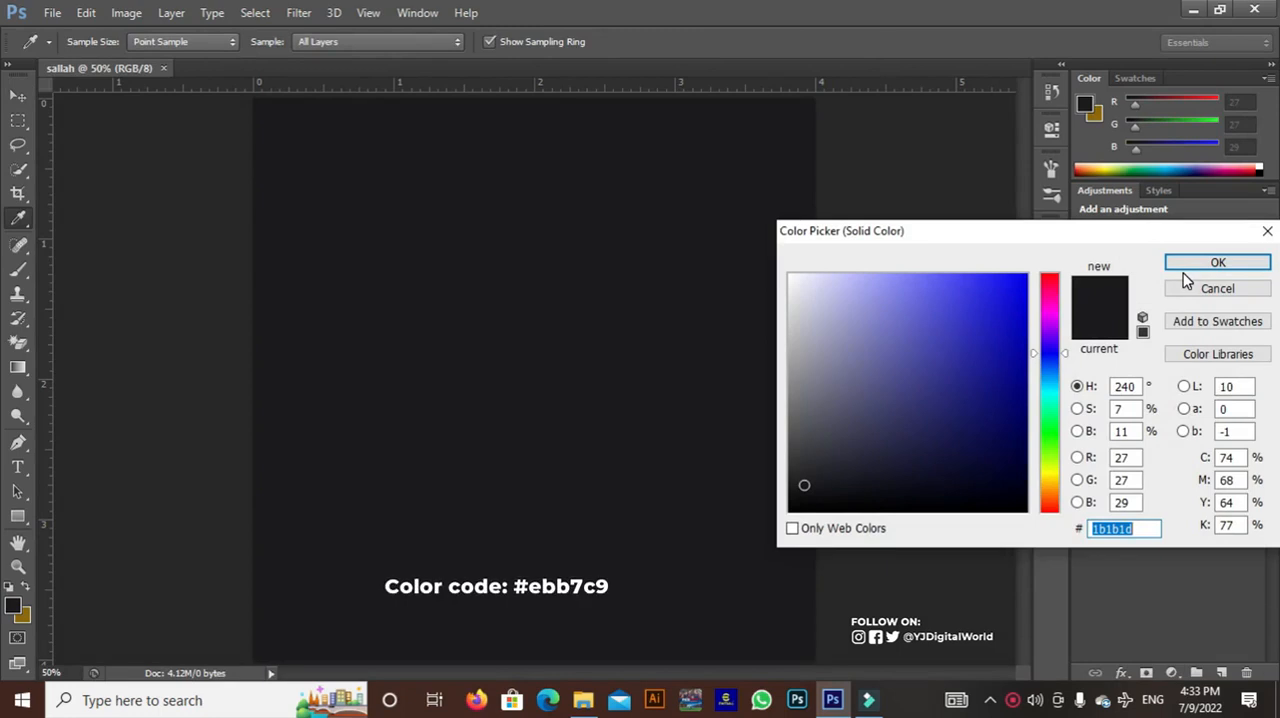
pyautogui.write('ebb')
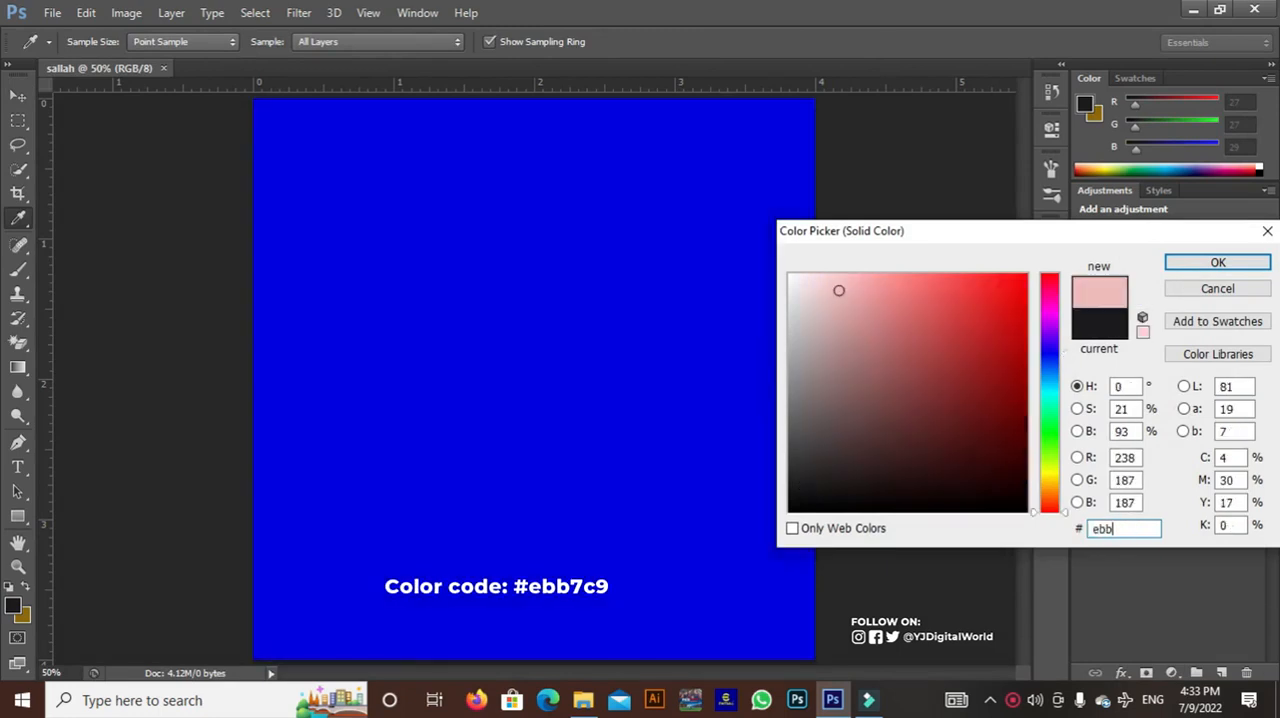
pyautogui.write('7c9')
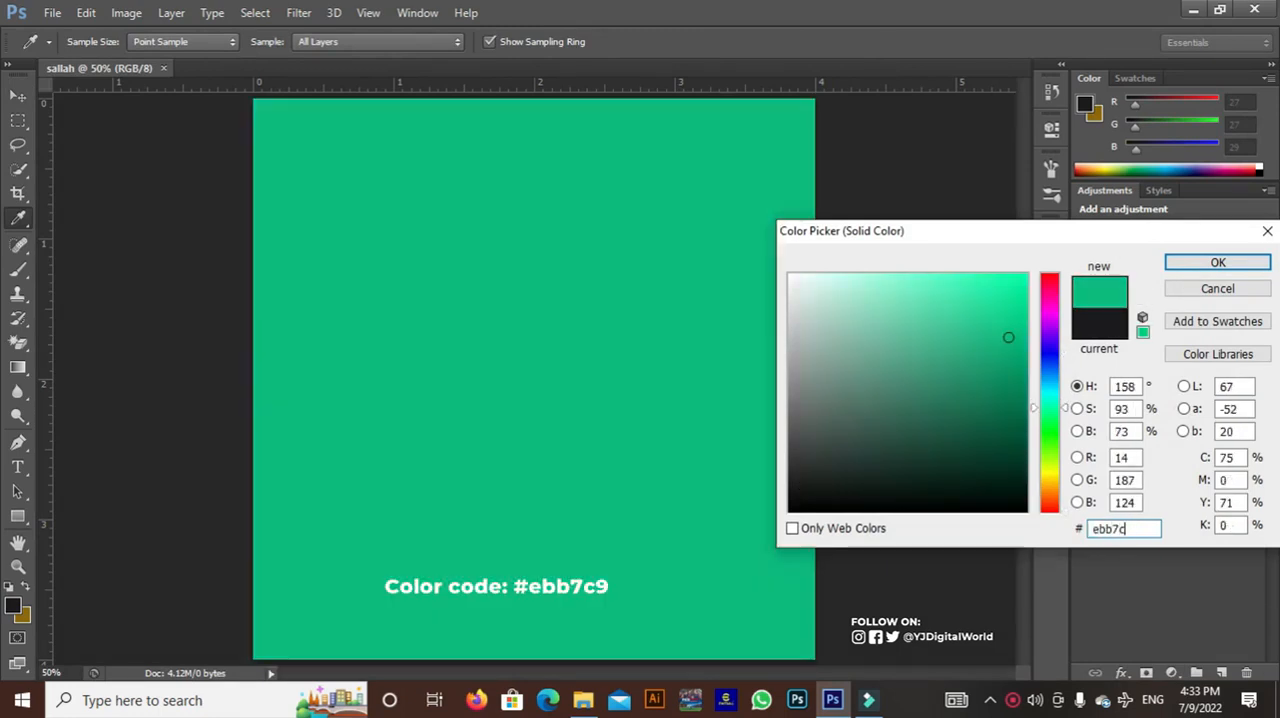
pyautogui.click(1240, 266)
# Create a layer named "noise" in Soft Light mode, filled with the Soft-Light-neutral 50% gray
pyautogui.hotkey('ctrl', 'shift', 'n')
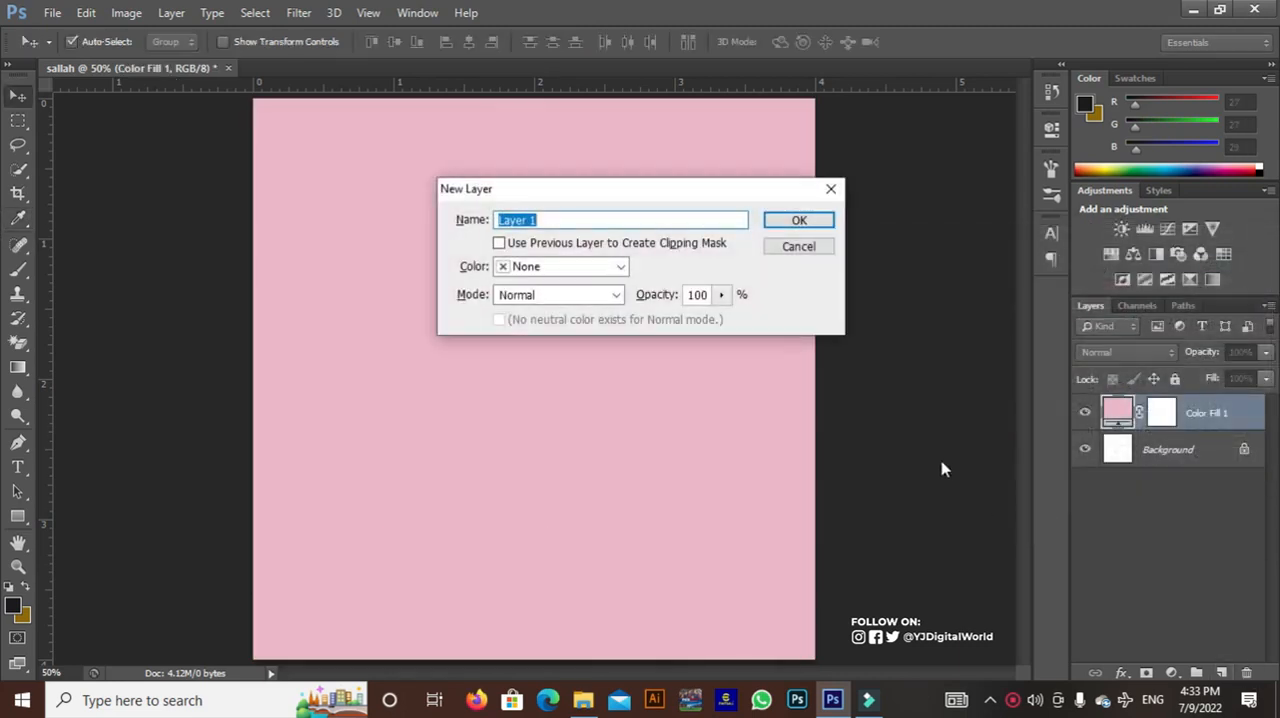
pyautogui.write('noise')
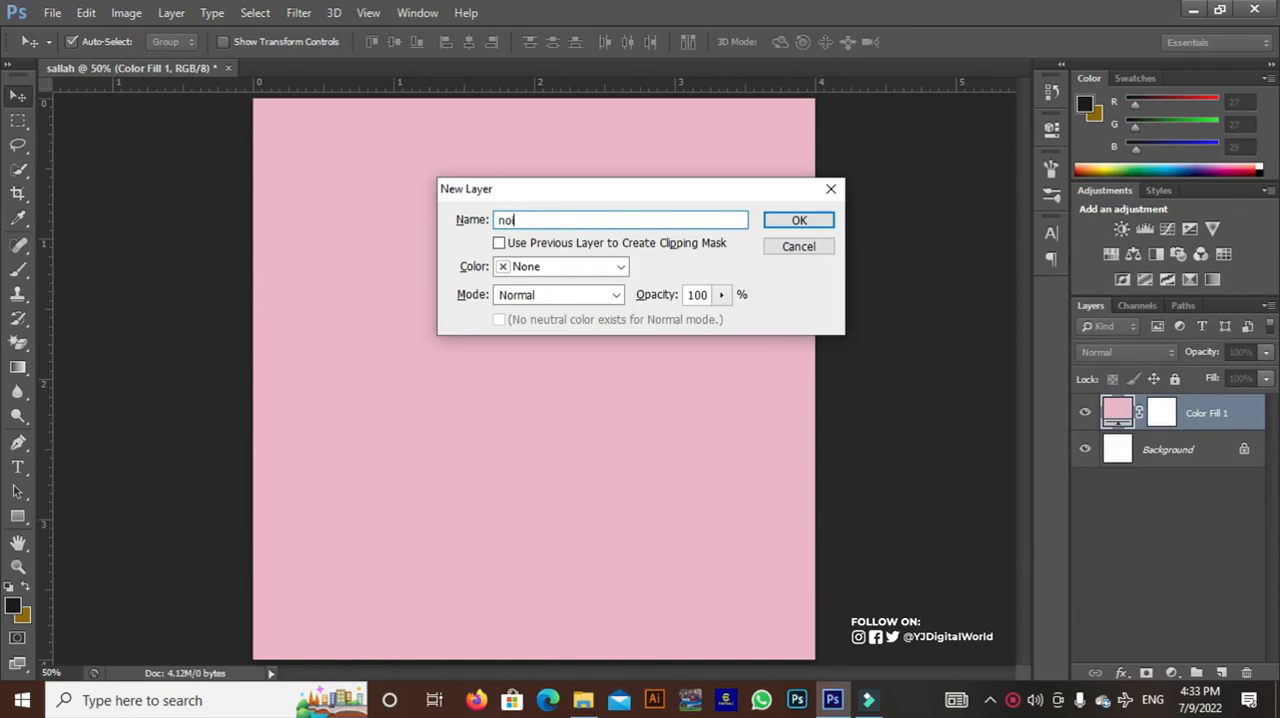
pyautogui.click(528, 295)
pyautogui.click(530, 249)
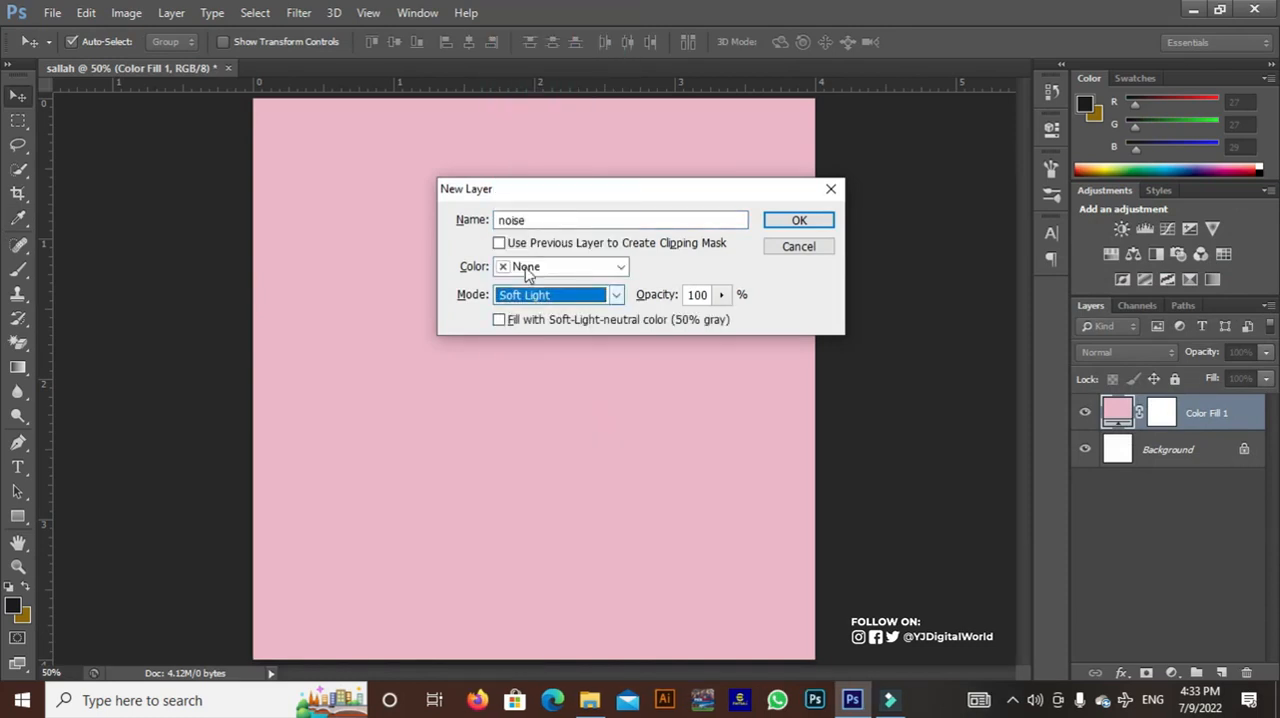
pyautogui.click(517, 322)
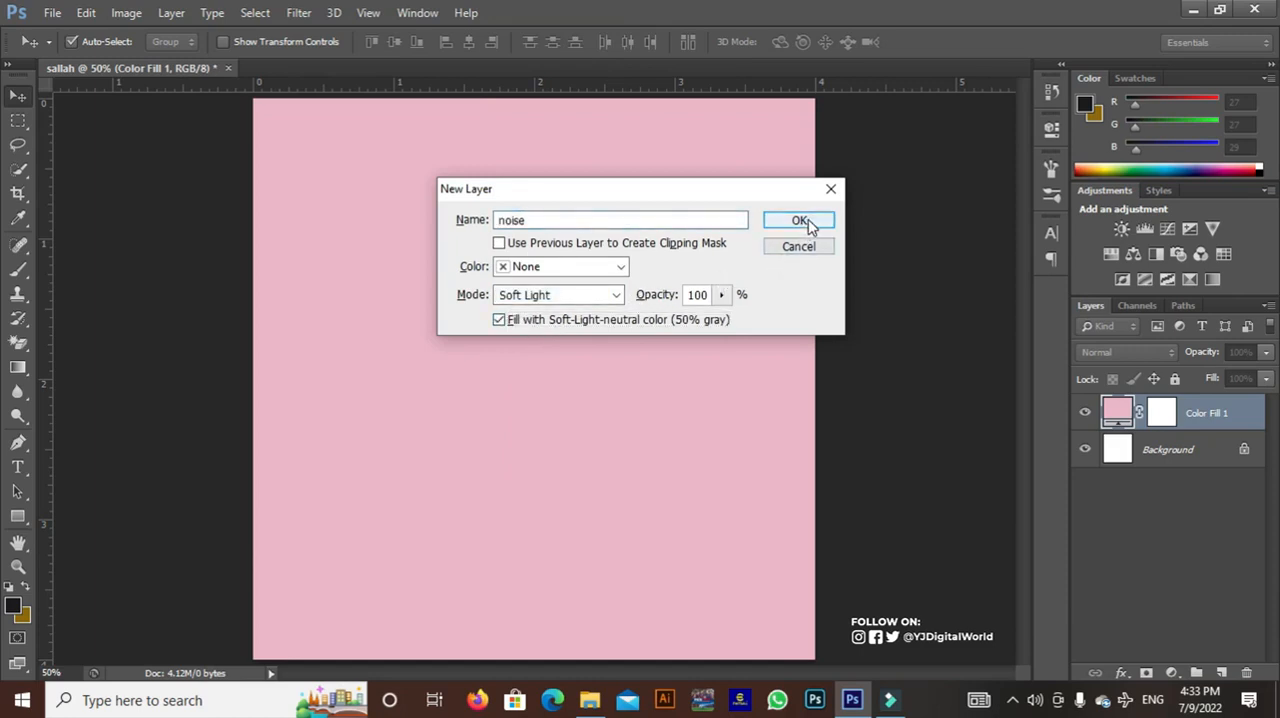
pyautogui.click(804, 221)
# Convert the noise layer to a smart object and apply Add Noise at 14.41% with Uniform distribution
pyautogui.rightClick(1173, 414)
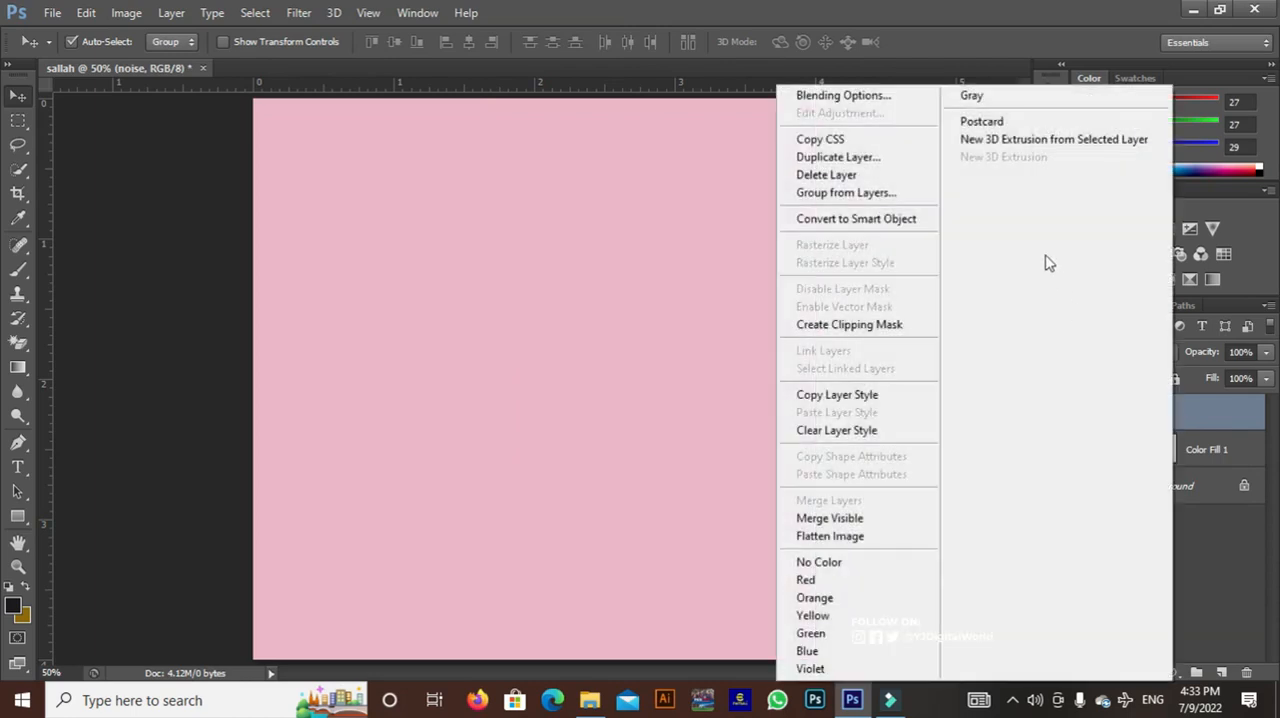
pyautogui.click(930, 219)
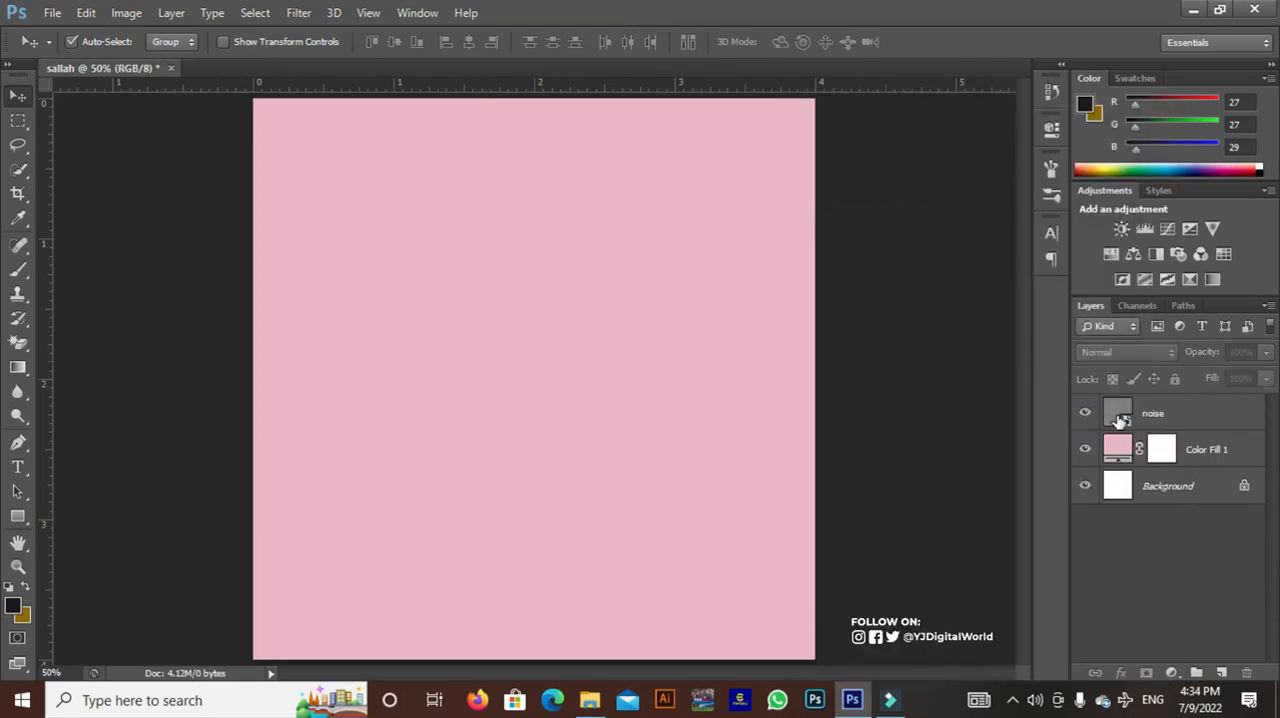
pyautogui.click(1158, 415)
pyautogui.click(299, 13)
pyautogui.moveTo(420, 240)
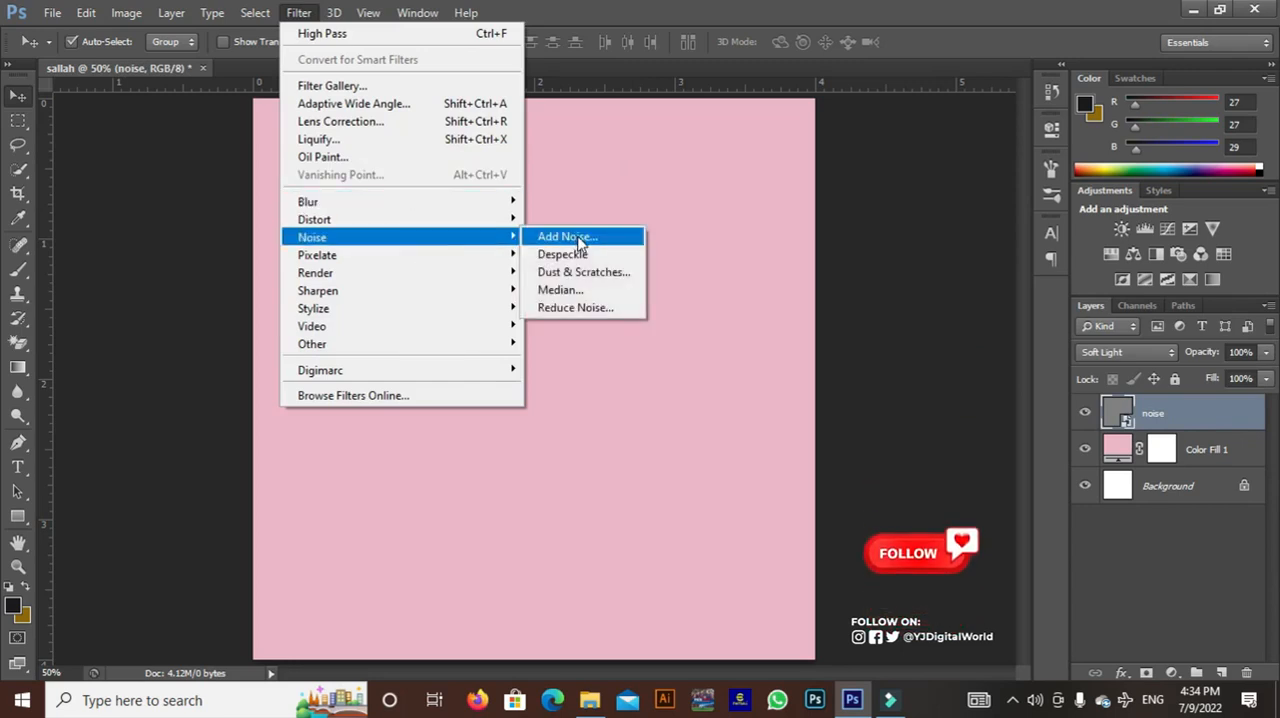
pyautogui.click(579, 237)
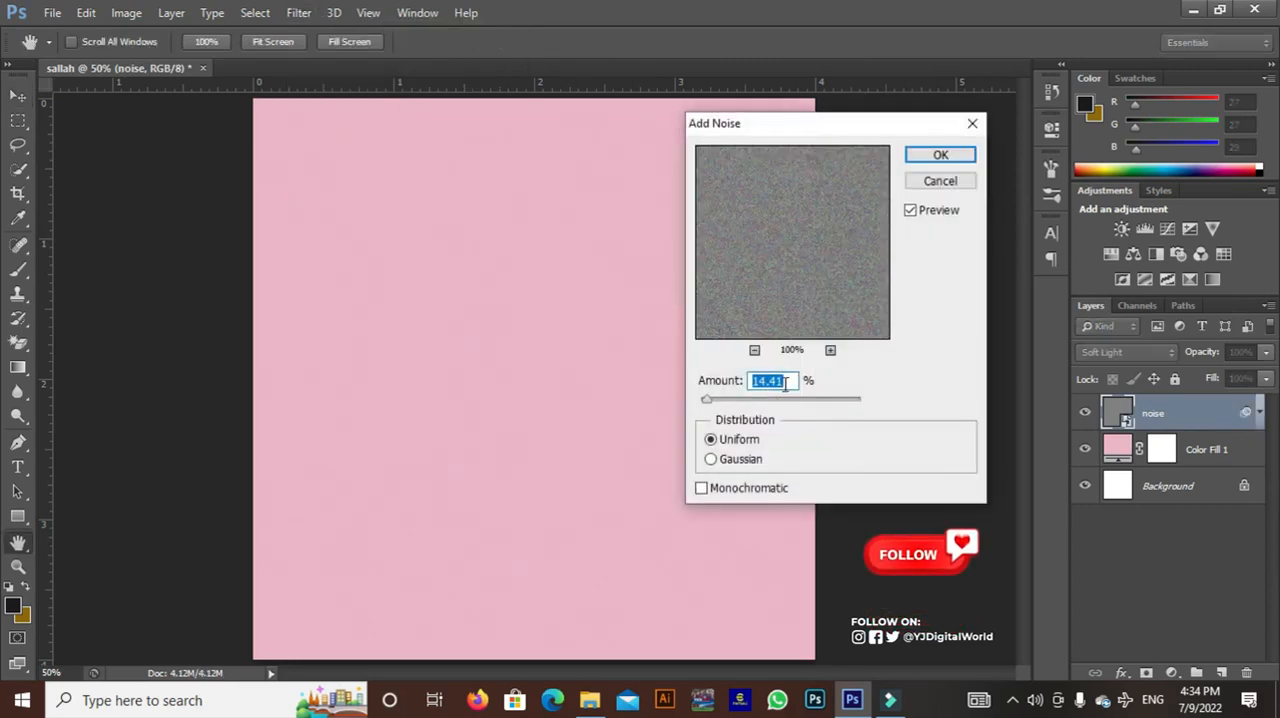
pyautogui.click(938, 157)
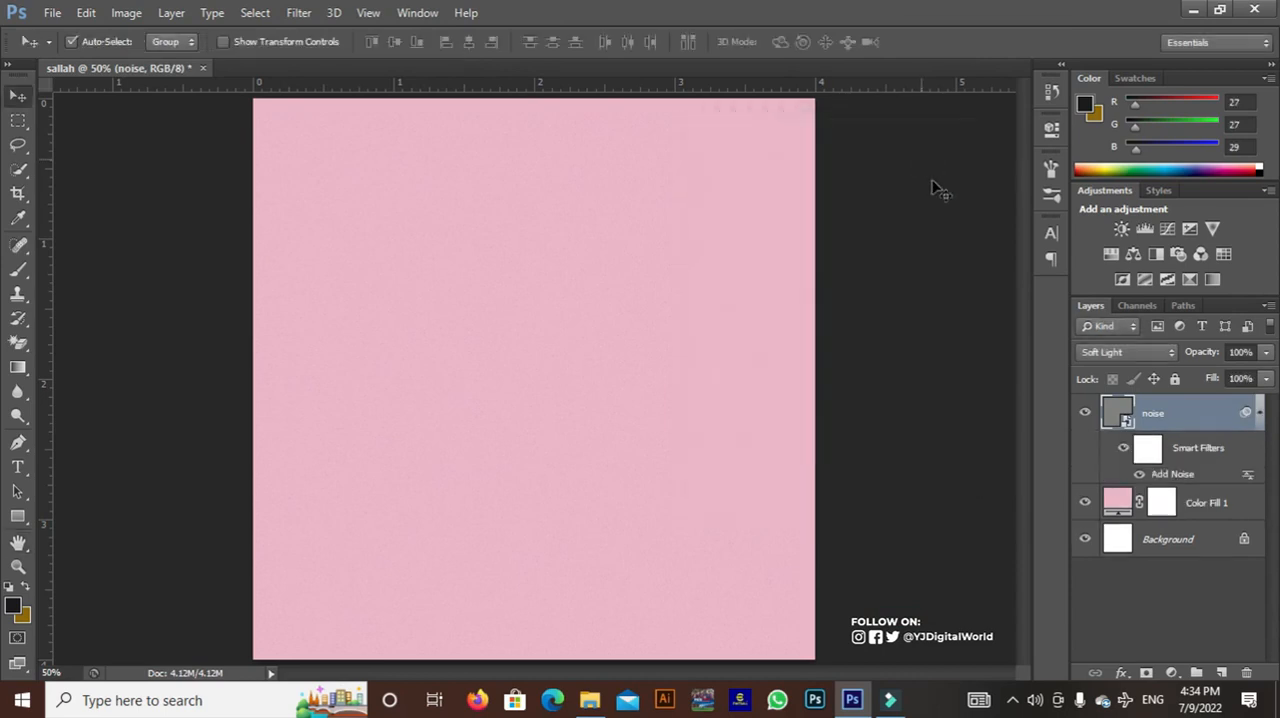
pyautogui.click(1260, 416)
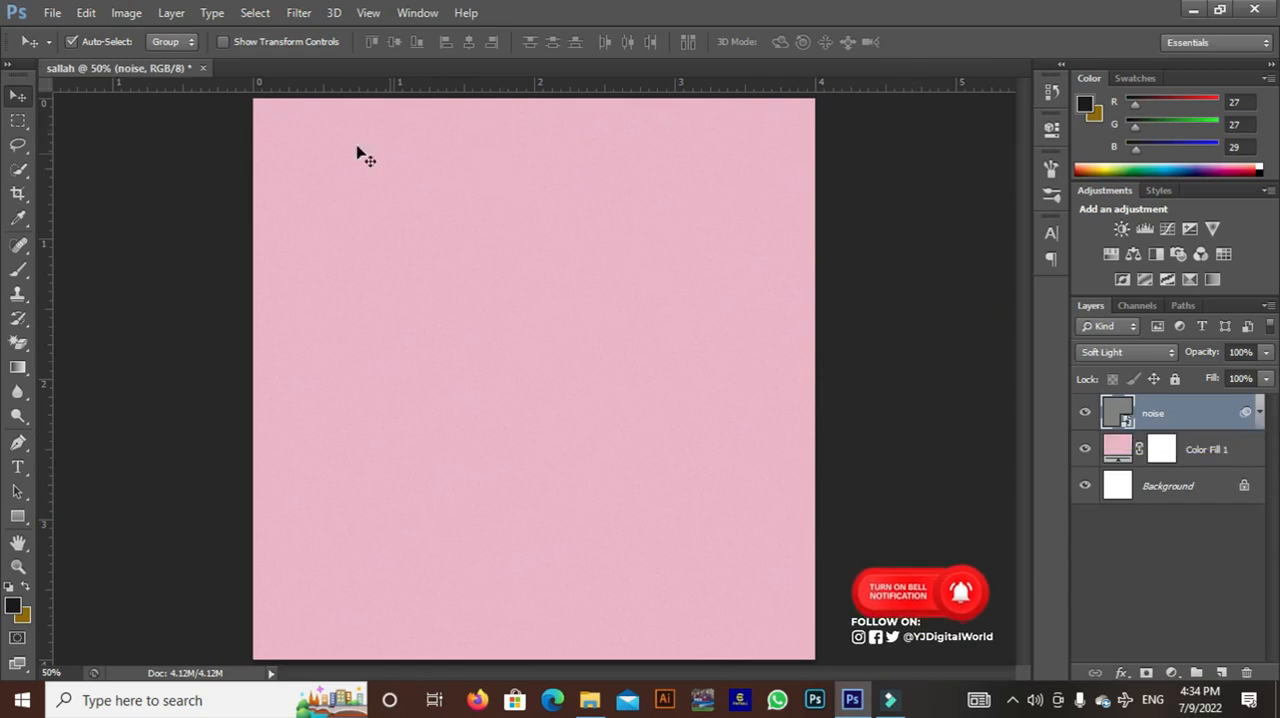
# Place the MOSQUE image from the FREEPIK folder at its default size and duplicate its layer
pyautogui.click(52, 12)
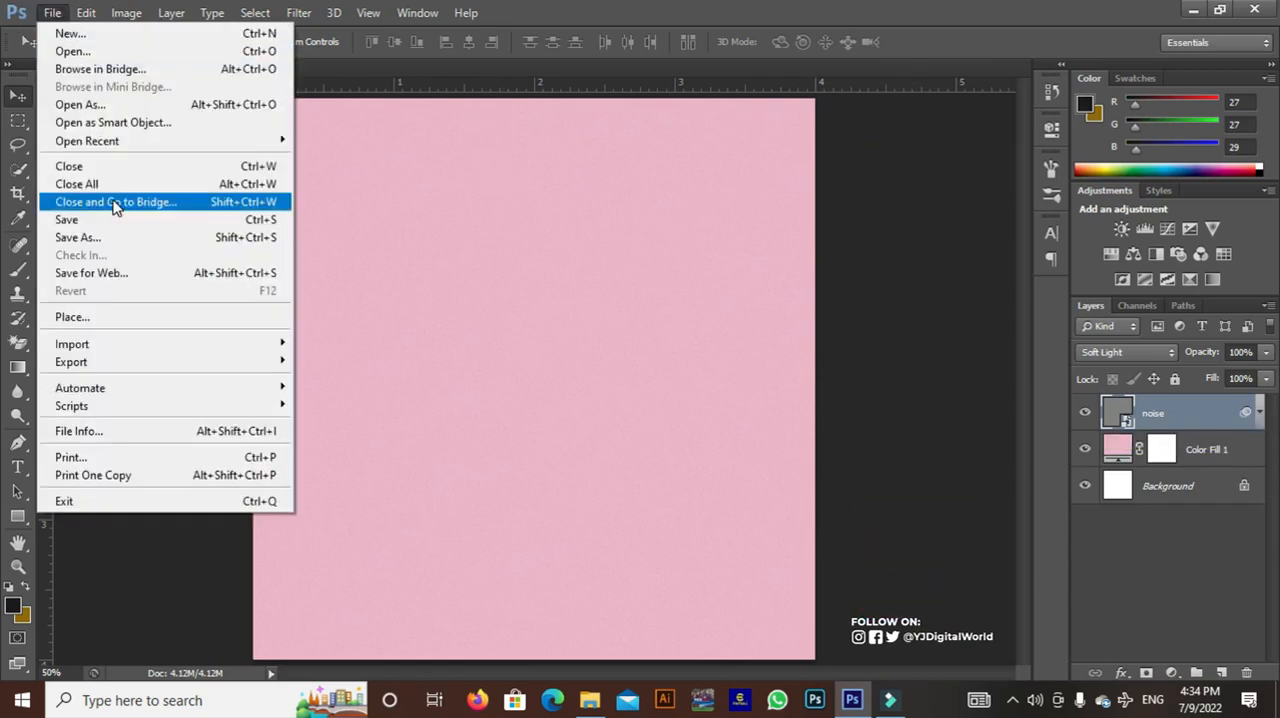
pyautogui.click(158, 320)
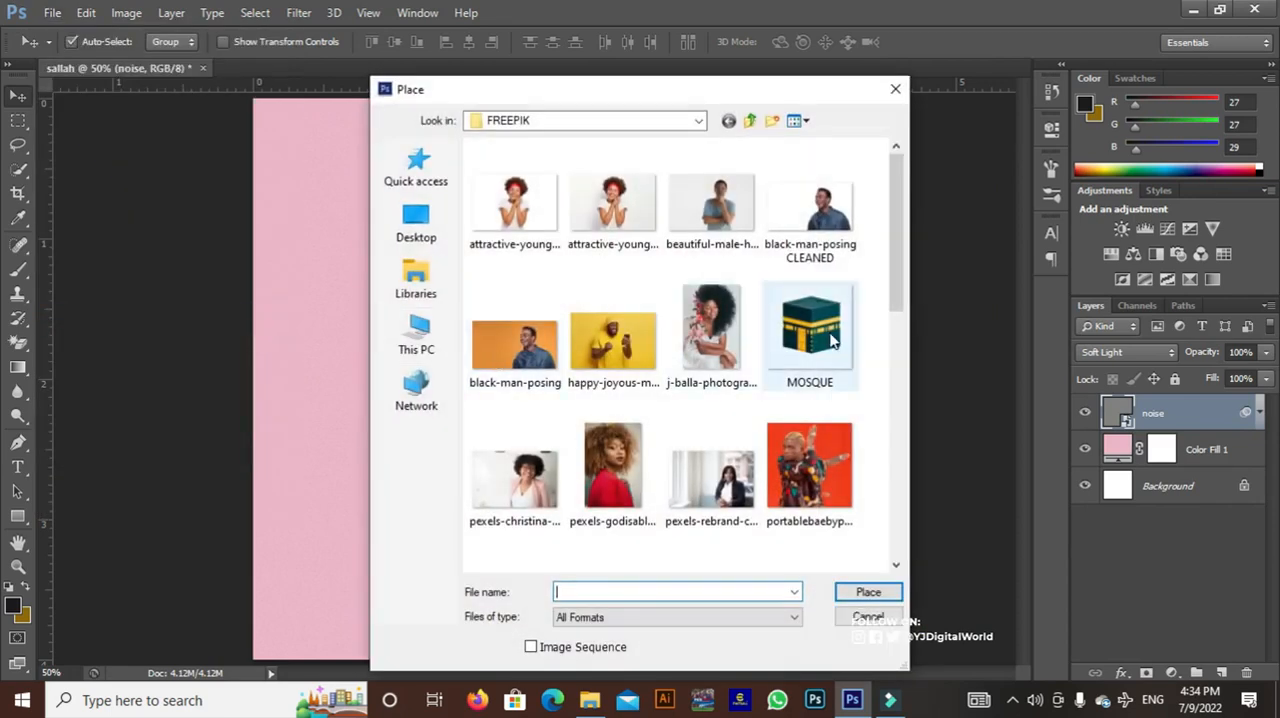
pyautogui.click(832, 340)
pyautogui.doubleClick(850, 325)
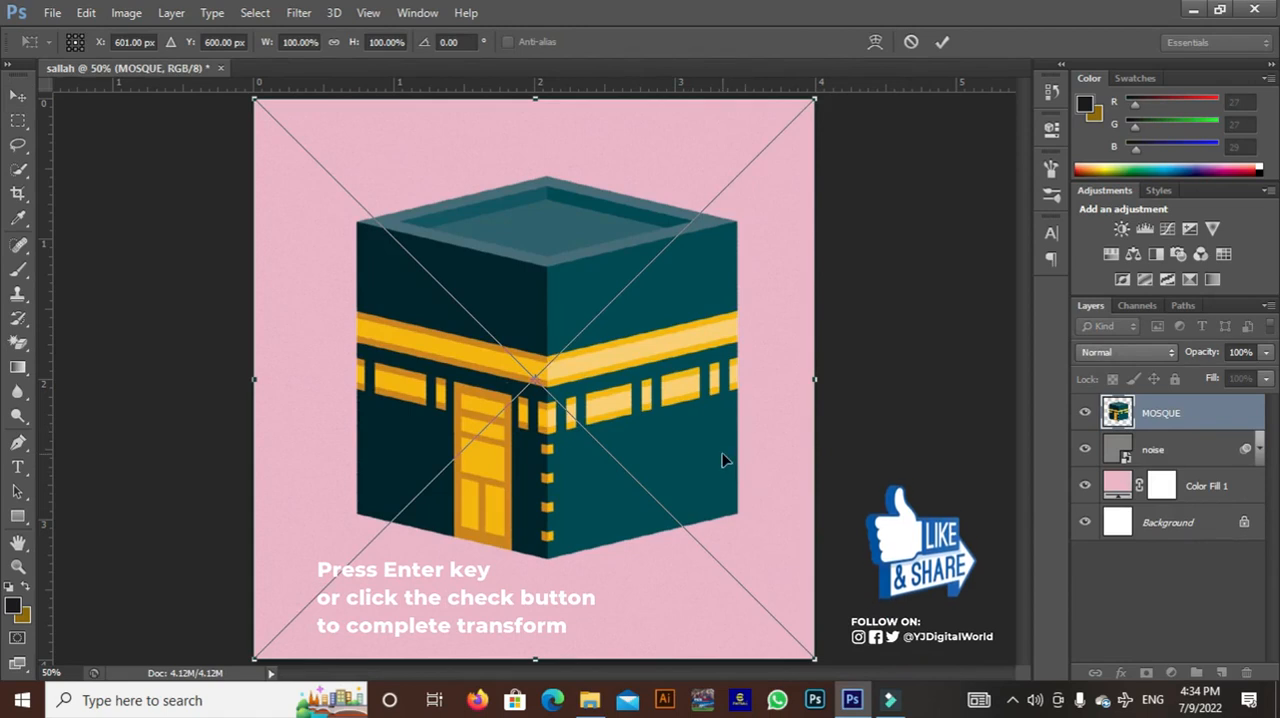
pyautogui.press('Return')
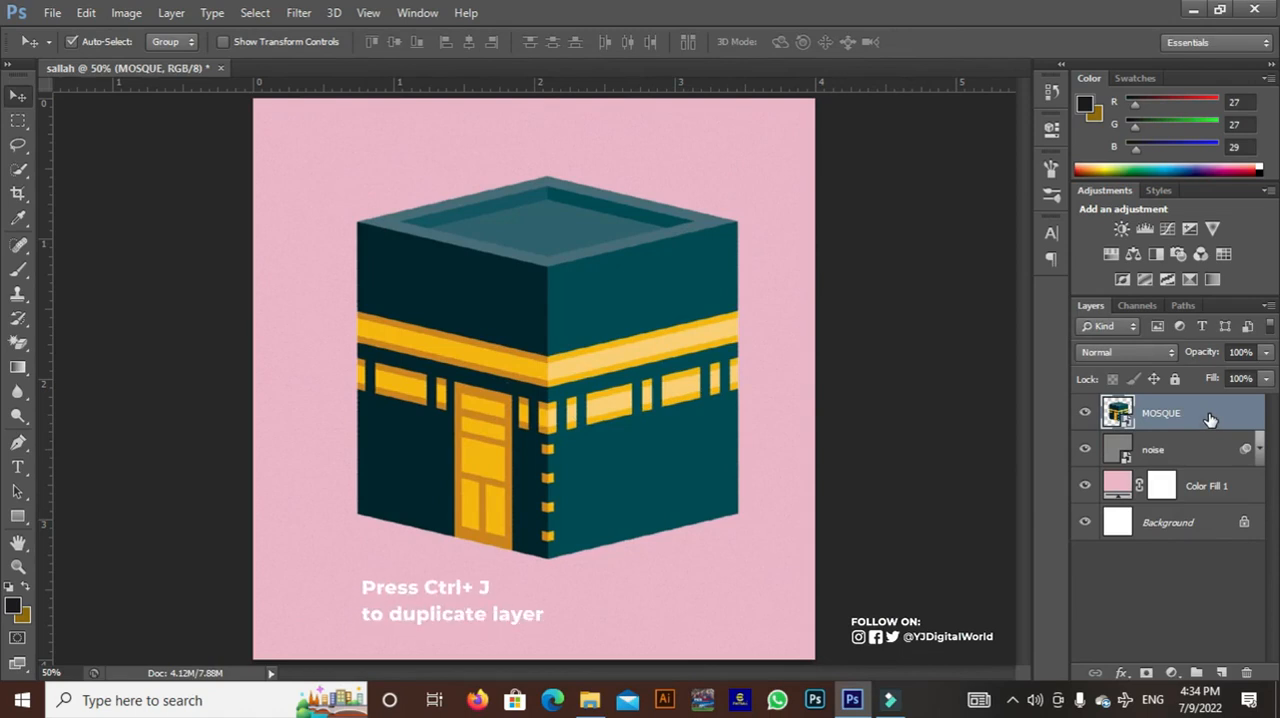
pyautogui.hotkey('ctrl', 'j')
# Hide the MOSQUE copy and enlarge the original MOSQUE layer with Free Transform until the building fills the canvas
pyautogui.click(1193, 458)
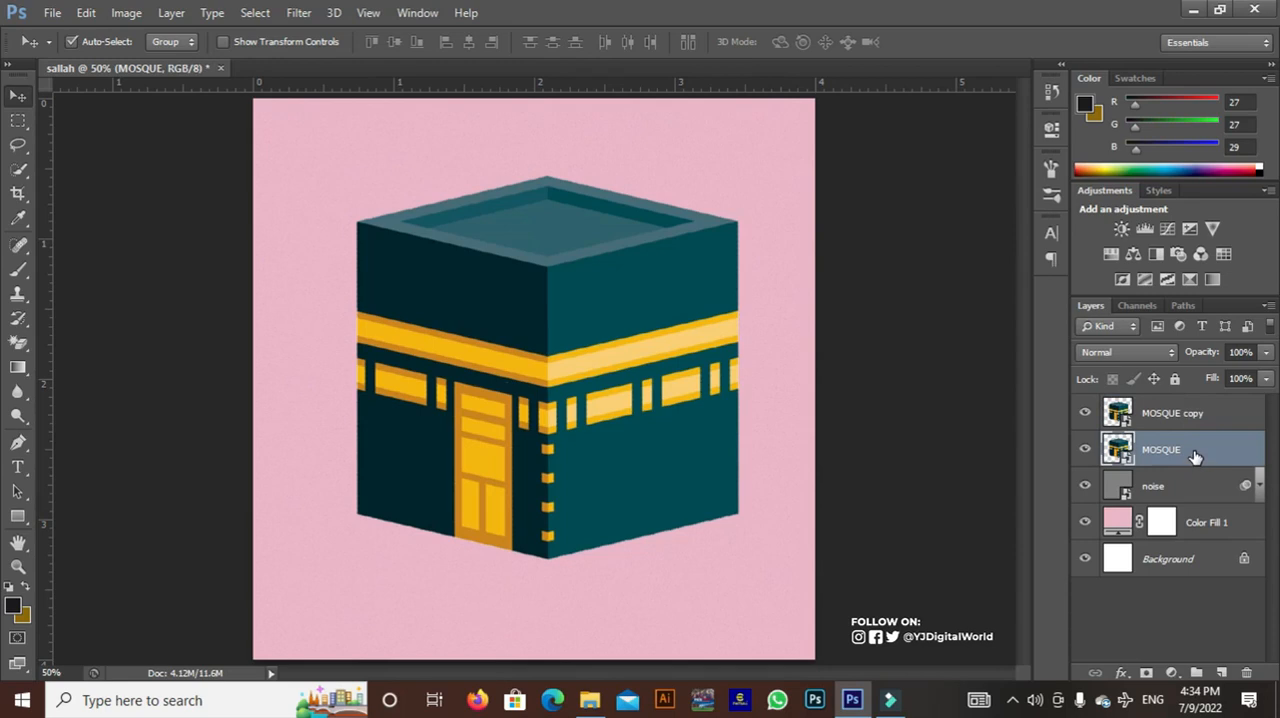
pyautogui.hotkey('ctrl', '-')
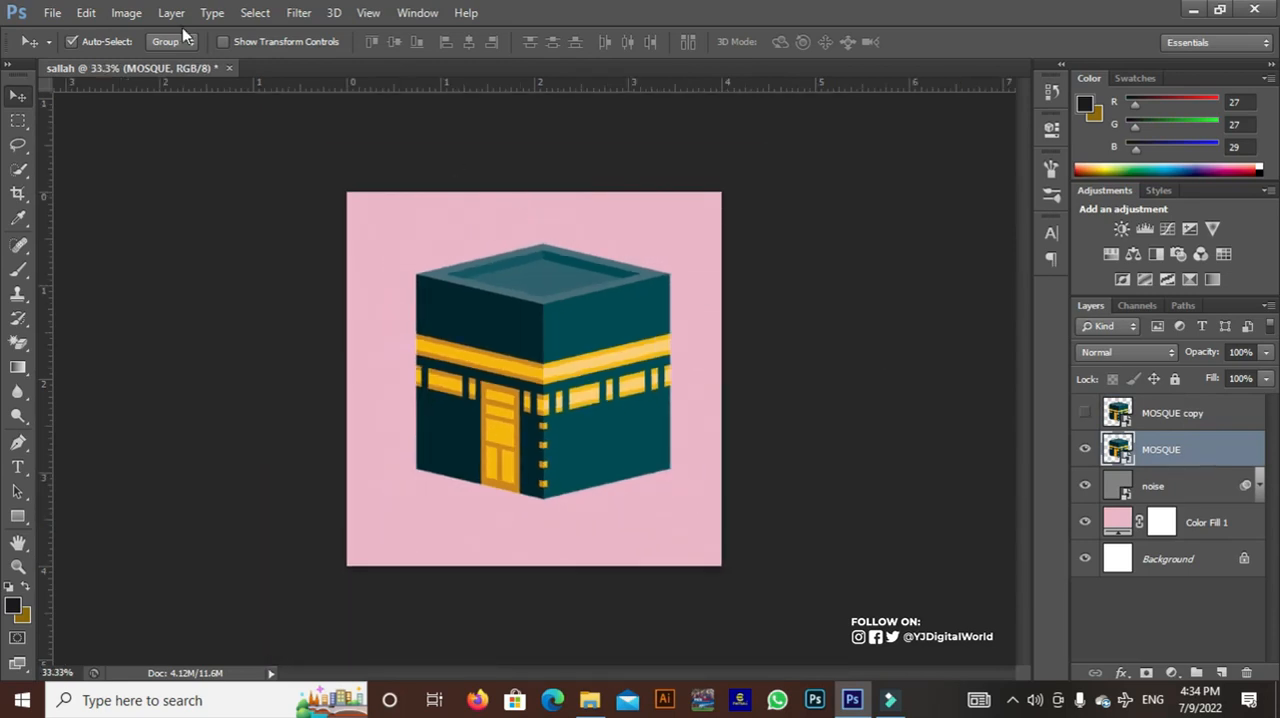
pyautogui.click(86, 12)
pyautogui.click(243, 343)
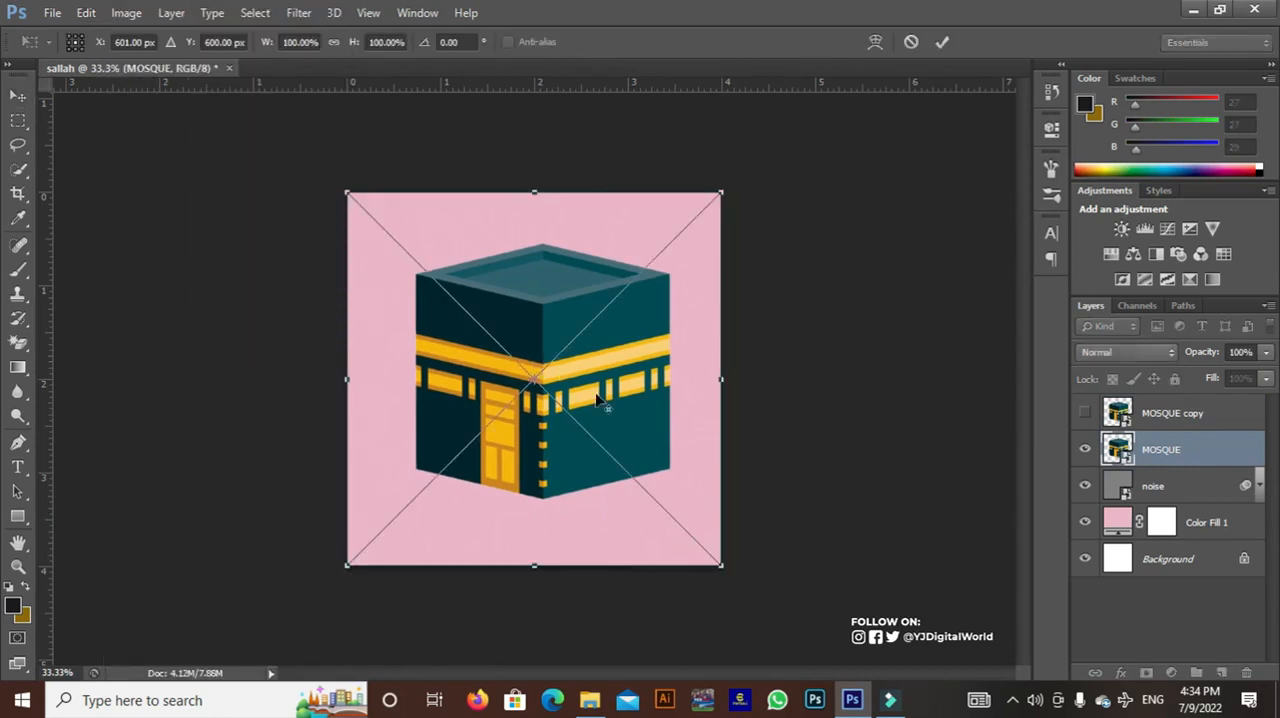
pyautogui.moveTo(722, 566); pyautogui.dragTo(978, 715)
pyautogui.moveTo(655, 456)
pyautogui.mouseDown()
pyautogui.moveTo(651, 478)
pyautogui.moveTo(646, 460)
pyautogui.mouseUp()
pyautogui.press('Return')
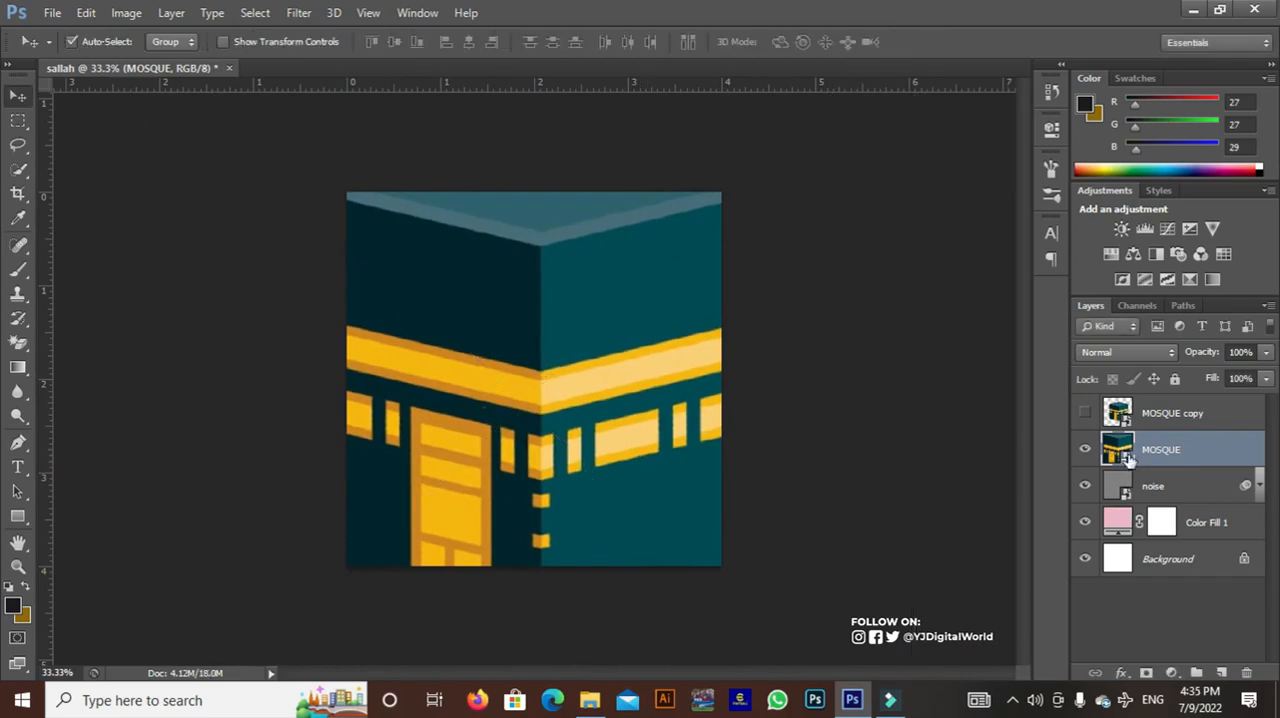
# Apply a 95 px Field Blur to the enlarged MOSQUE layer
pyautogui.click(298, 12)
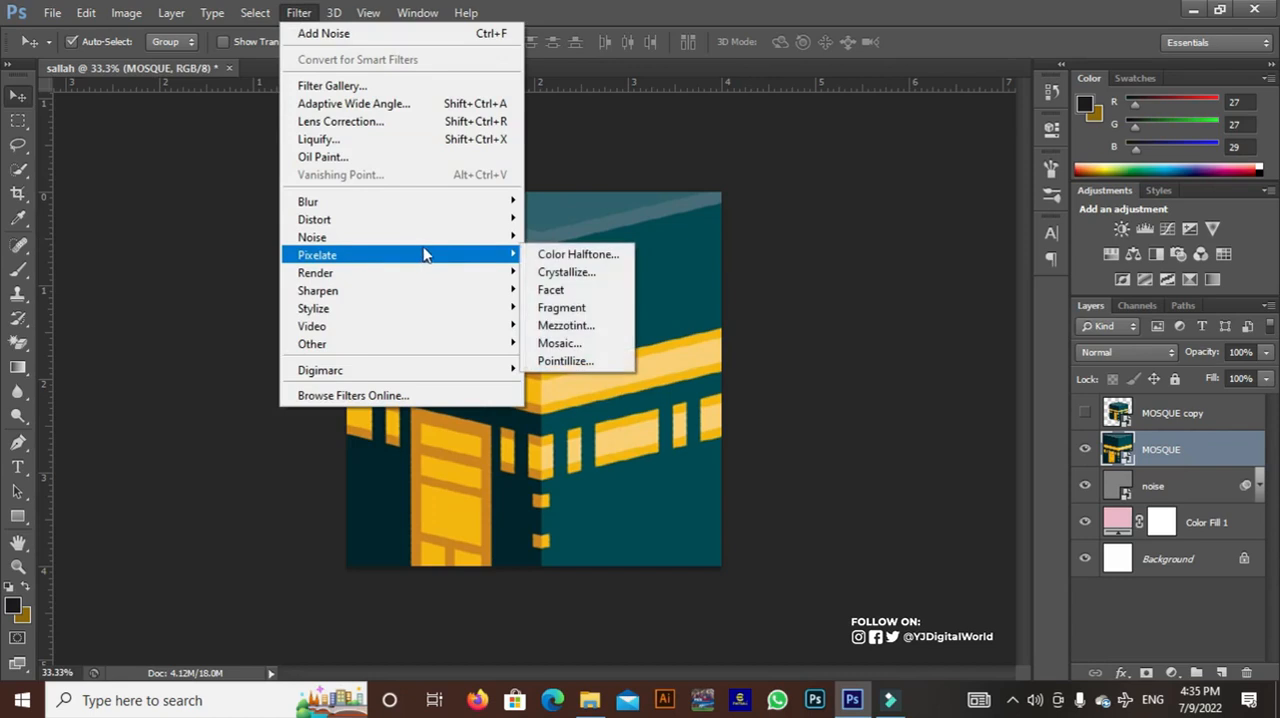
pyautogui.moveTo(486, 205)
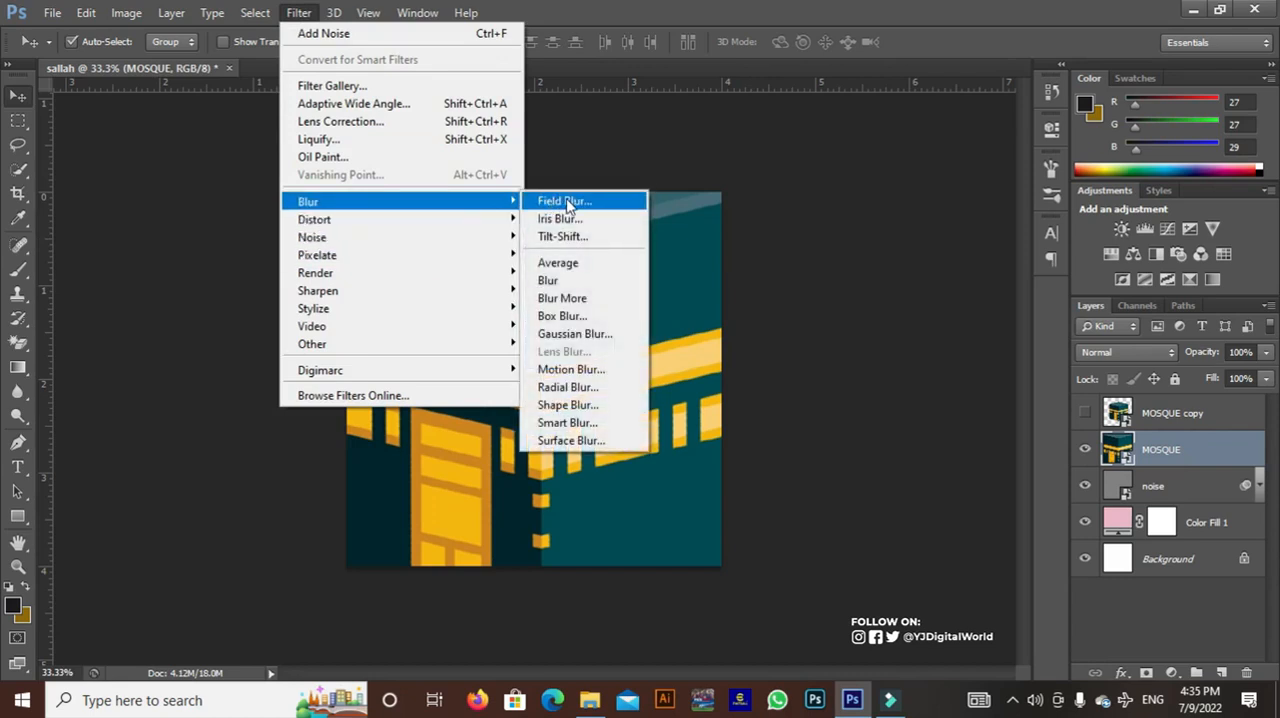
pyautogui.click(571, 206)
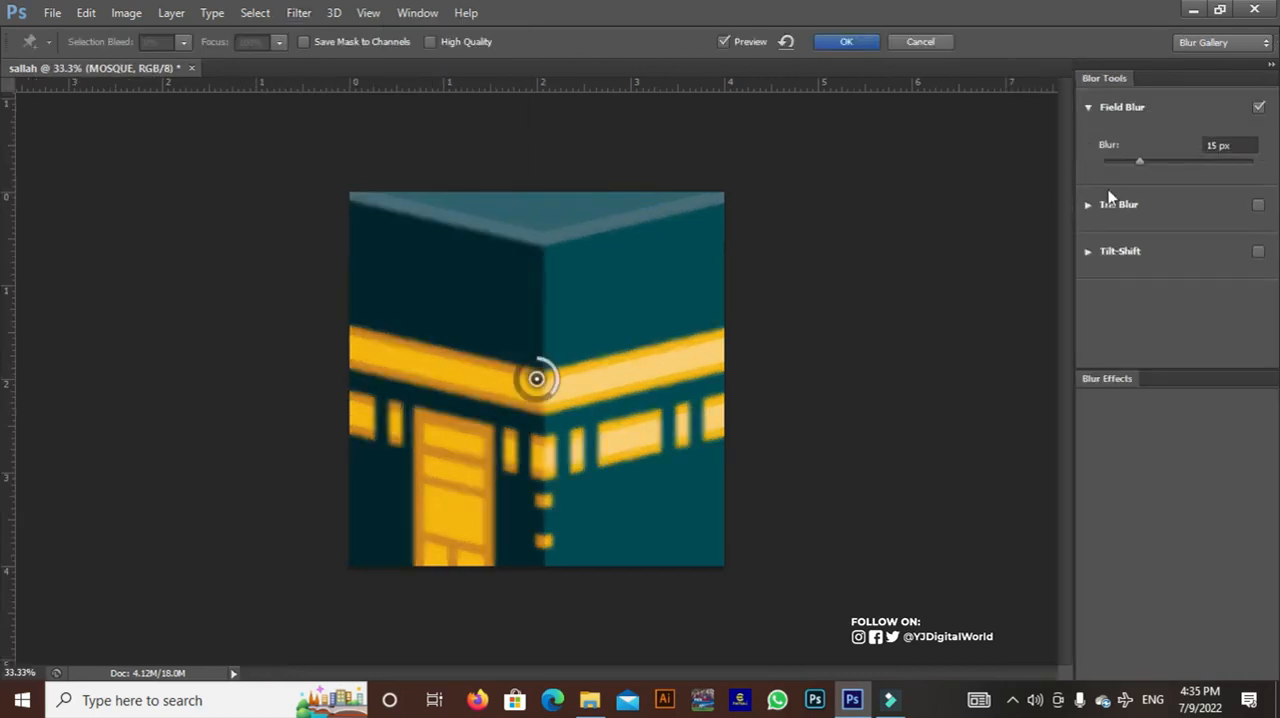
pyautogui.moveTo(1144, 166); pyautogui.dragTo(1177, 159)
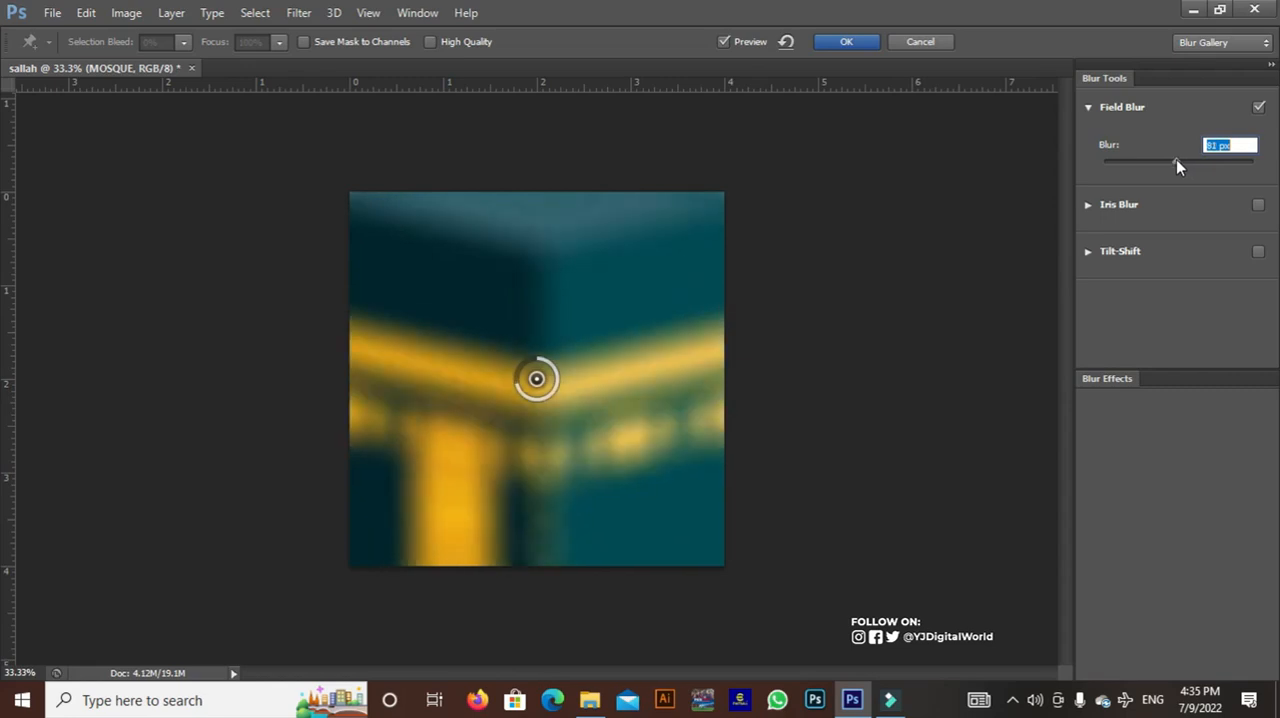
pyautogui.moveTo(1181, 159); pyautogui.dragTo(1180, 159)
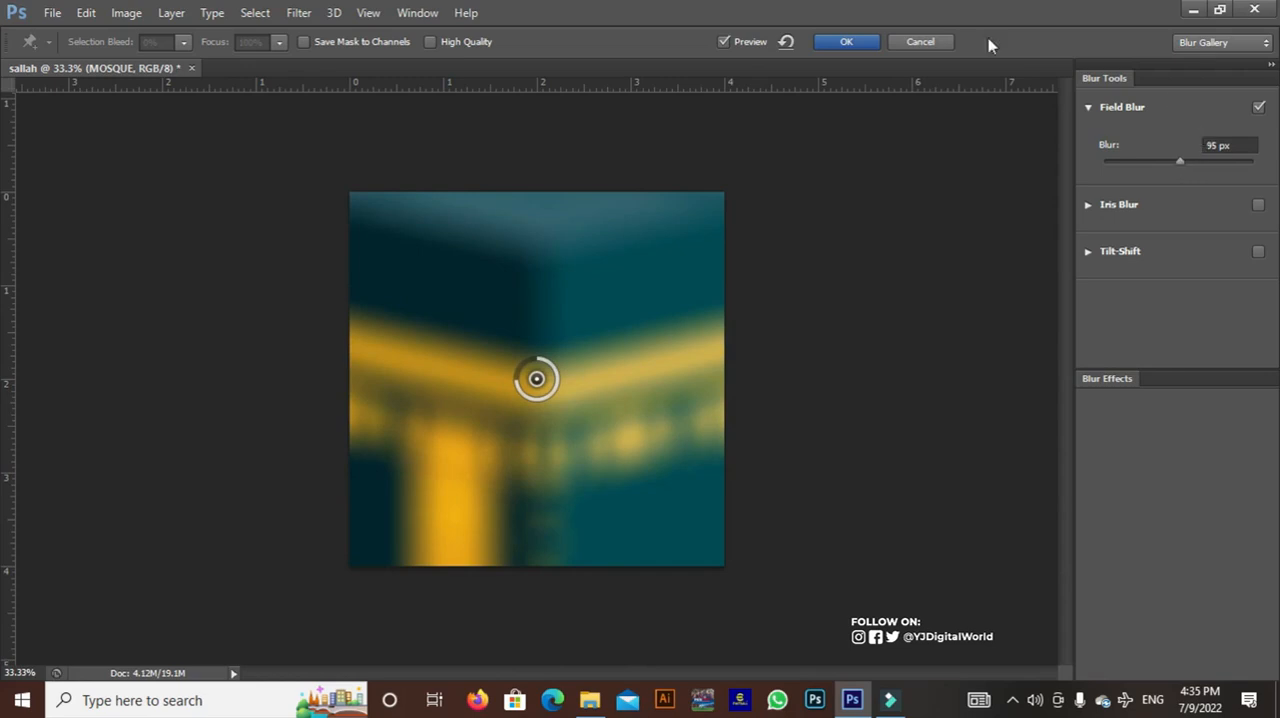
pyautogui.click(842, 47)
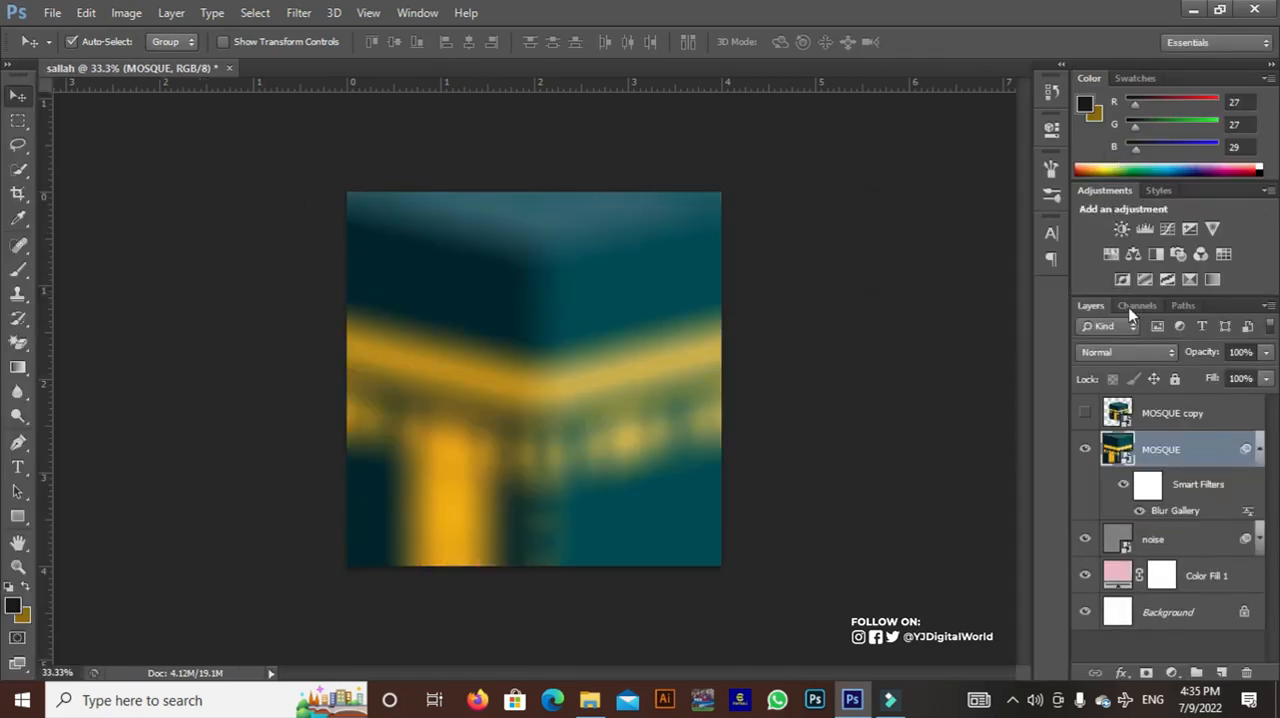
# Set the blurred MOSQUE layer's blend mode to Overlay and collapse its smart filter list
pyautogui.click(1163, 358)
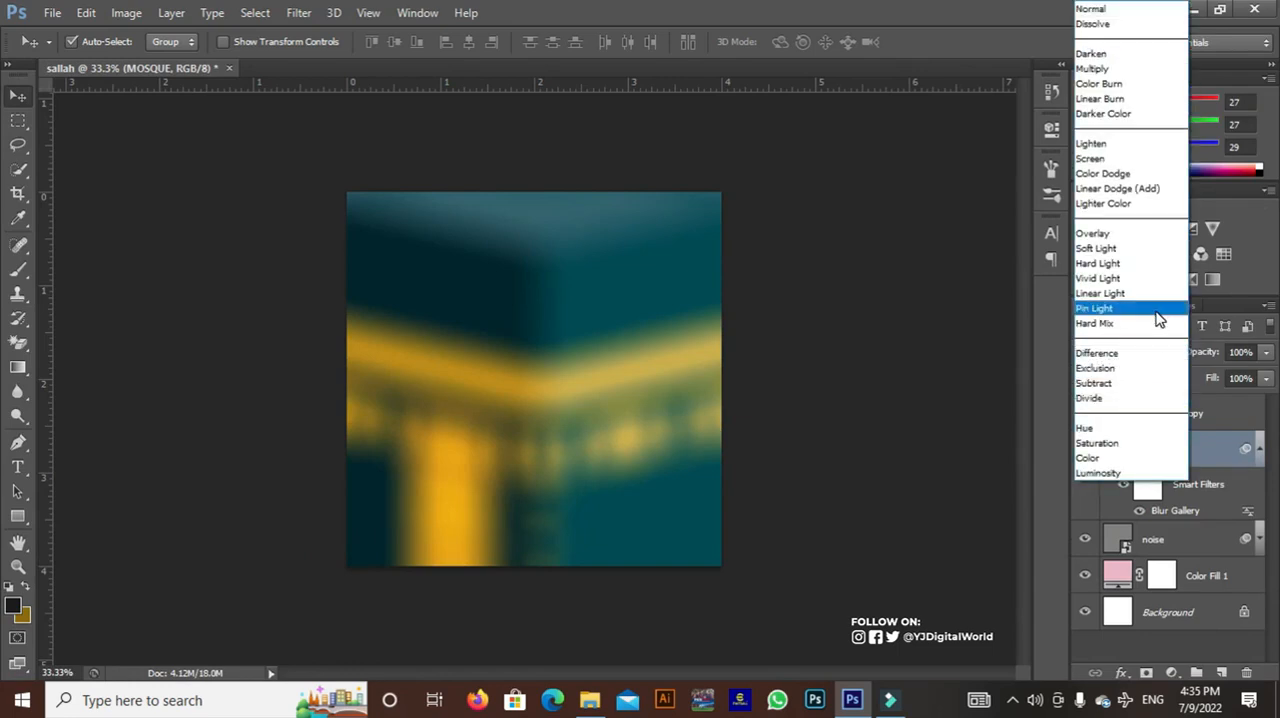
pyautogui.click(1137, 234)
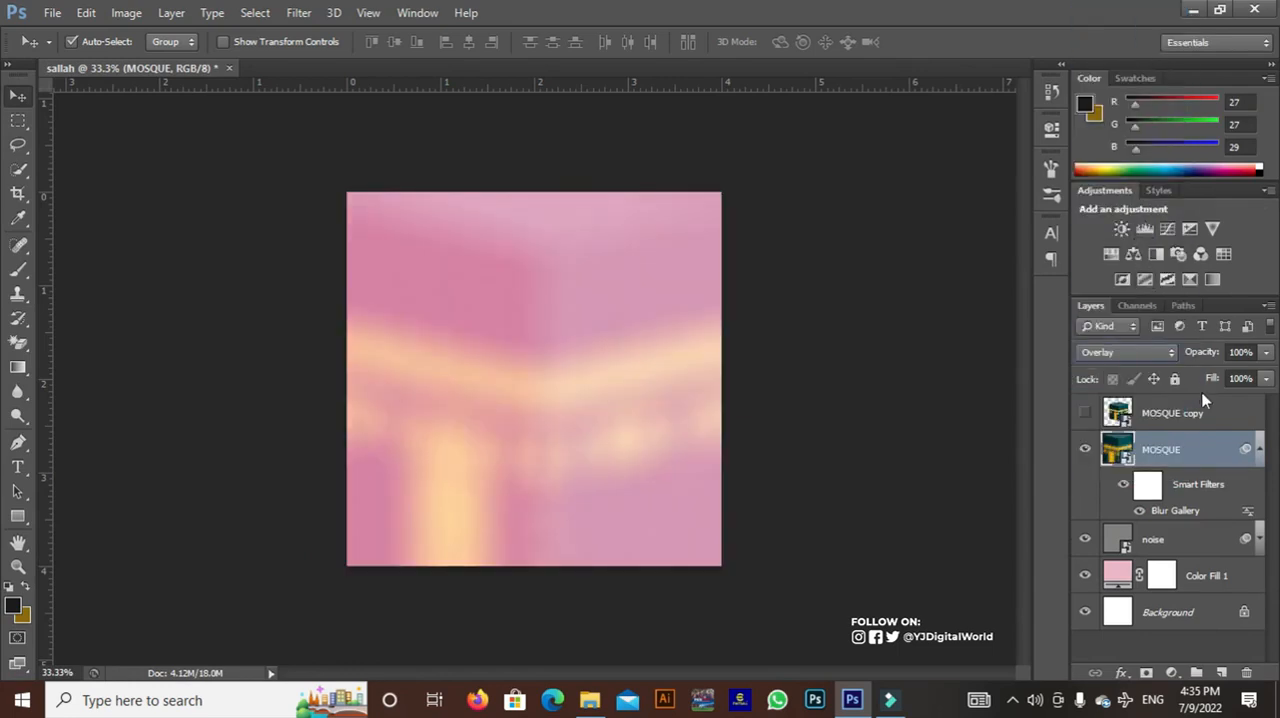
pyautogui.click(1259, 449)
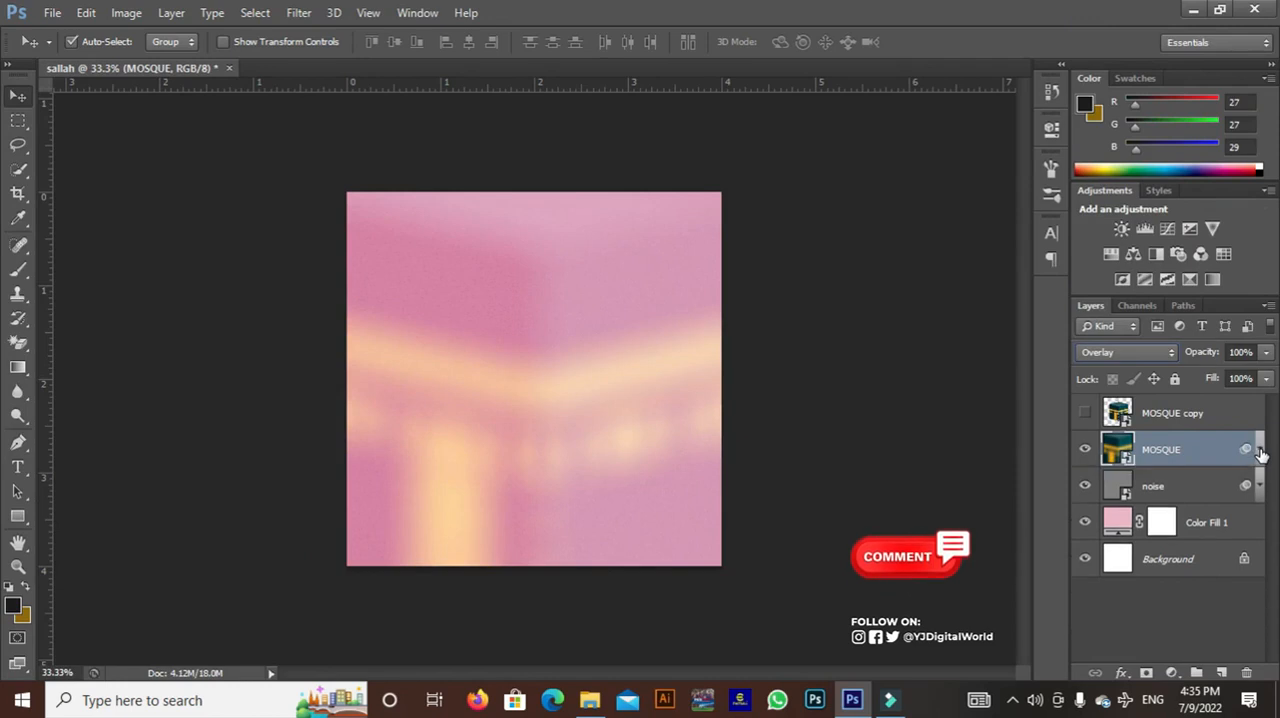
# Show the MOSQUE copy layer and move its building down towards the lower part of the canvas
pyautogui.click(1209, 410)
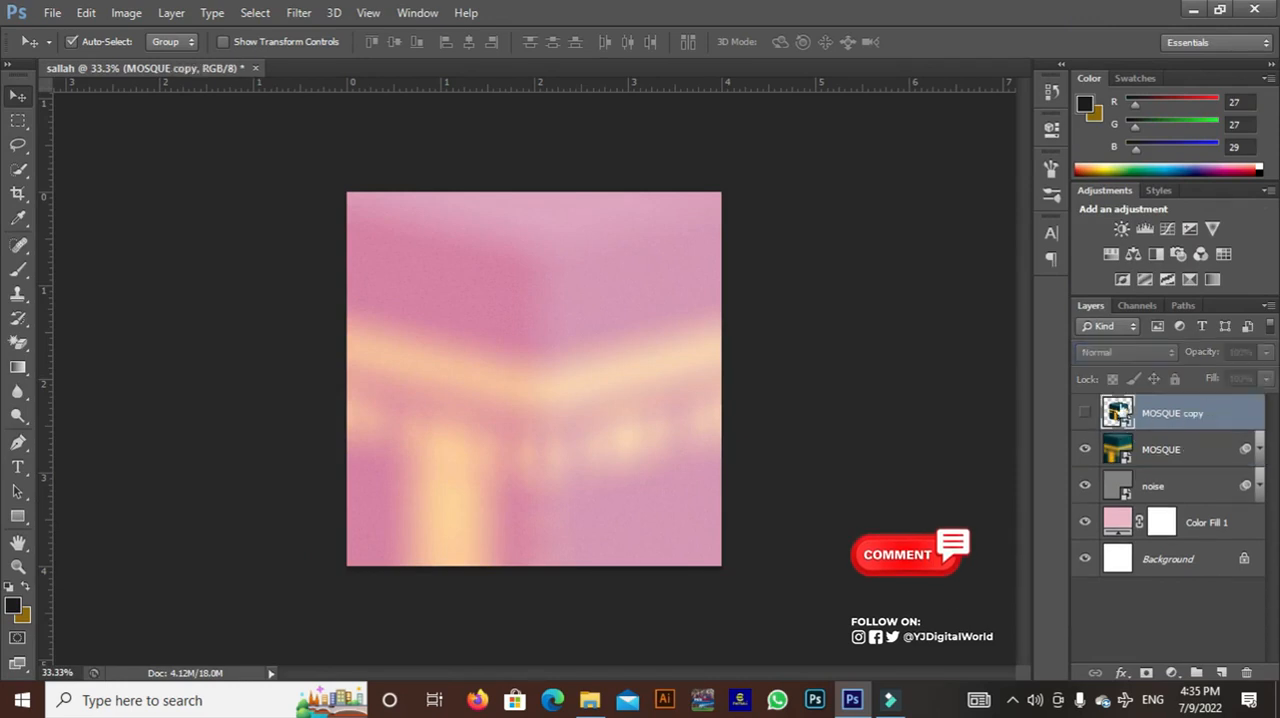
pyautogui.click(1086, 413)
pyautogui.moveTo(615, 358); pyautogui.dragTo(612, 411)
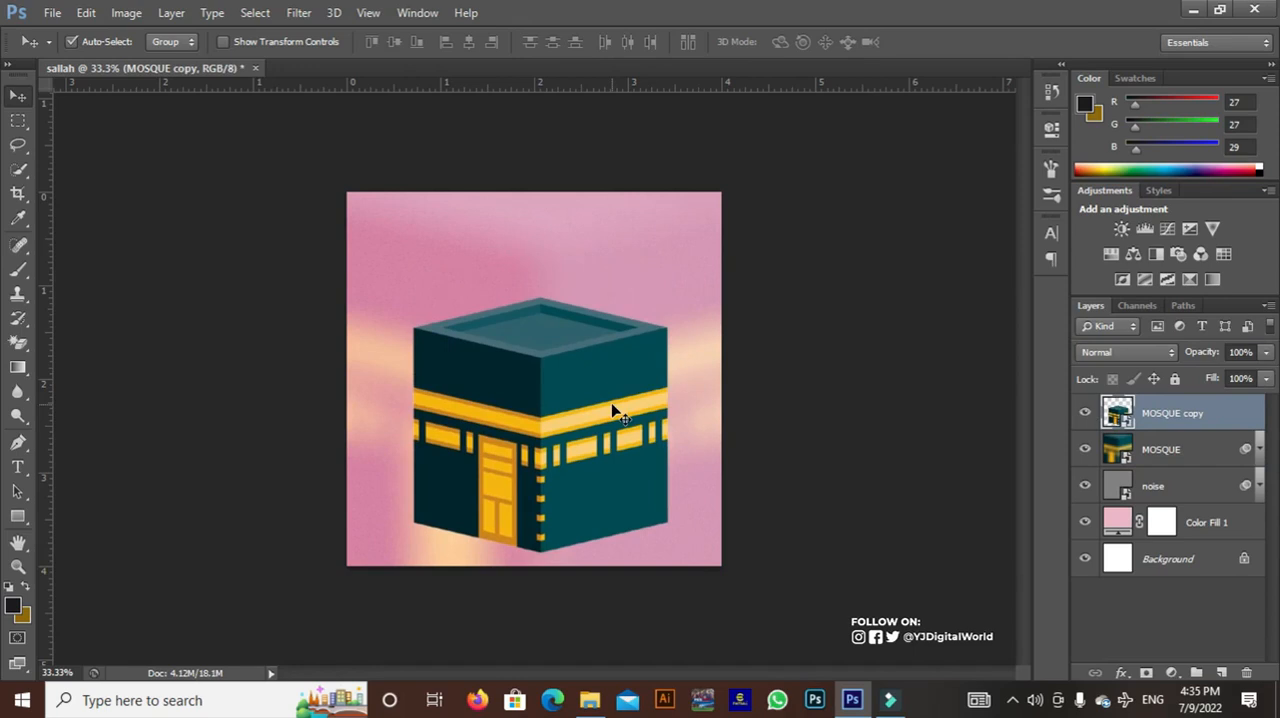
# Free Transform MOSQUE copy: rotate it about -26.78°, enlarge it to about 114% and place it partly outside the canvas's lower-left corner
pyautogui.click(86, 12)
pyautogui.click(322, 344)
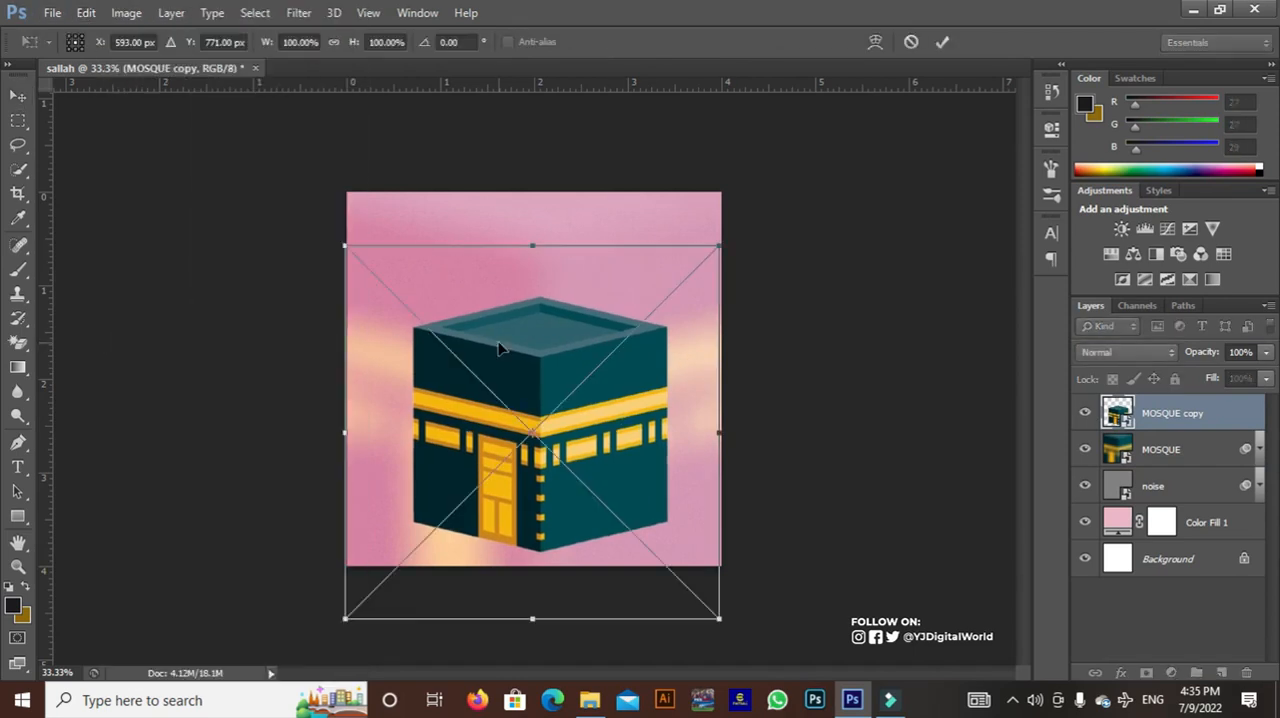
pyautogui.moveTo(737, 263); pyautogui.dragTo(572, 176)
pyautogui.moveTo(590, 368); pyautogui.dragTo(436, 432)
pyautogui.moveTo(700, 487); pyautogui.dragTo(693, 581)
pyautogui.moveTo(530, 506); pyautogui.dragTo(502, 535)
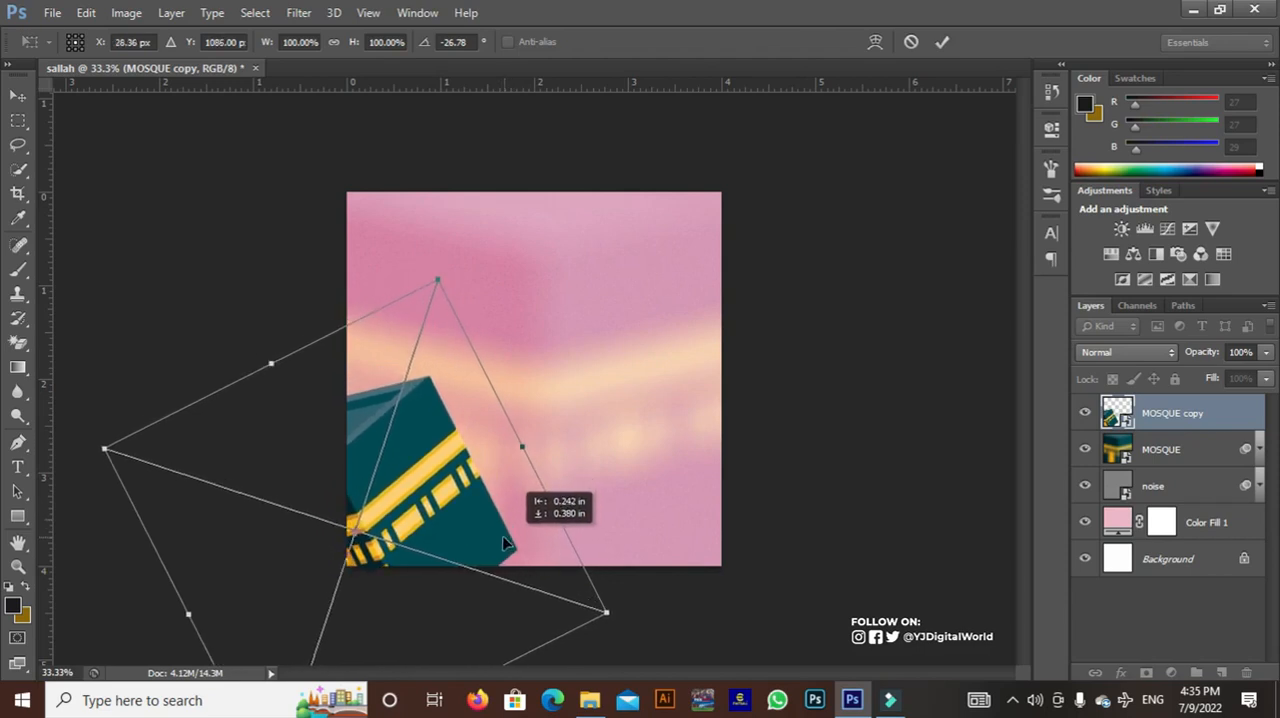
pyautogui.moveTo(437, 277); pyautogui.dragTo(447, 245)
pyautogui.moveTo(442, 430); pyautogui.dragTo(407, 432)
pyautogui.press('Return')
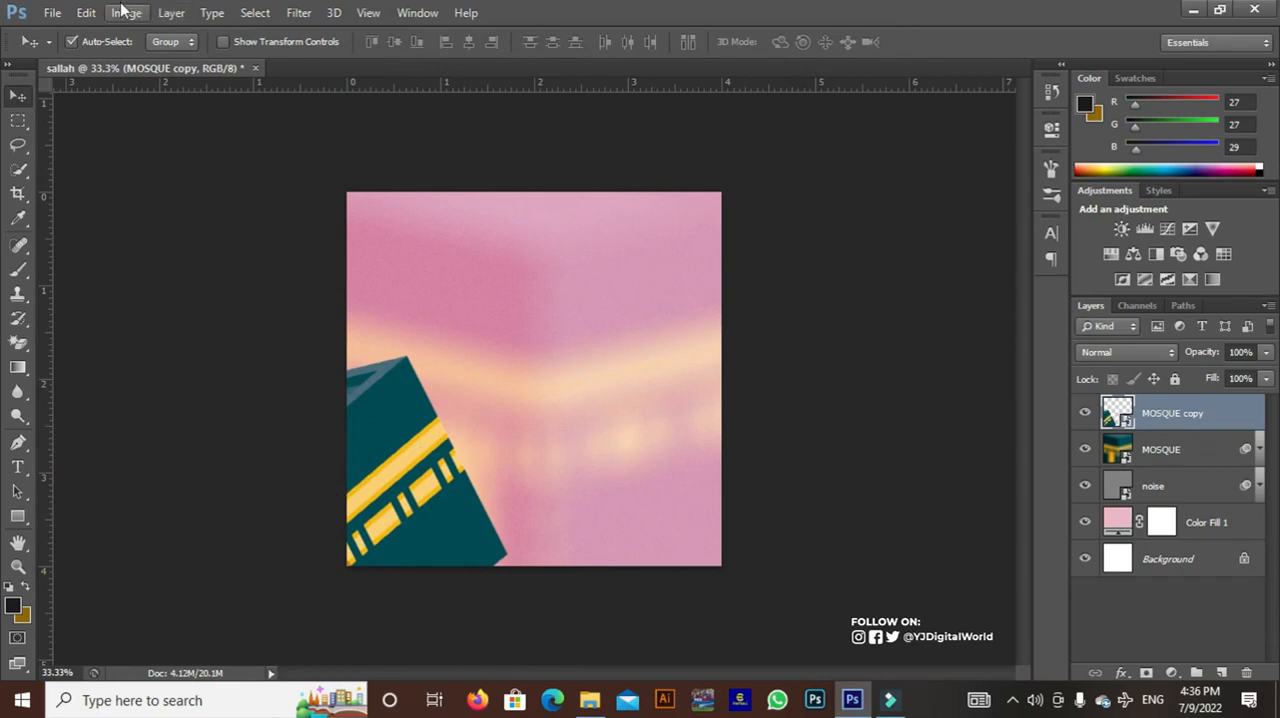
# Duplicate the MOSQUE copy layer, flip the duplicate horizontally and place it in the canvas's lower-right corner, mirroring the first building
pyautogui.moveTo(1222, 425); pyautogui.dragTo(1224, 673)
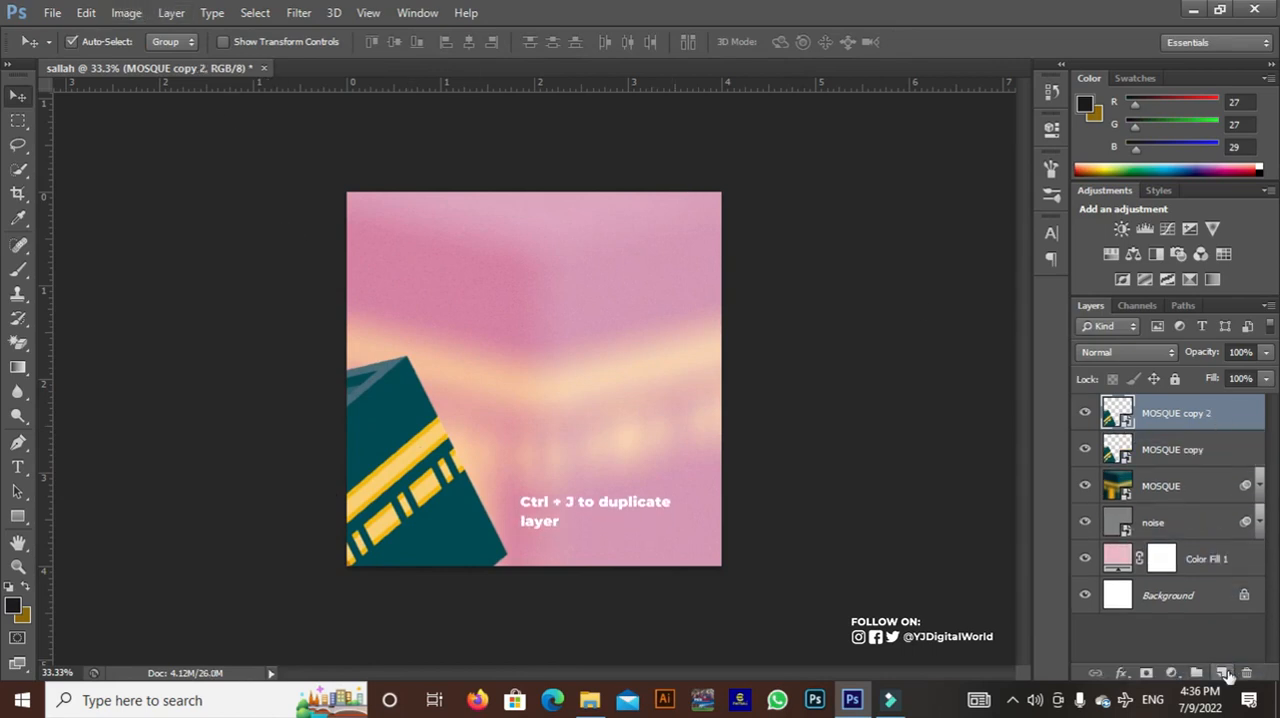
pyautogui.click(85, 12)
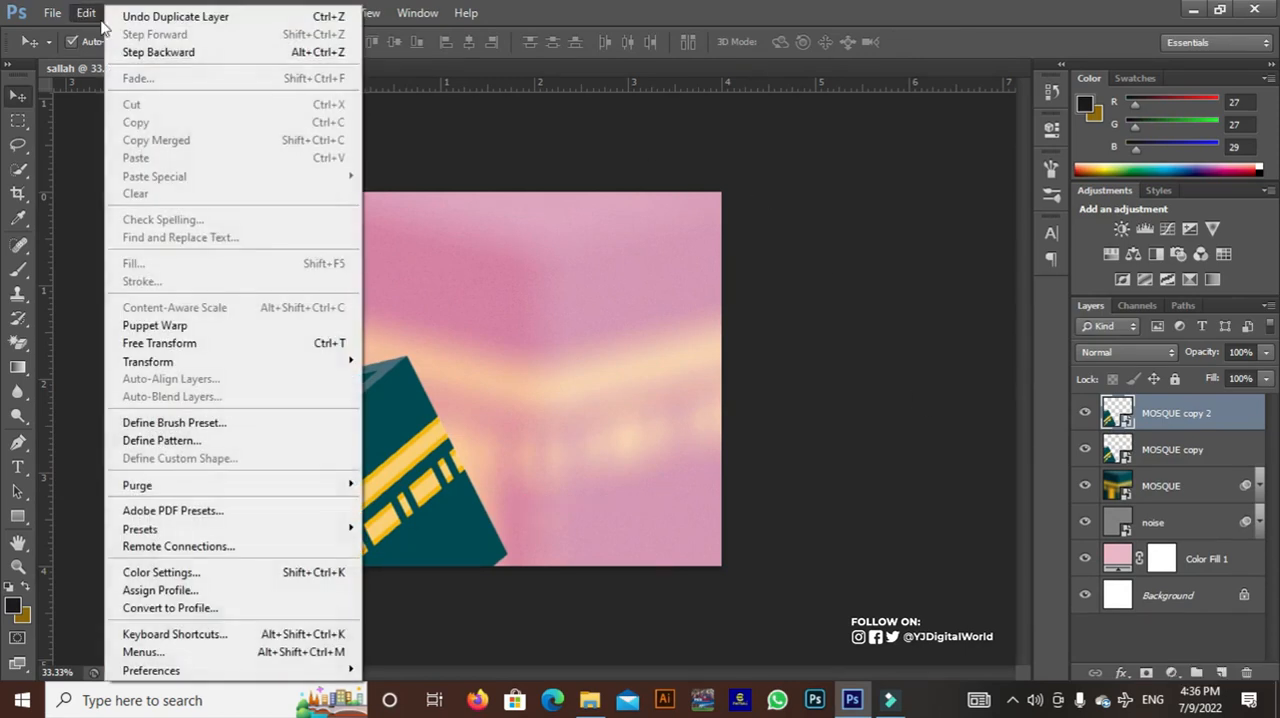
pyautogui.click(302, 343)
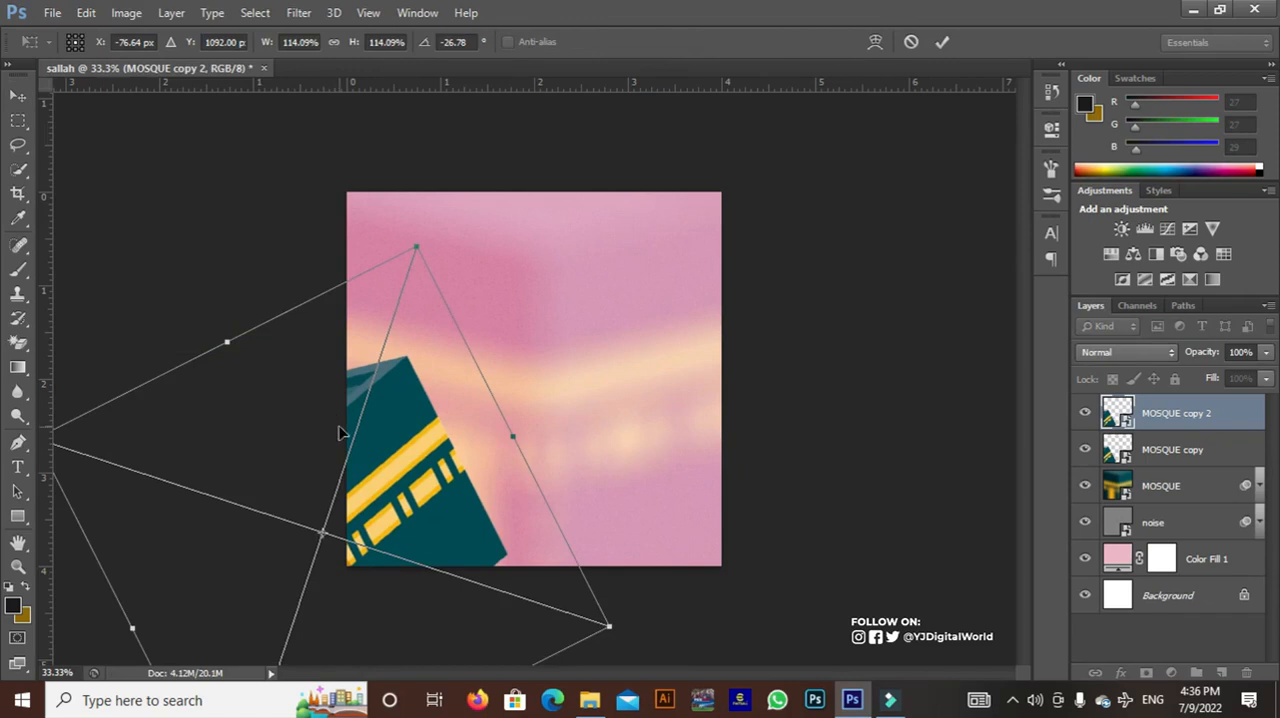
pyautogui.rightClick(421, 455)
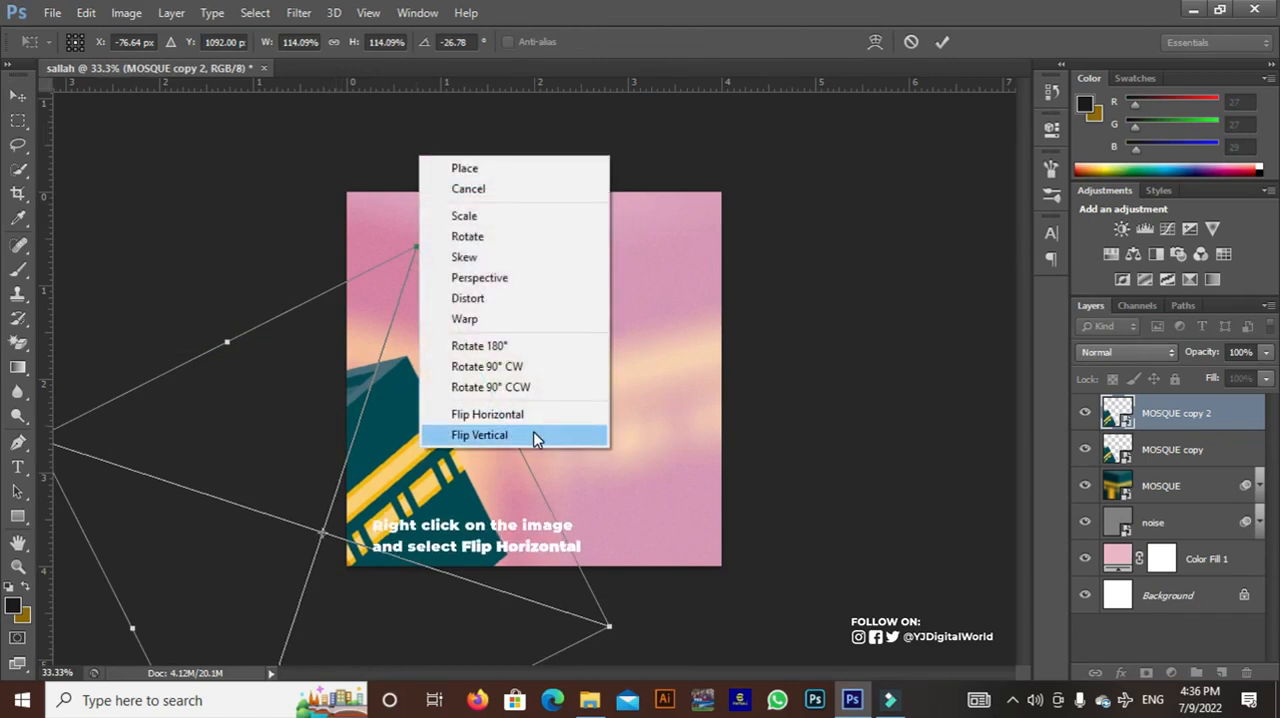
pyautogui.click(557, 415)
pyautogui.moveTo(428, 480); pyautogui.dragTo(820, 466)
pyautogui.press('Return')
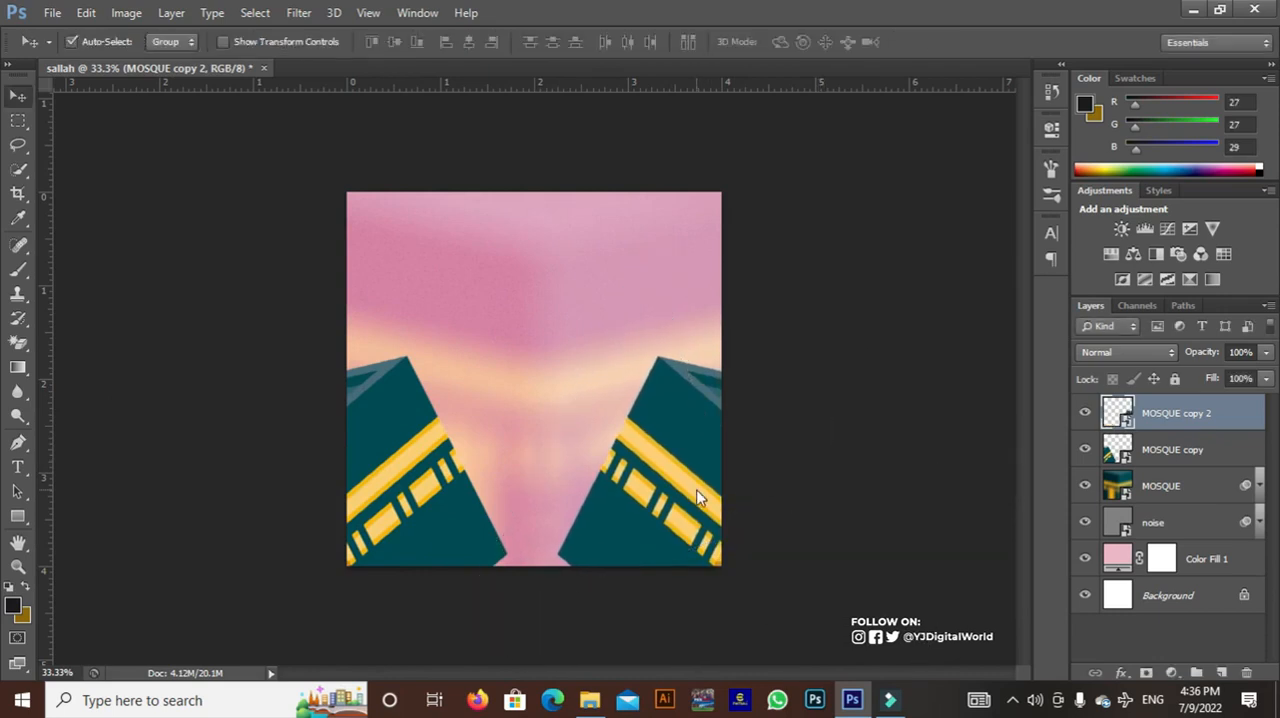
# Set both MOSQUE copy and MOSQUE copy 2 to Overlay blend mode at 32% opacity
pyautogui.keyDown('shift'); pyautogui.click(1172, 453); pyautogui.keyUp('shift')
pyautogui.click(1160, 354)
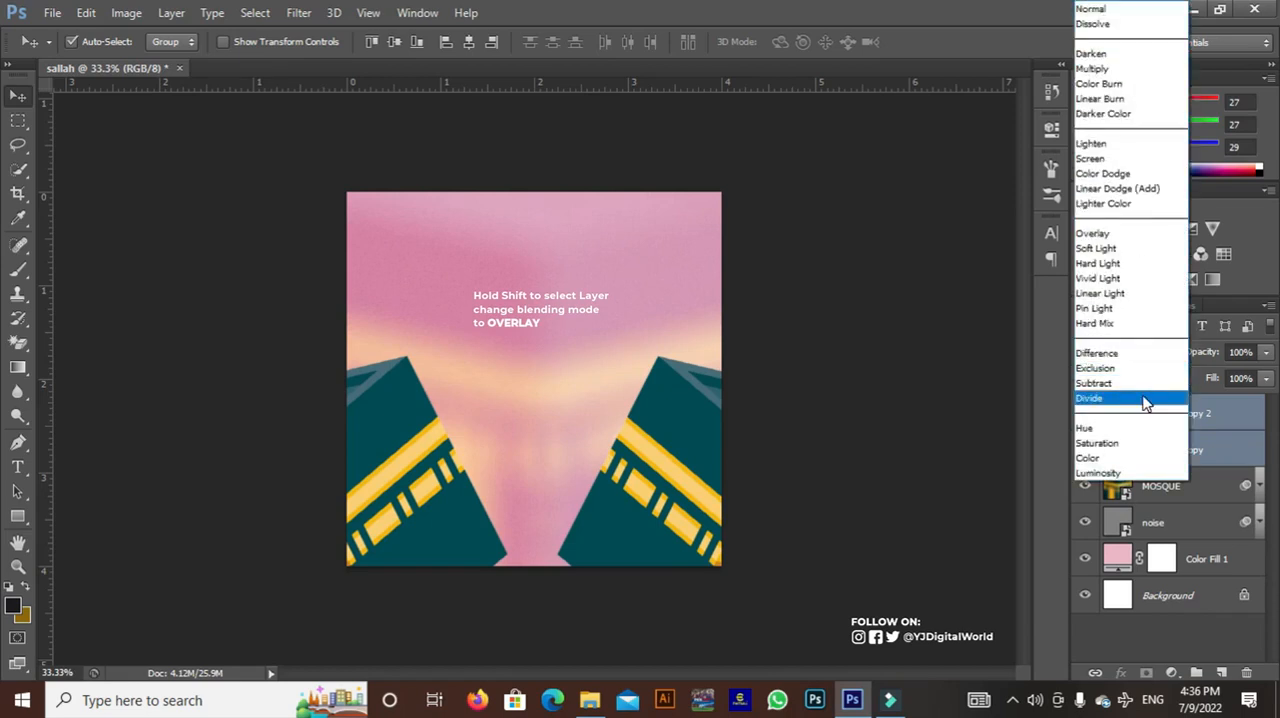
pyautogui.click(1133, 236)
pyautogui.moveTo(1198, 358)
pyautogui.mouseDown()
pyautogui.moveTo(1184, 354)
pyautogui.moveTo(1214, 356)
pyautogui.mouseUp()
pyautogui.click(1238, 352)
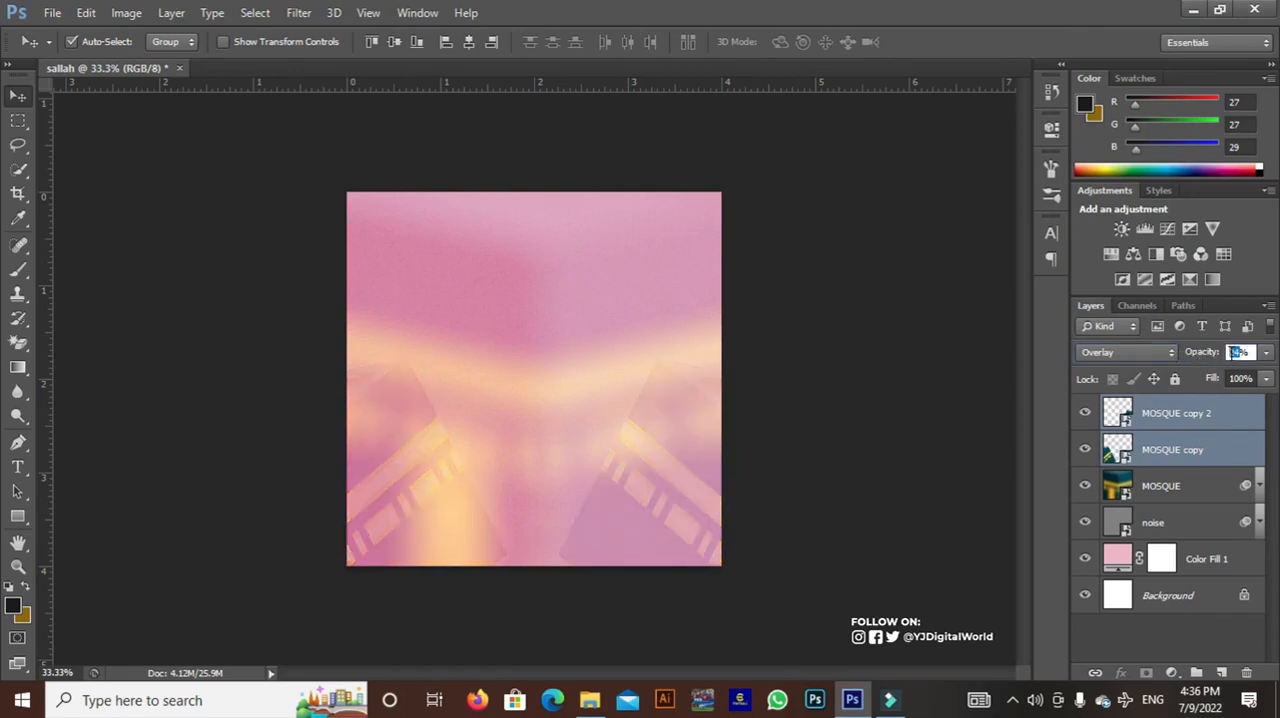
pyautogui.write('8')
pyautogui.press('Return')
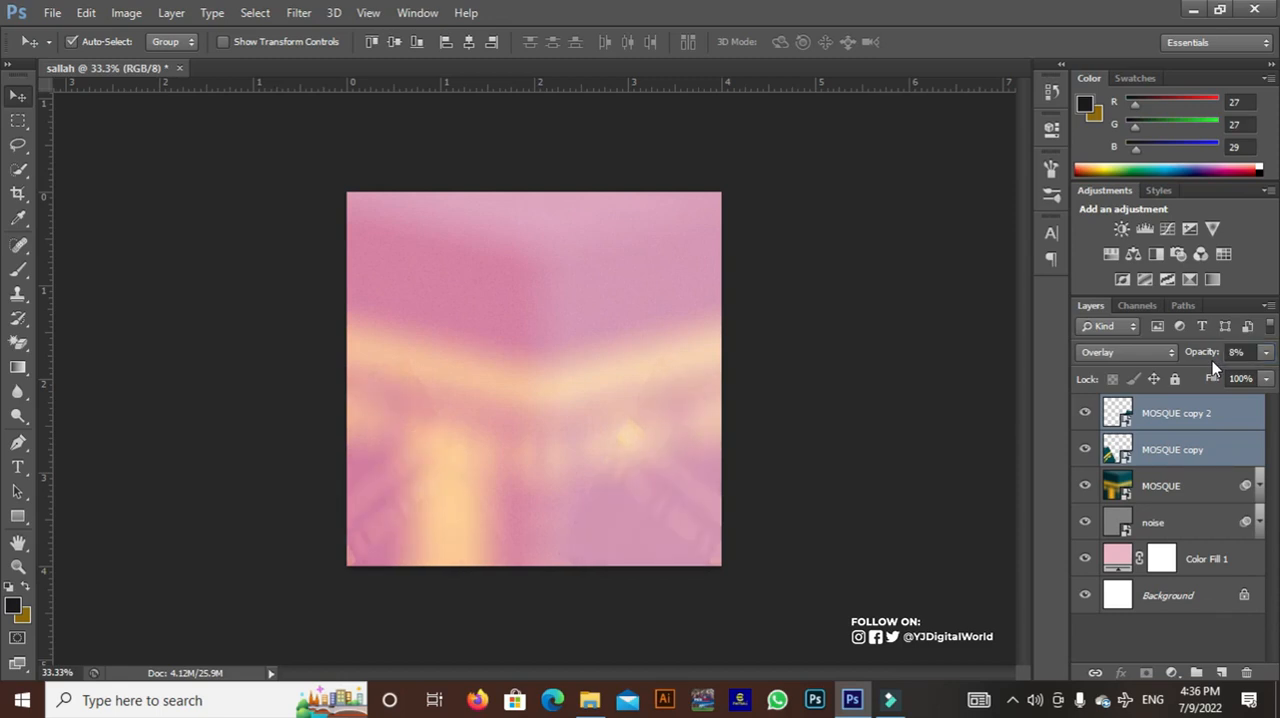
pyautogui.moveTo(1205, 353); pyautogui.dragTo(1220, 354)
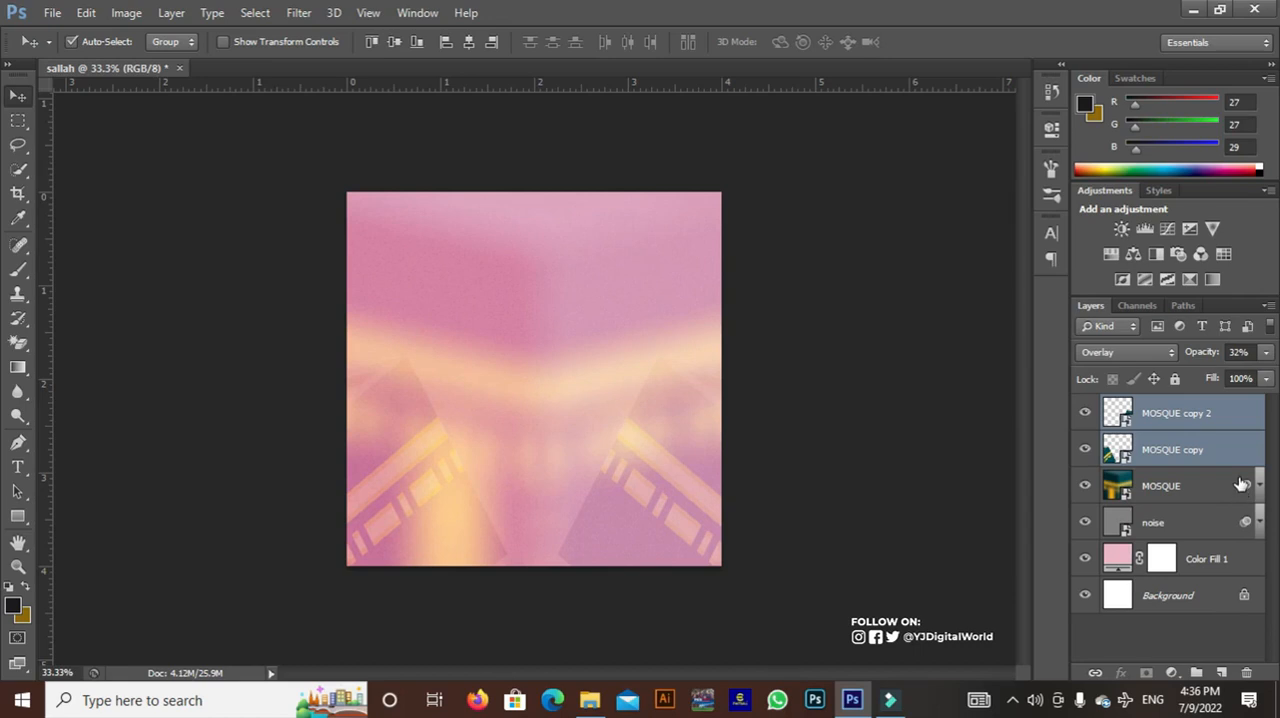
# Add a layer mask to MOSQUE copy 2 and fade the building's inner edge with a soft 250 px black brush
pyautogui.click(1239, 431)
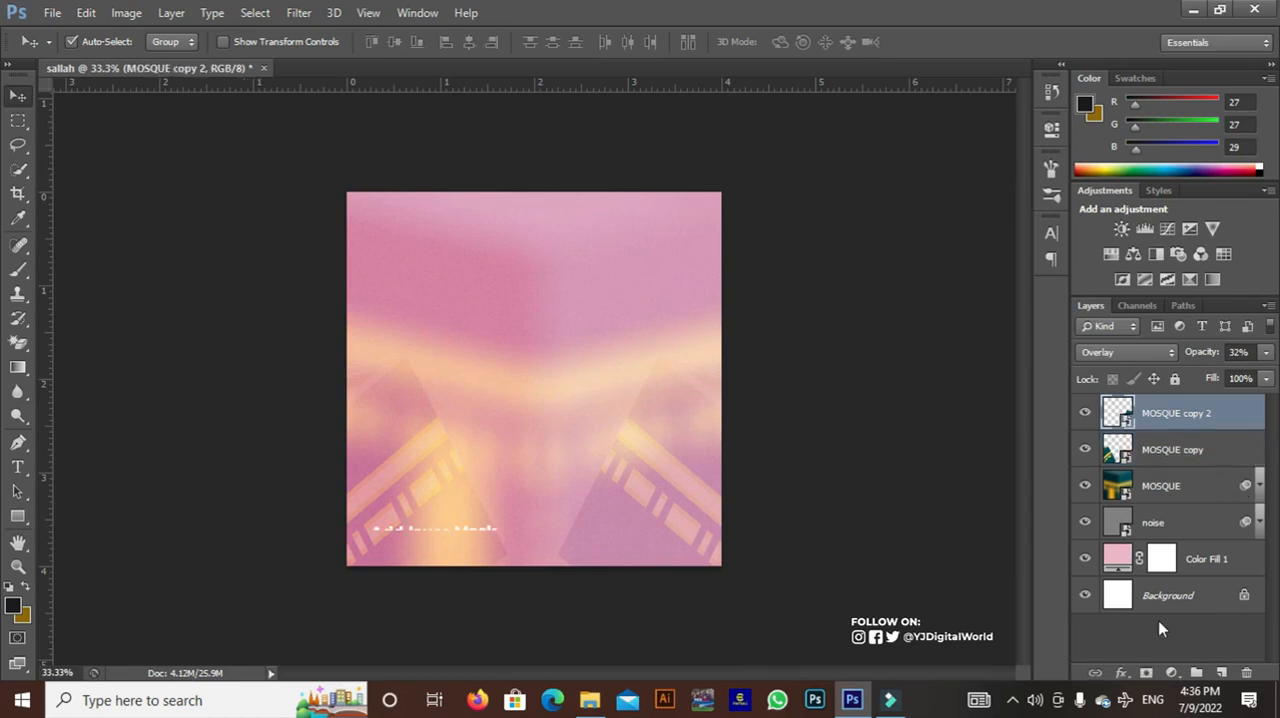
pyautogui.click(1146, 673)
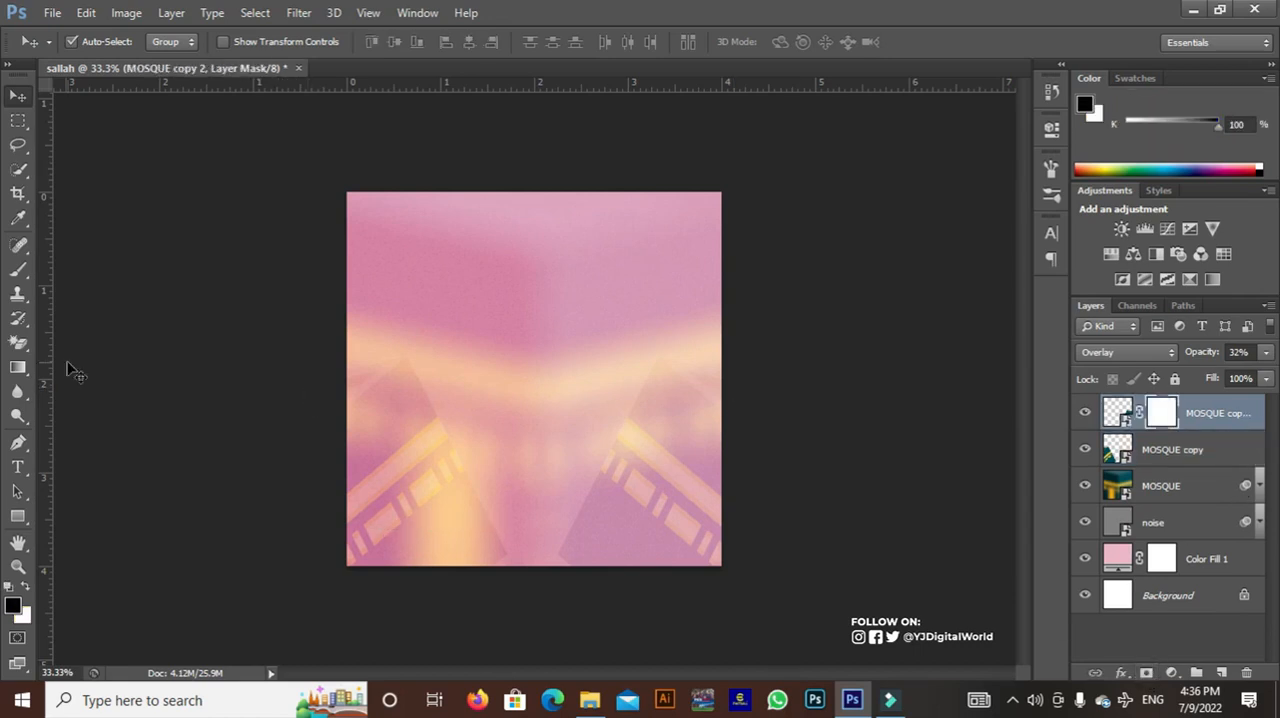
pyautogui.click(19, 271)
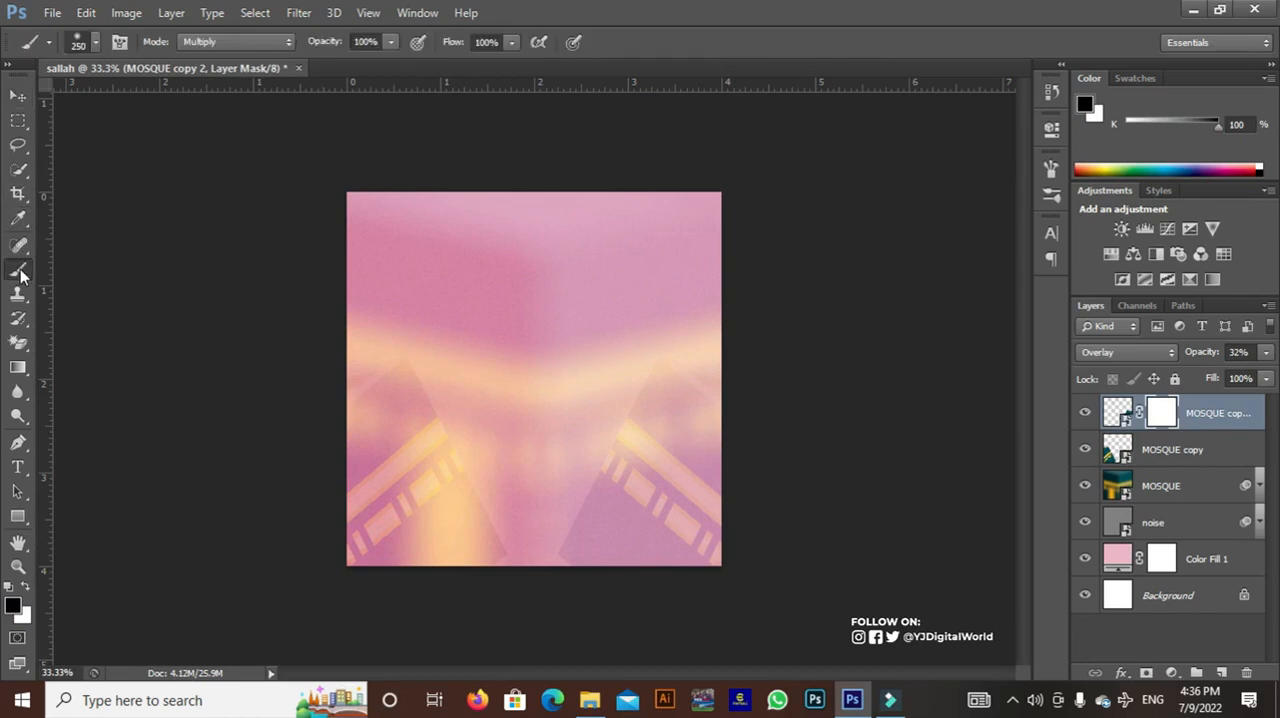
pyautogui.rightClick(428, 272)
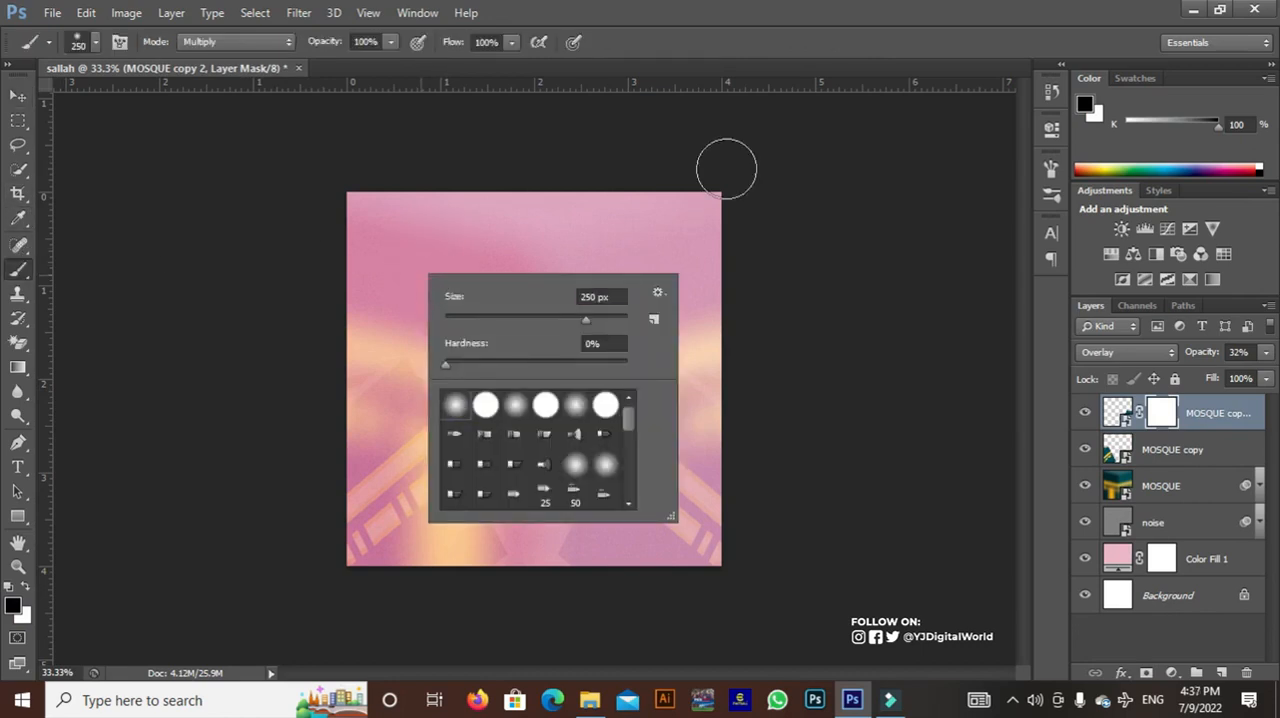
pyautogui.click(737, 6)
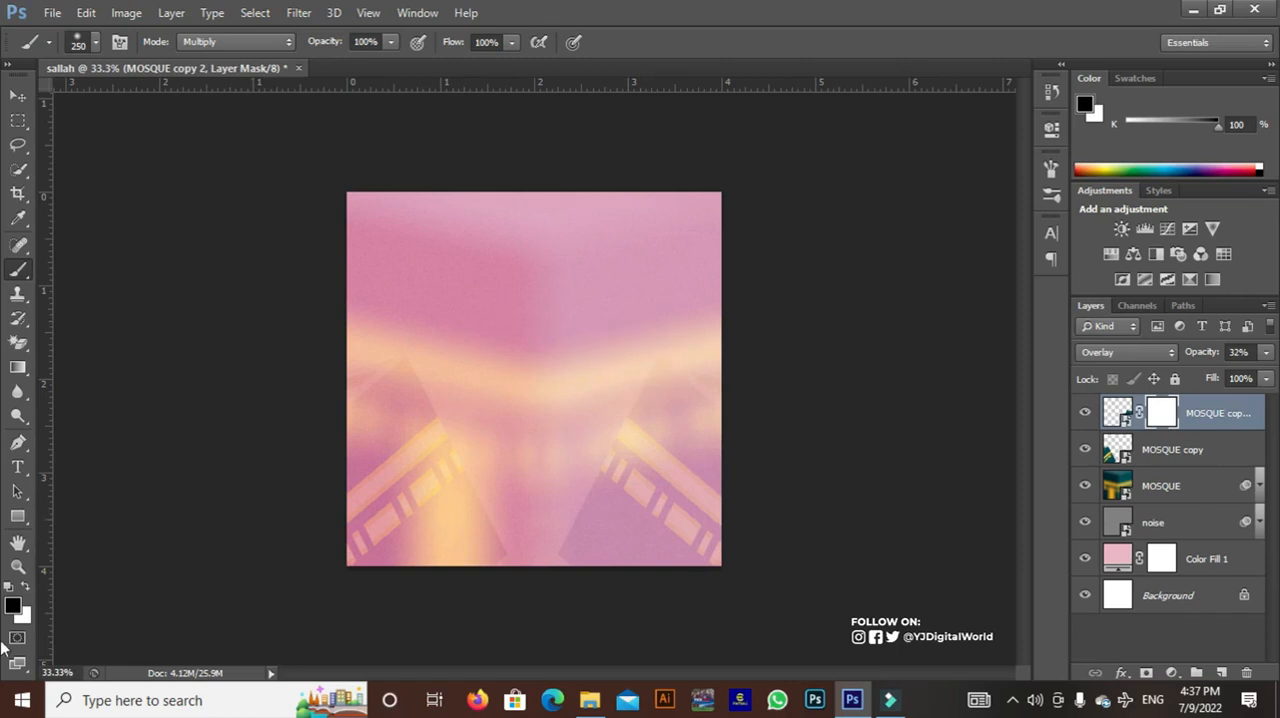
pyautogui.click(16, 607)
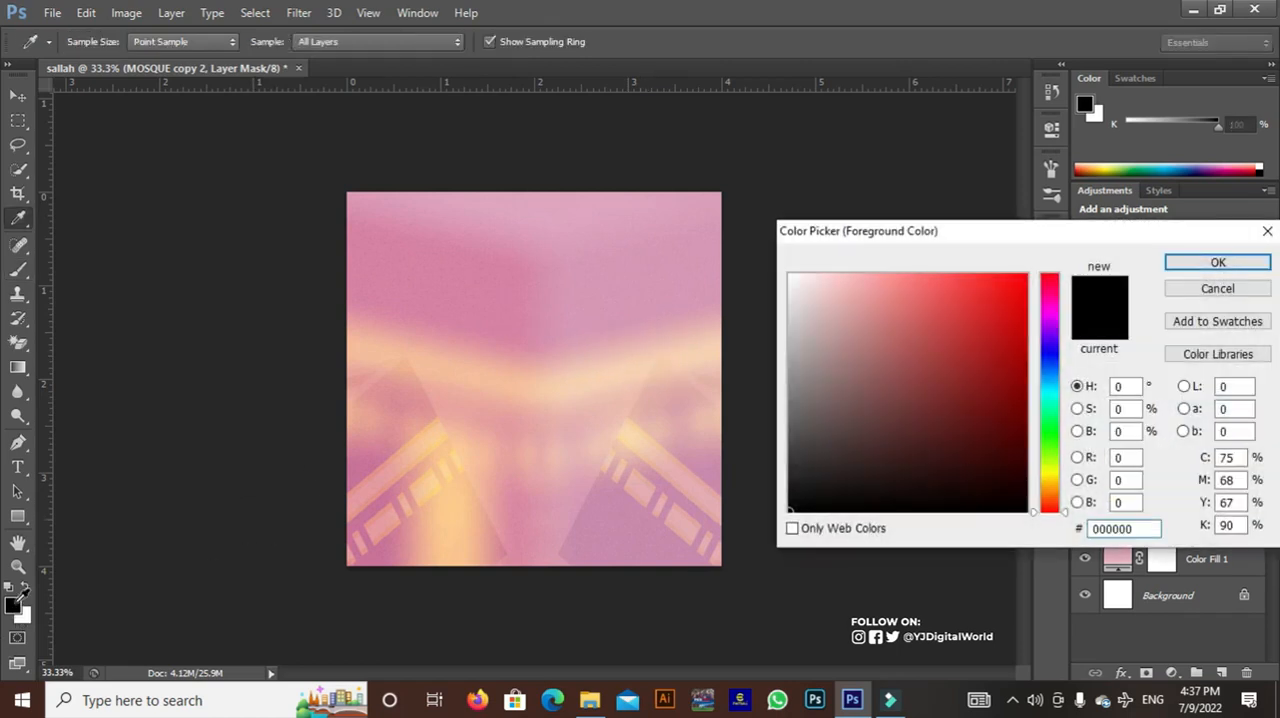
pyautogui.click(1198, 272)
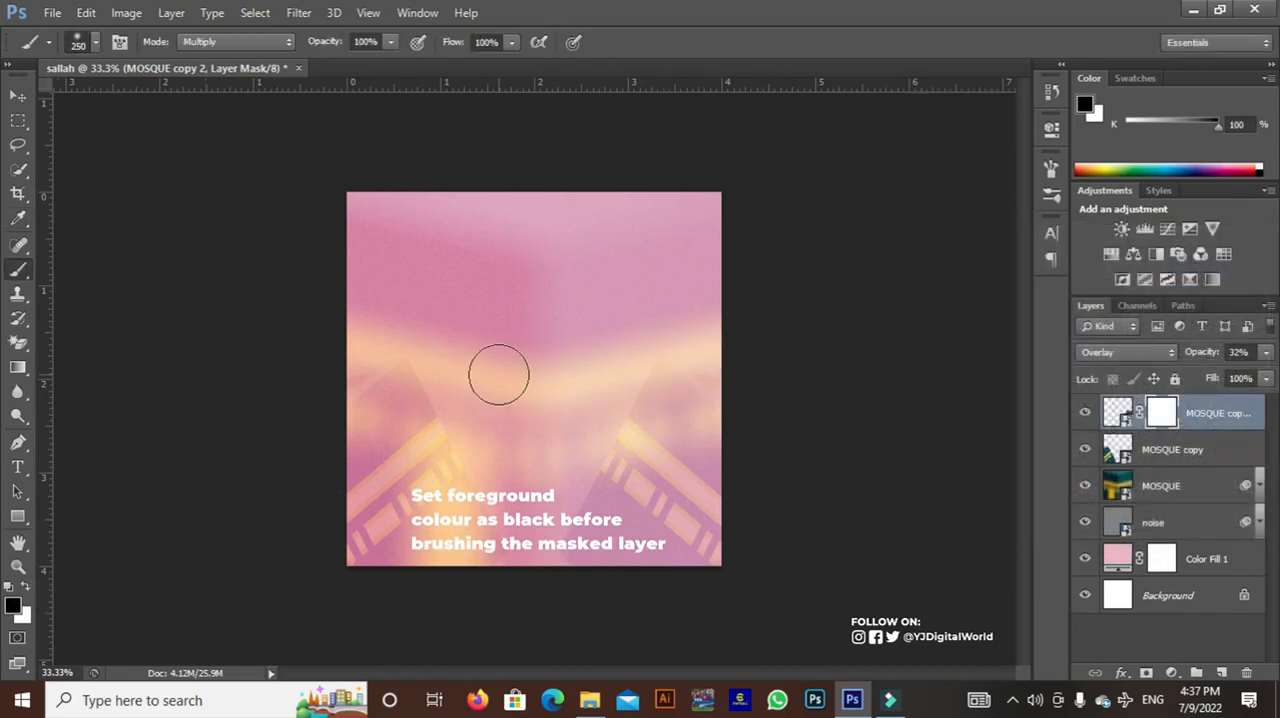
pyautogui.moveTo(637, 374)
pyautogui.mouseDown()
pyautogui.moveTo(540, 537)
pyautogui.moveTo(568, 523)
pyautogui.moveTo(648, 408)
pyautogui.moveTo(589, 495)
pyautogui.mouseUp()
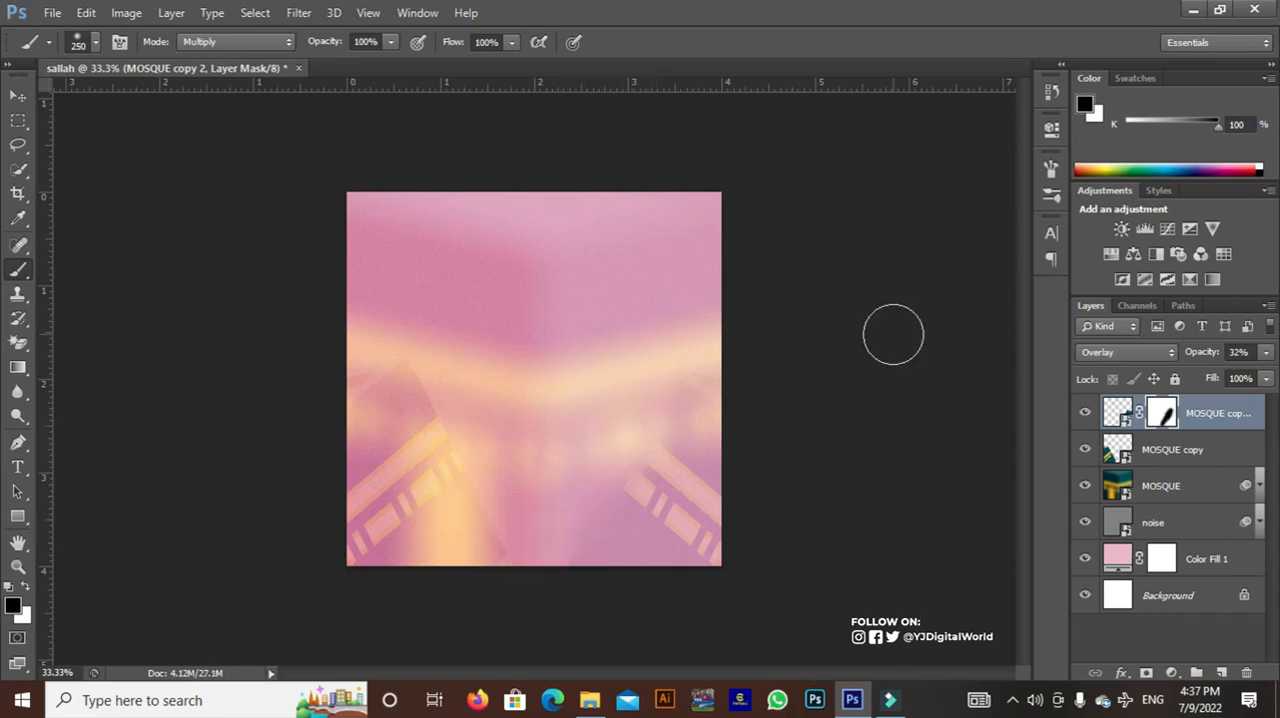
# Add a layer mask to MOSQUE copy and fade the left building's inner edge with the same soft black brush
pyautogui.click(1175, 450)
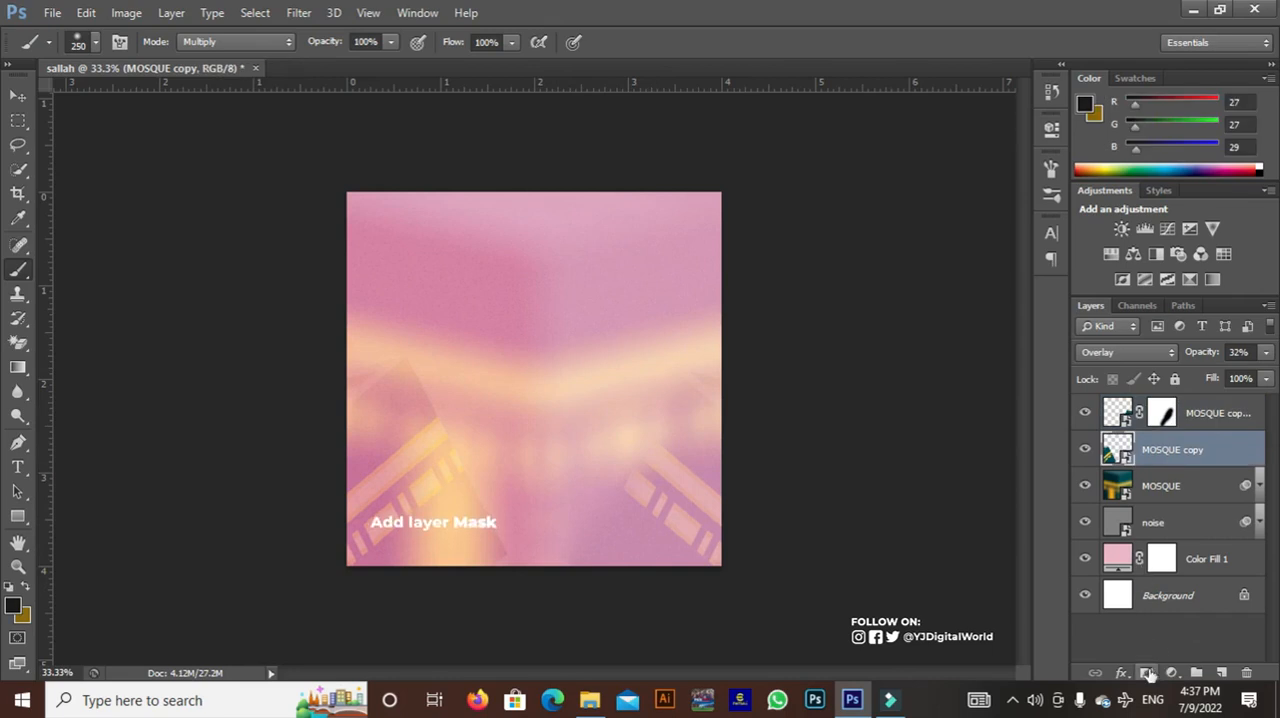
pyautogui.click(1146, 673)
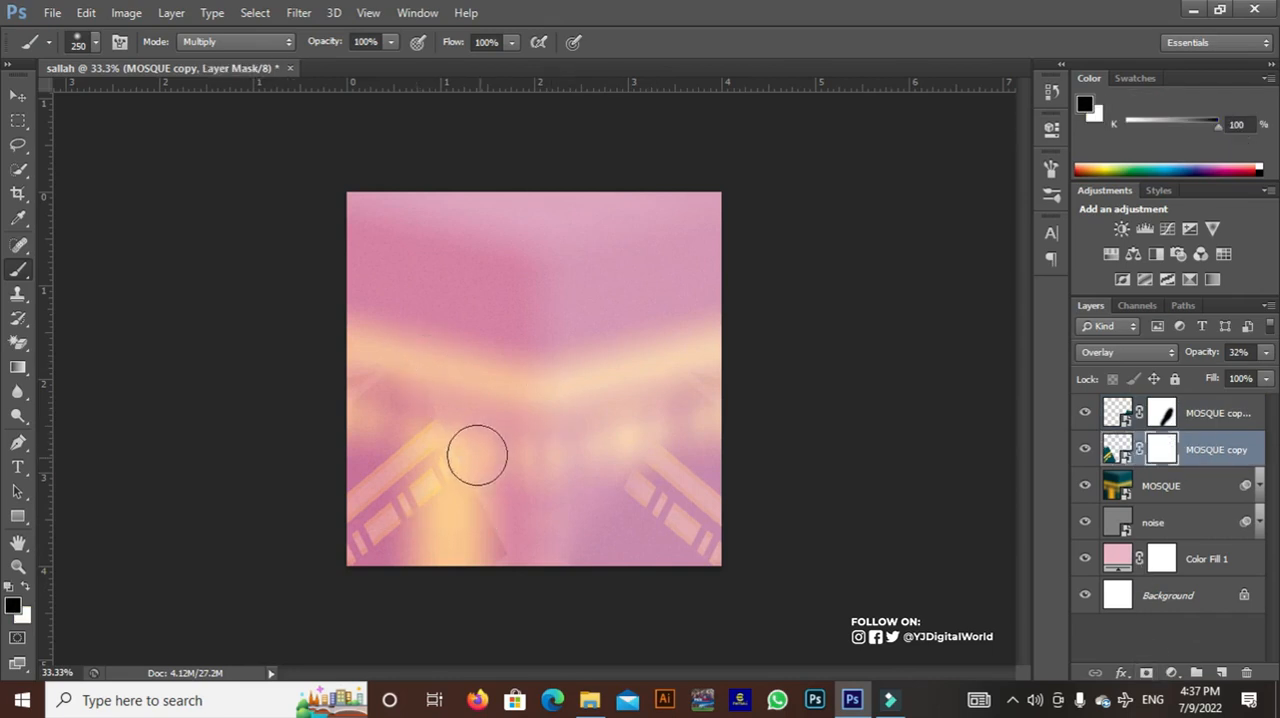
pyautogui.moveTo(466, 443)
pyautogui.mouseDown()
pyautogui.moveTo(499, 499)
pyautogui.moveTo(491, 475)
pyautogui.moveTo(534, 600)
pyautogui.mouseUp()
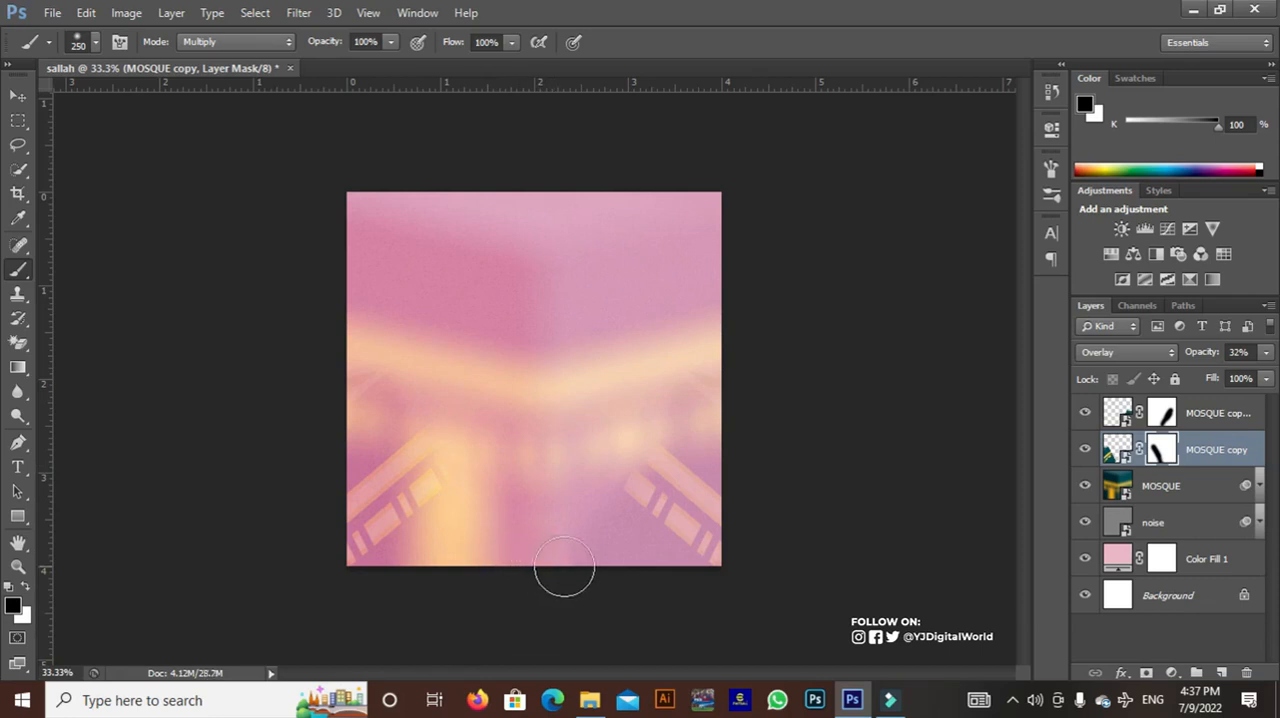
pyautogui.click(1116, 449)
pyautogui.keyDown('ctrl'); pyautogui.click(1116, 449); pyautogui.keyUp('ctrl')
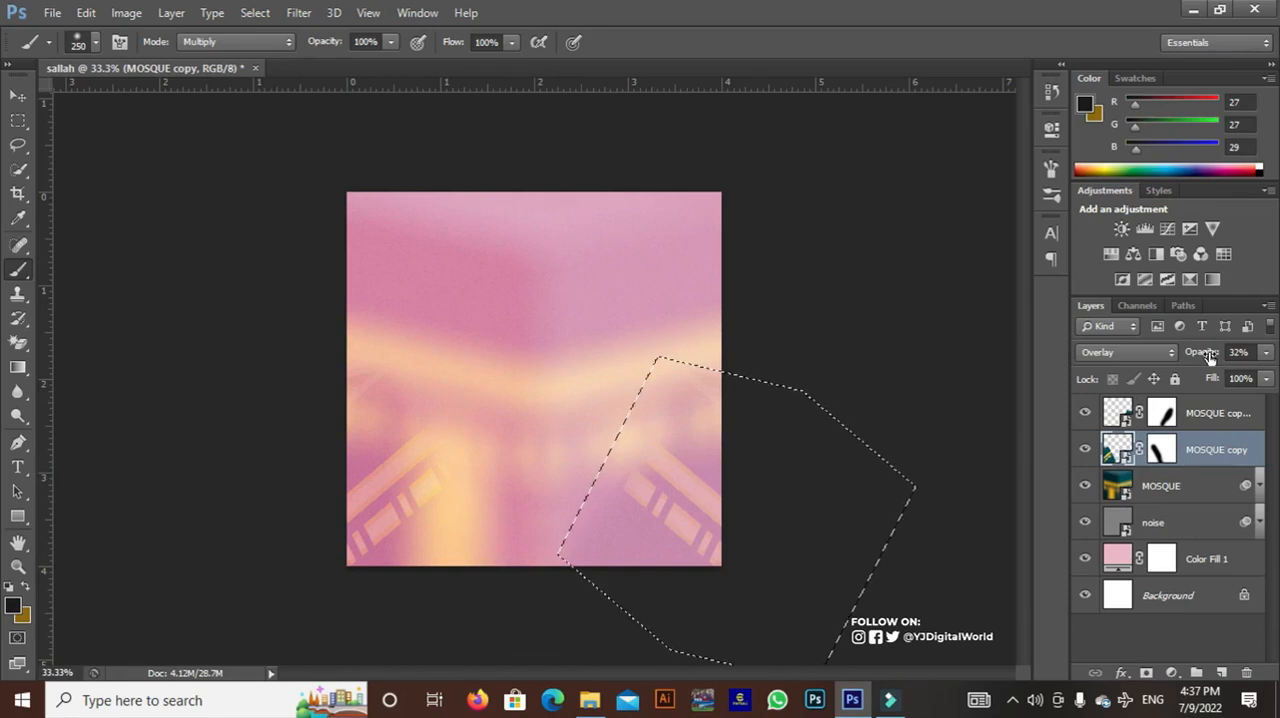
pyautogui.click(255, 12)
pyautogui.click(272, 48)
# Lower the opacity of both the MOSQUE copy and MOSQUE copy 2 layers to 8%
pyautogui.keyDown('shift'); pyautogui.click(1226, 414); pyautogui.keyUp('shift')
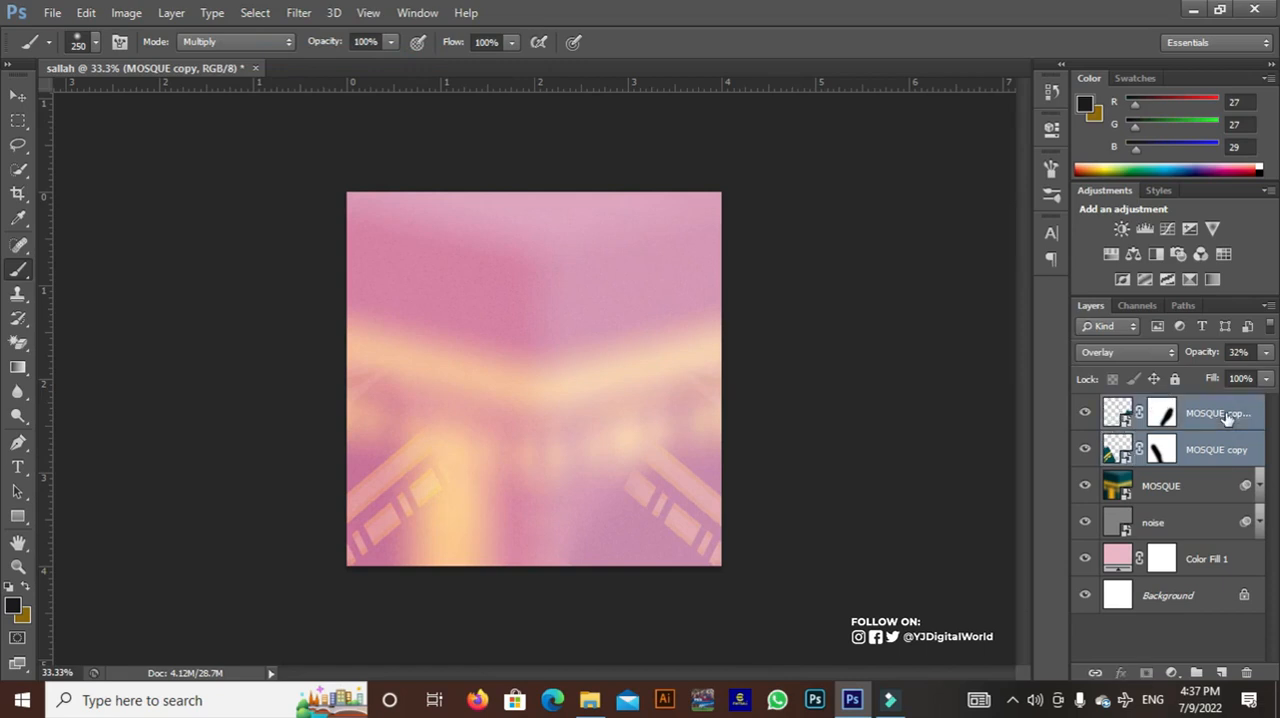
pyautogui.moveTo(1205, 360)
pyautogui.mouseDown()
pyautogui.moveTo(1185, 361)
pyautogui.moveTo(1202, 358)
pyautogui.mouseUp()
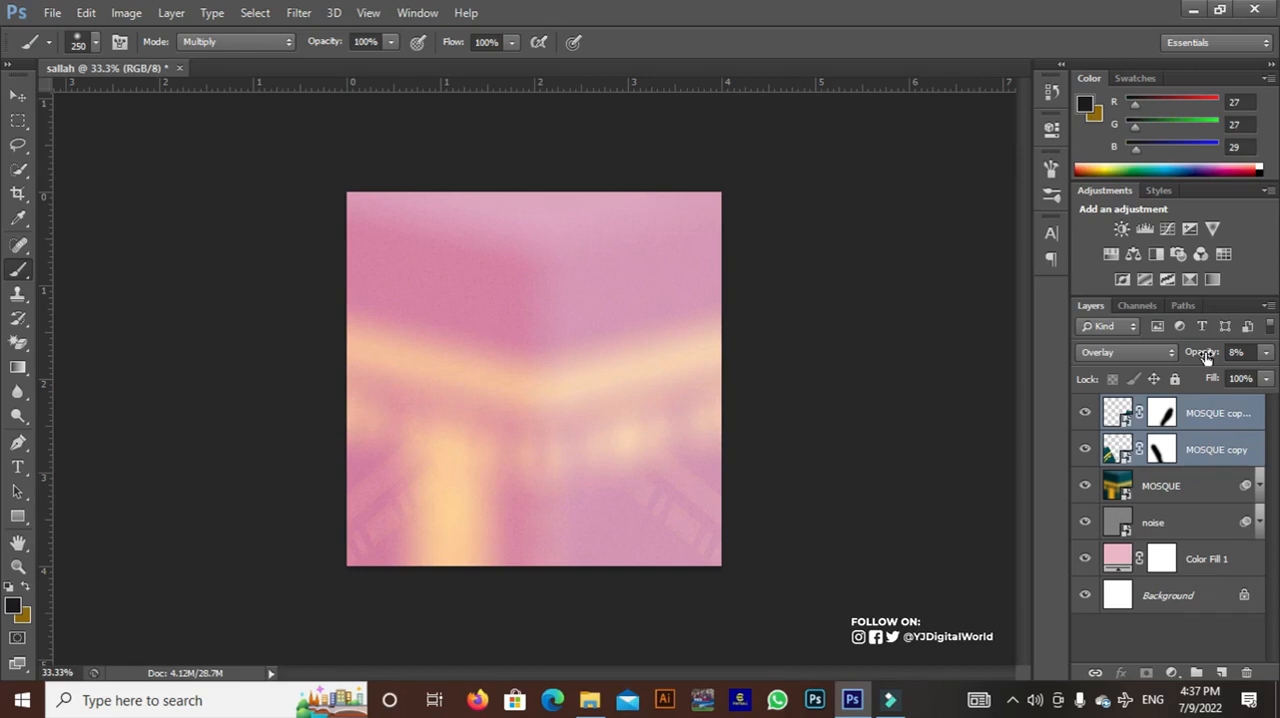
# Group the MOSQUE layer with its two copies and name the group mosque
pyautogui.keyDown('shift'); pyautogui.click(1183, 493); pyautogui.keyUp('shift')
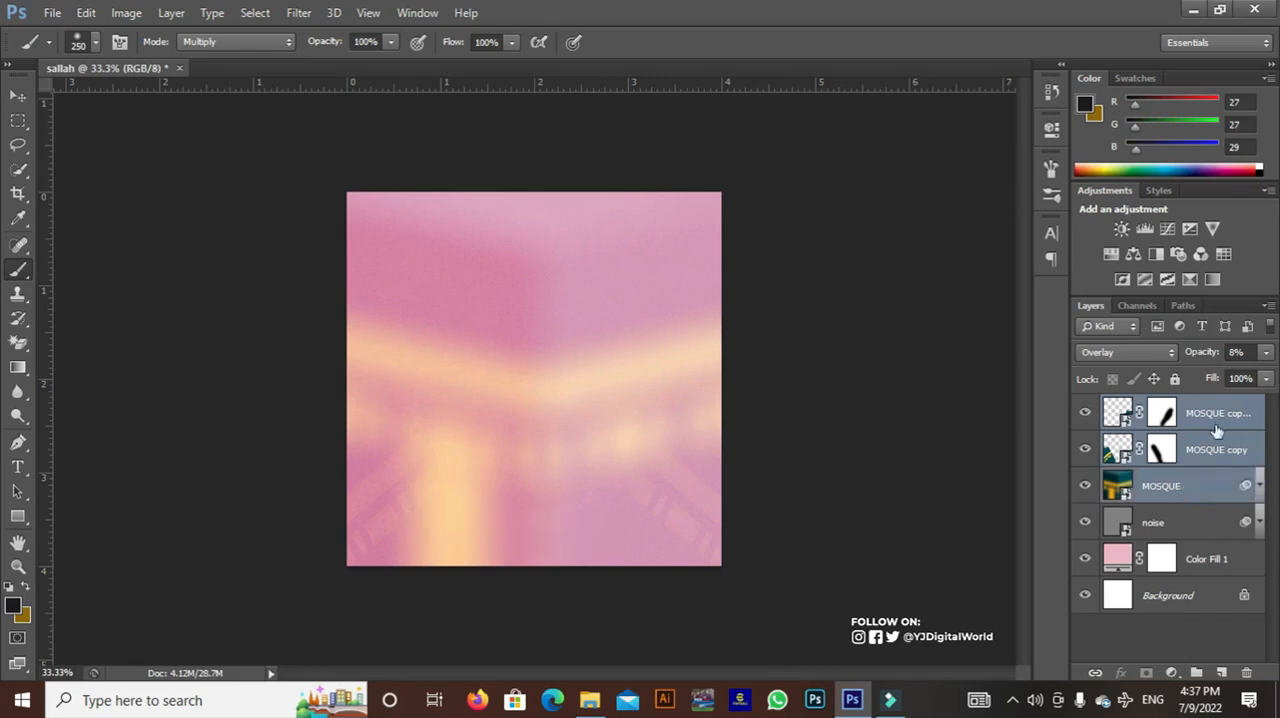
pyautogui.hotkey('ctrl', 'g')
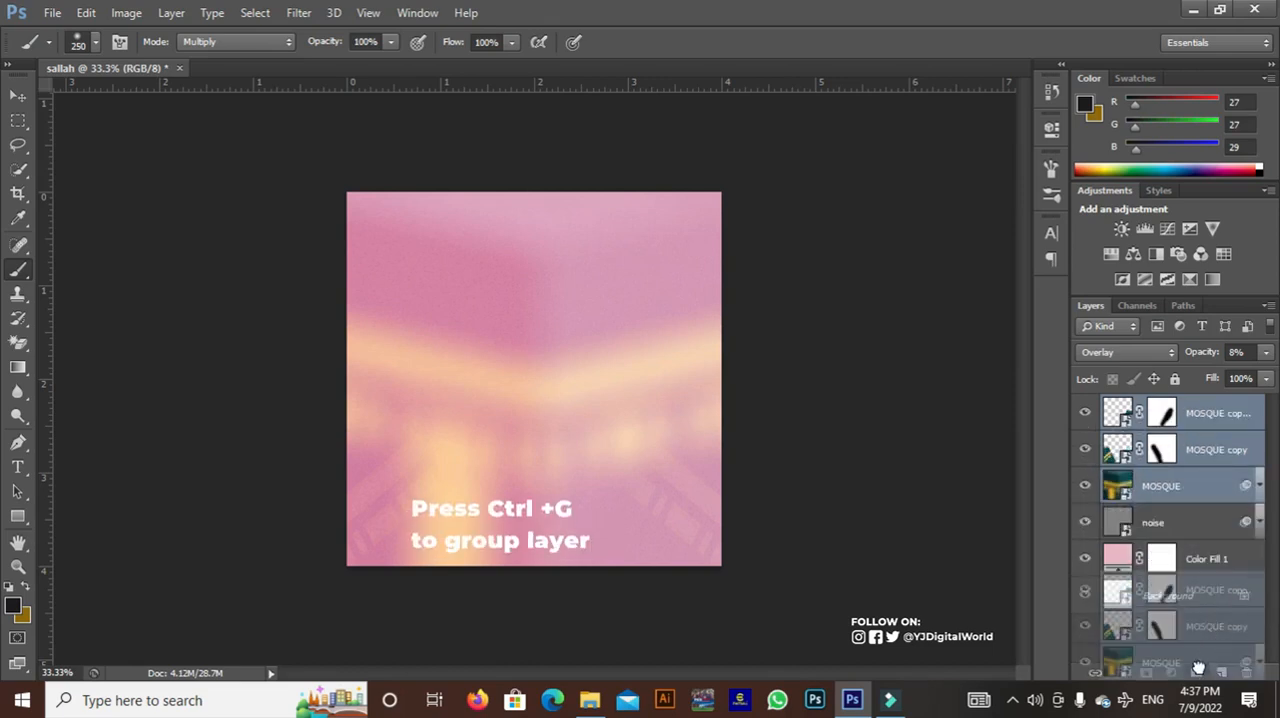
pyautogui.doubleClick(1162, 405)
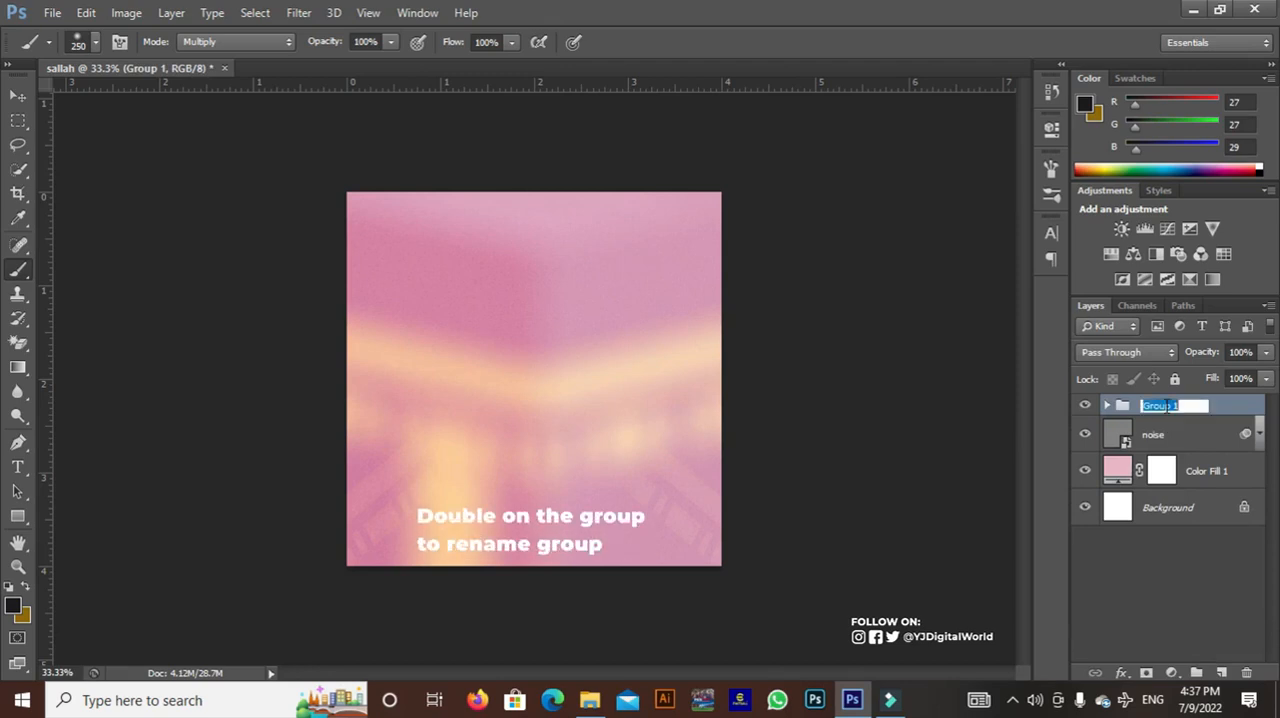
pyautogui.write('mosque')
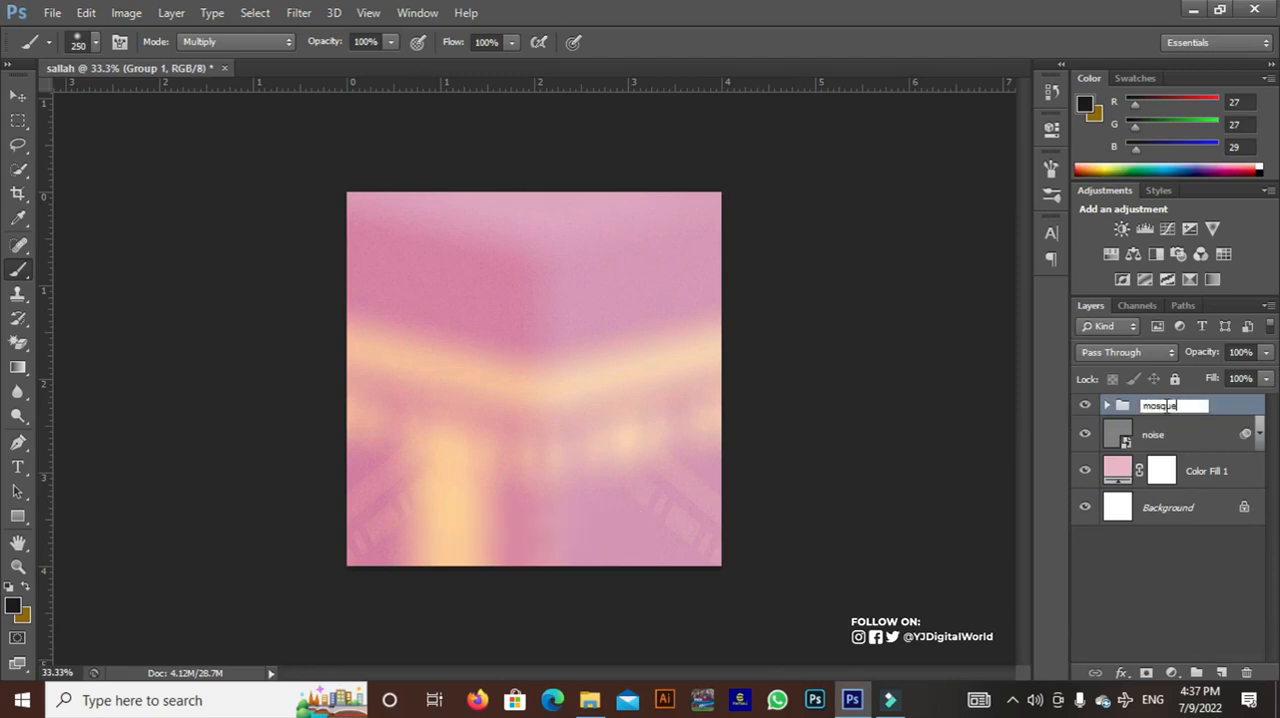
pyautogui.press('Return')
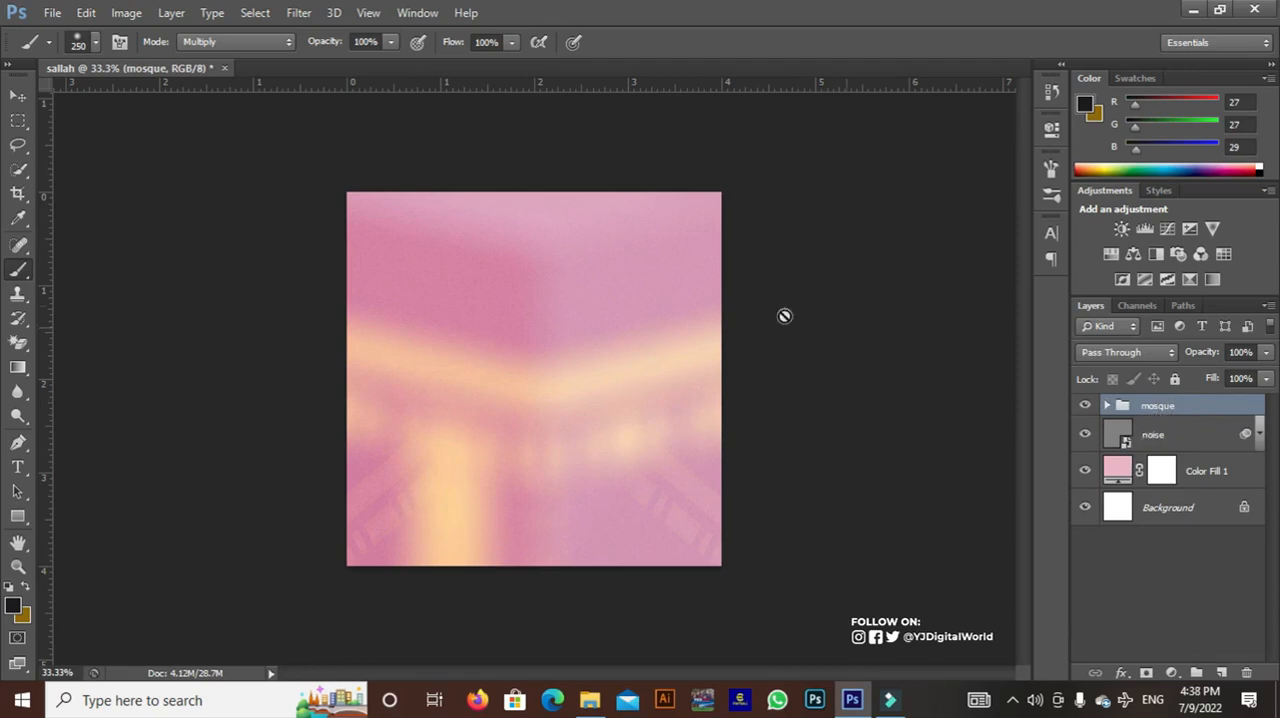
# Place the studio-shot-cheerful-religious CLEANED1 image of the woman in a pink hijab at its original 100% size
pyautogui.click(54, 12)
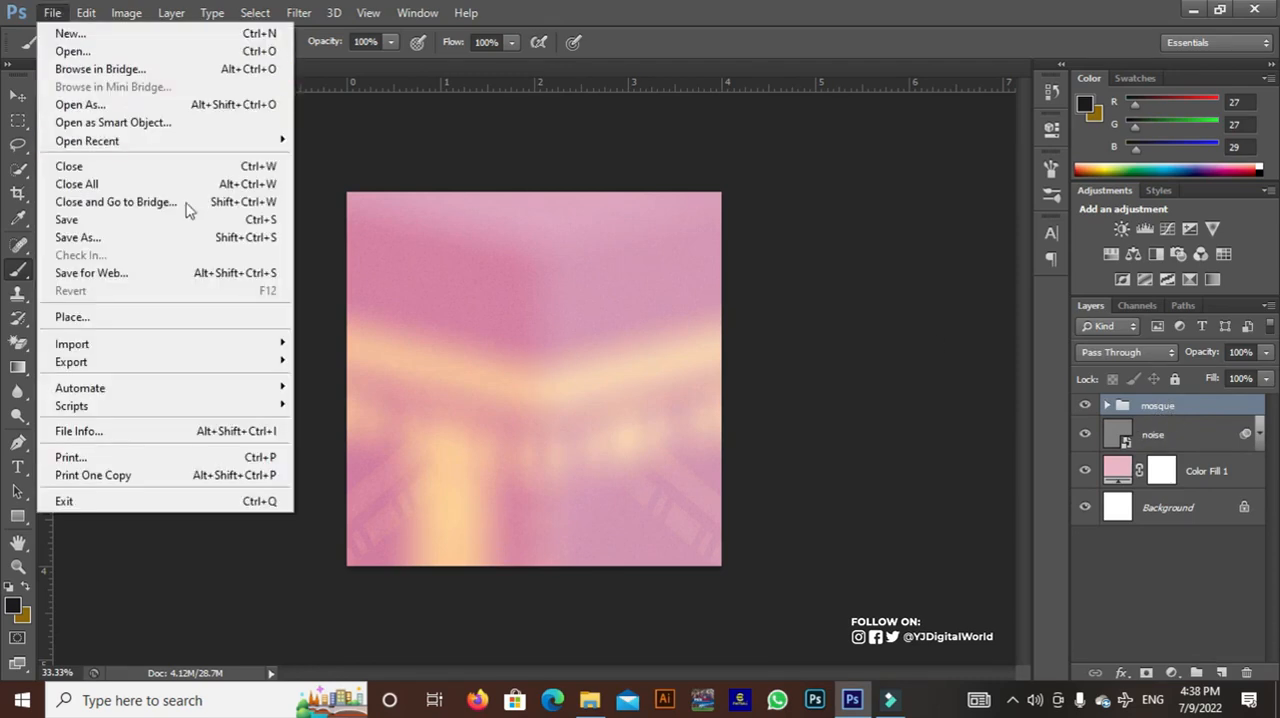
pyautogui.click(265, 318)
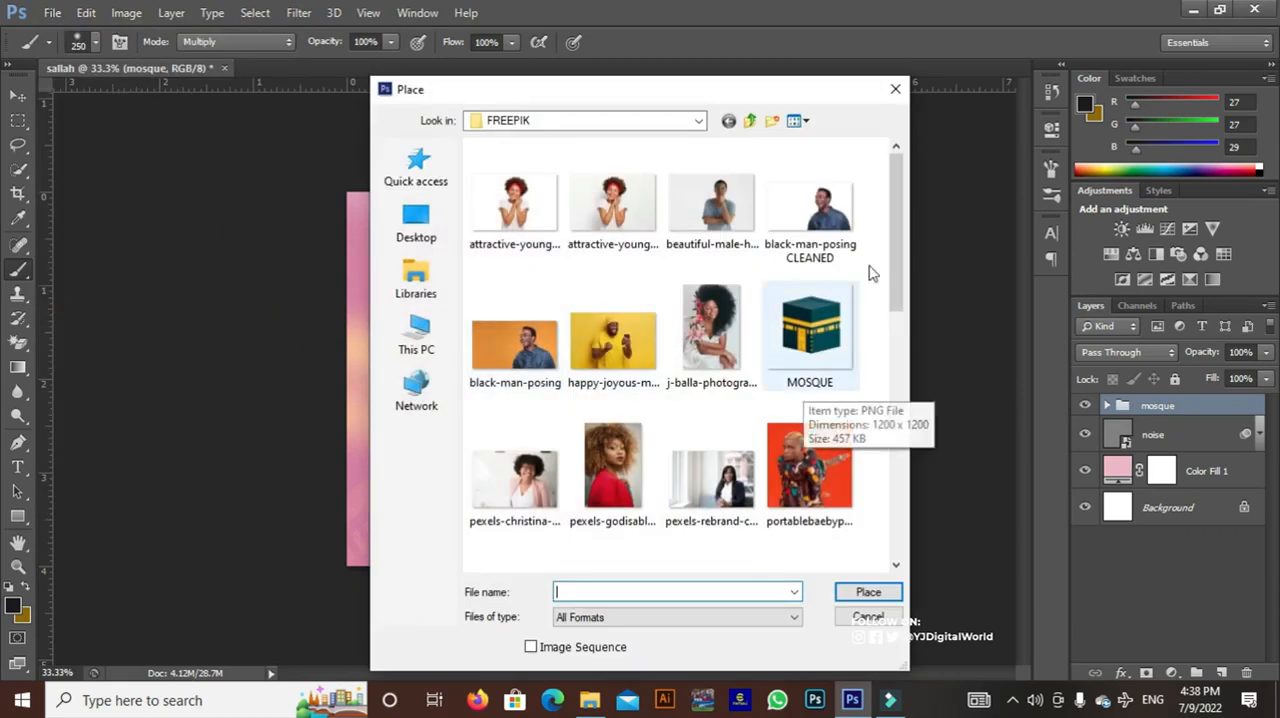
pyautogui.moveTo(898, 257); pyautogui.dragTo(860, 375)
pyautogui.doubleClick(605, 400)
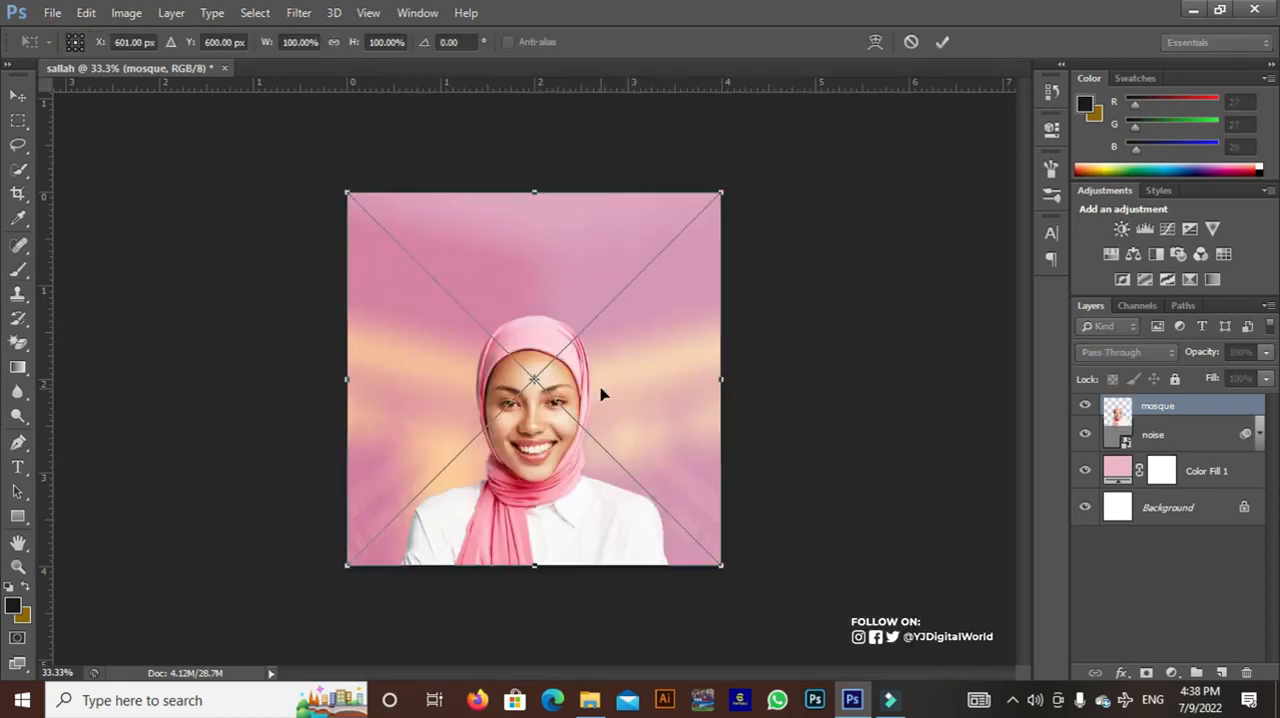
pyautogui.press('Return')
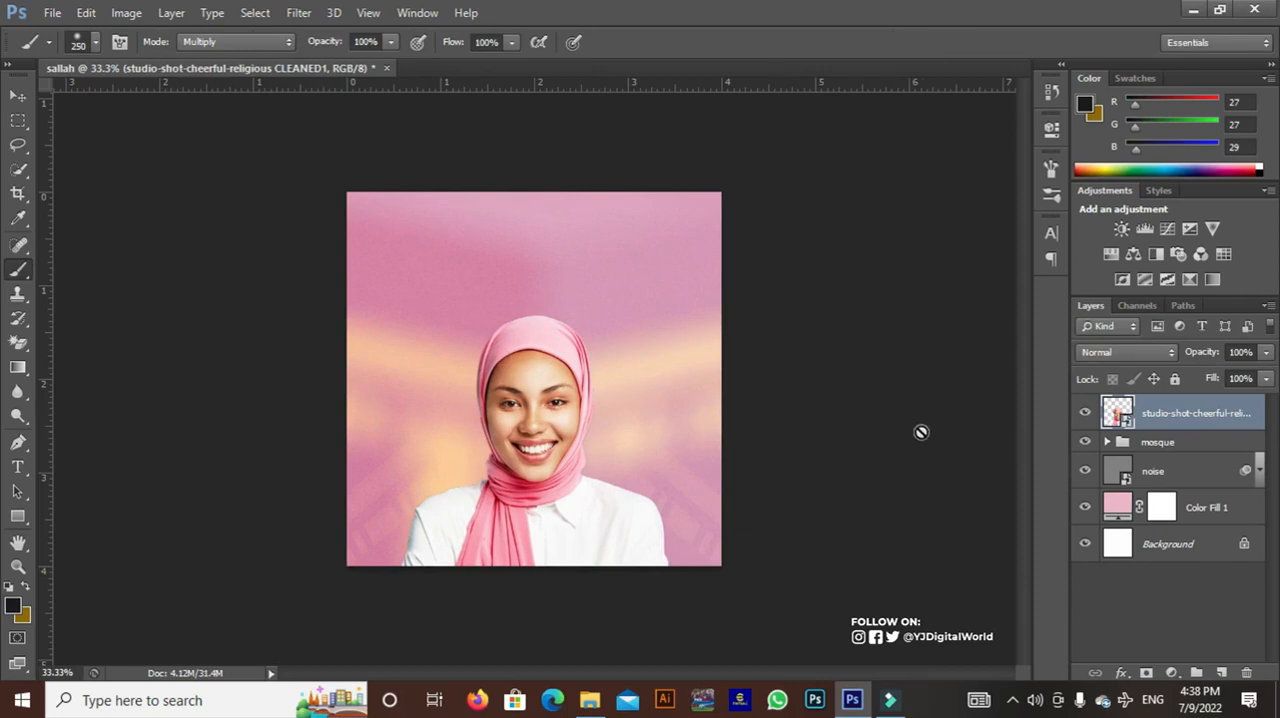
# Duplicate the woman's image layer and rasterize the duplicate
pyautogui.moveTo(1227, 421); pyautogui.dragTo(1223, 671)
pyautogui.rightClick(1196, 420)
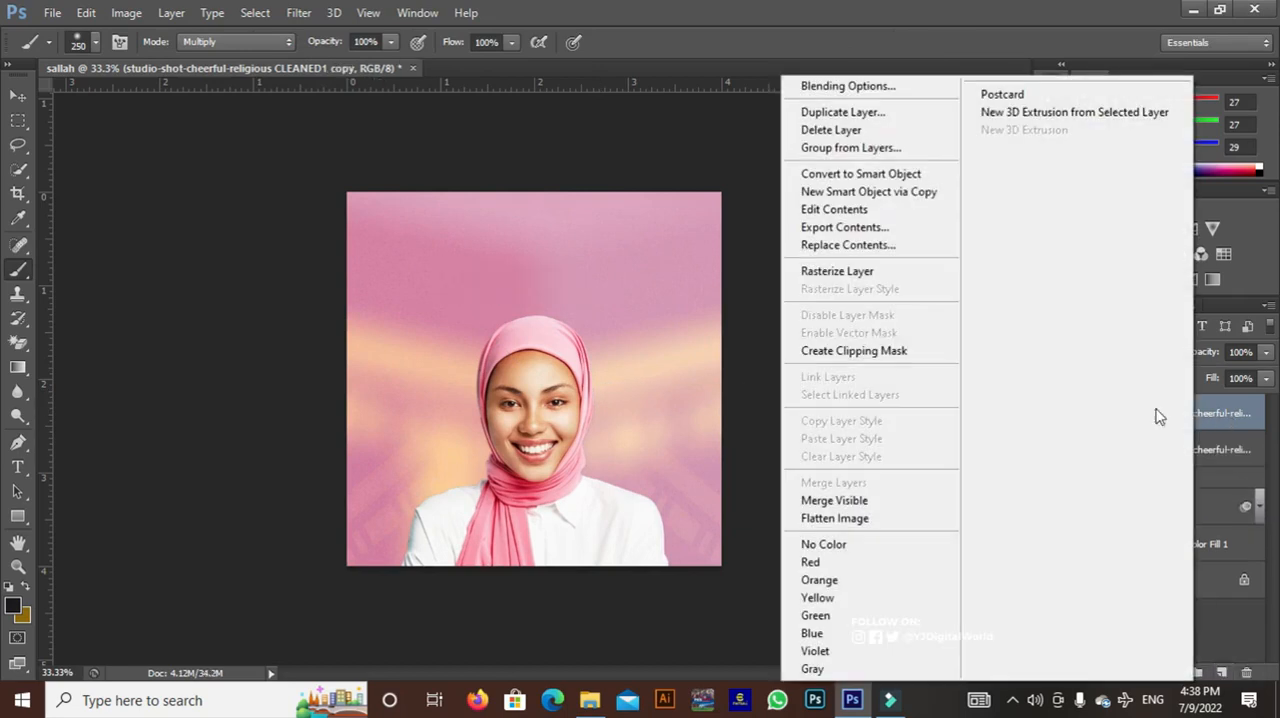
pyautogui.click(891, 274)
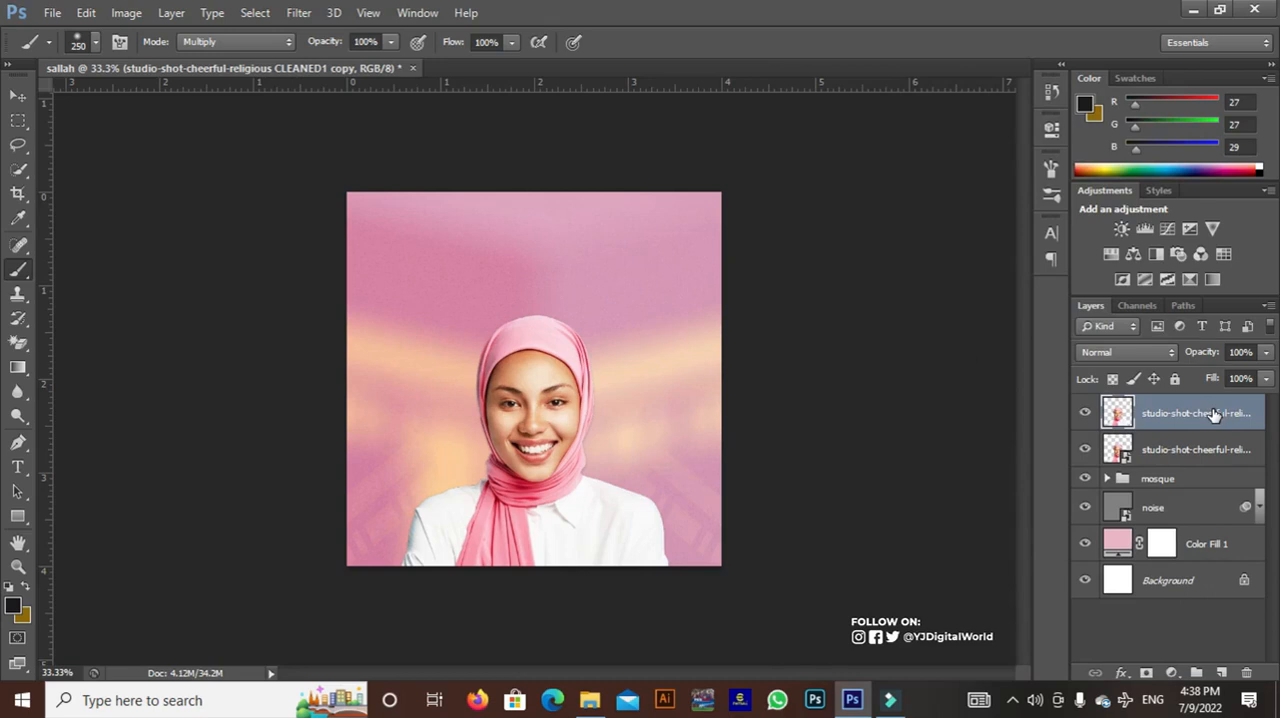
# Duplicate the rasterized woman layer and apply a High Pass filter with a 2.5-pixel radius to the new copy
pyautogui.moveTo(1213, 420); pyautogui.dragTo(1221, 672)
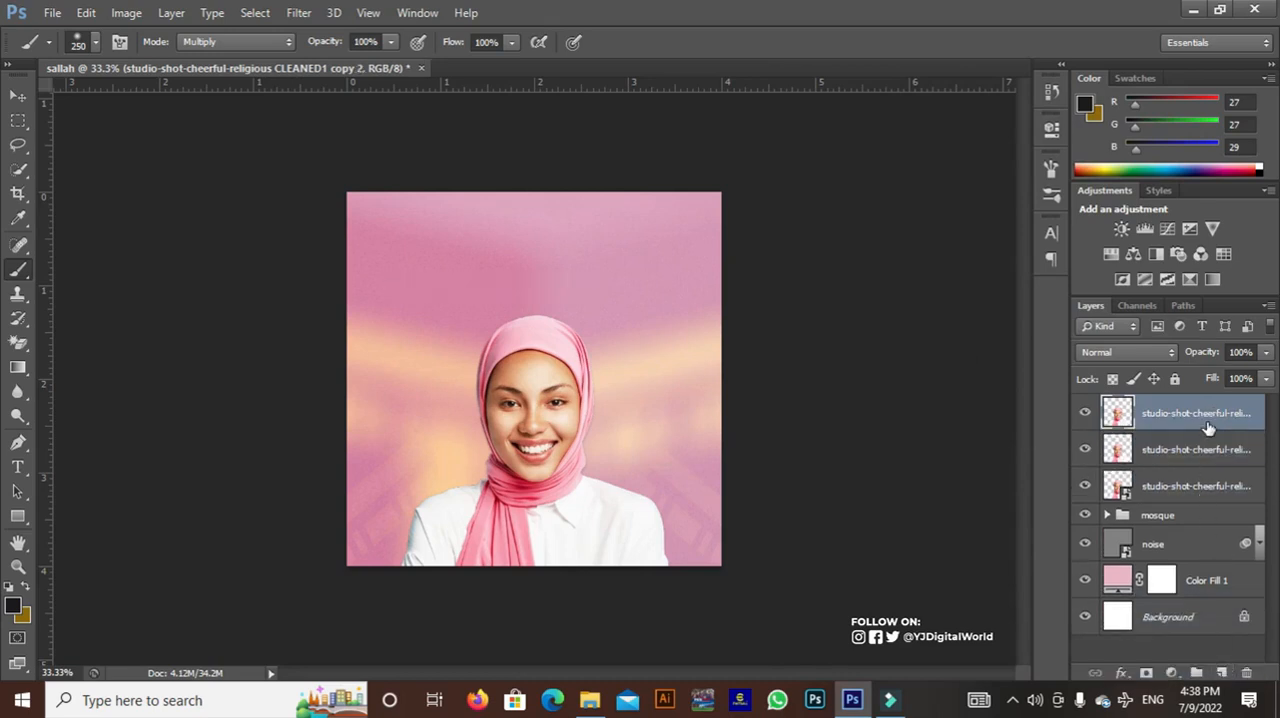
pyautogui.click(298, 12)
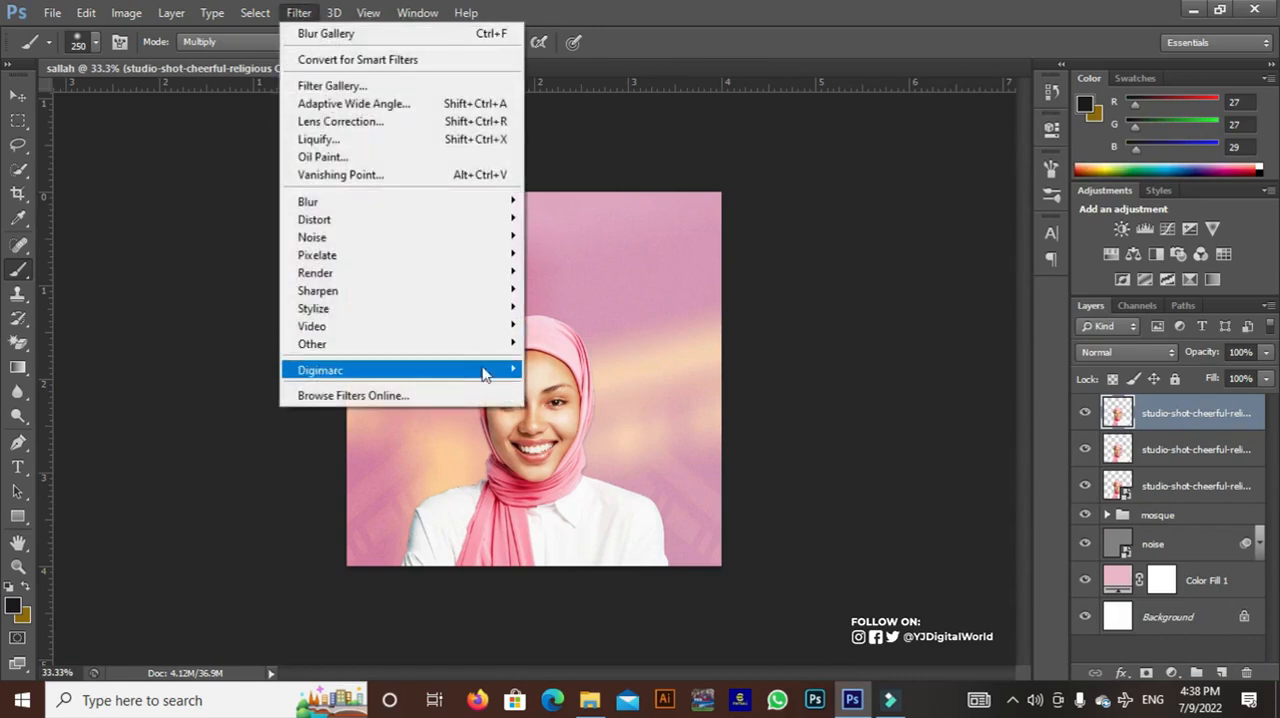
pyautogui.moveTo(500, 344)
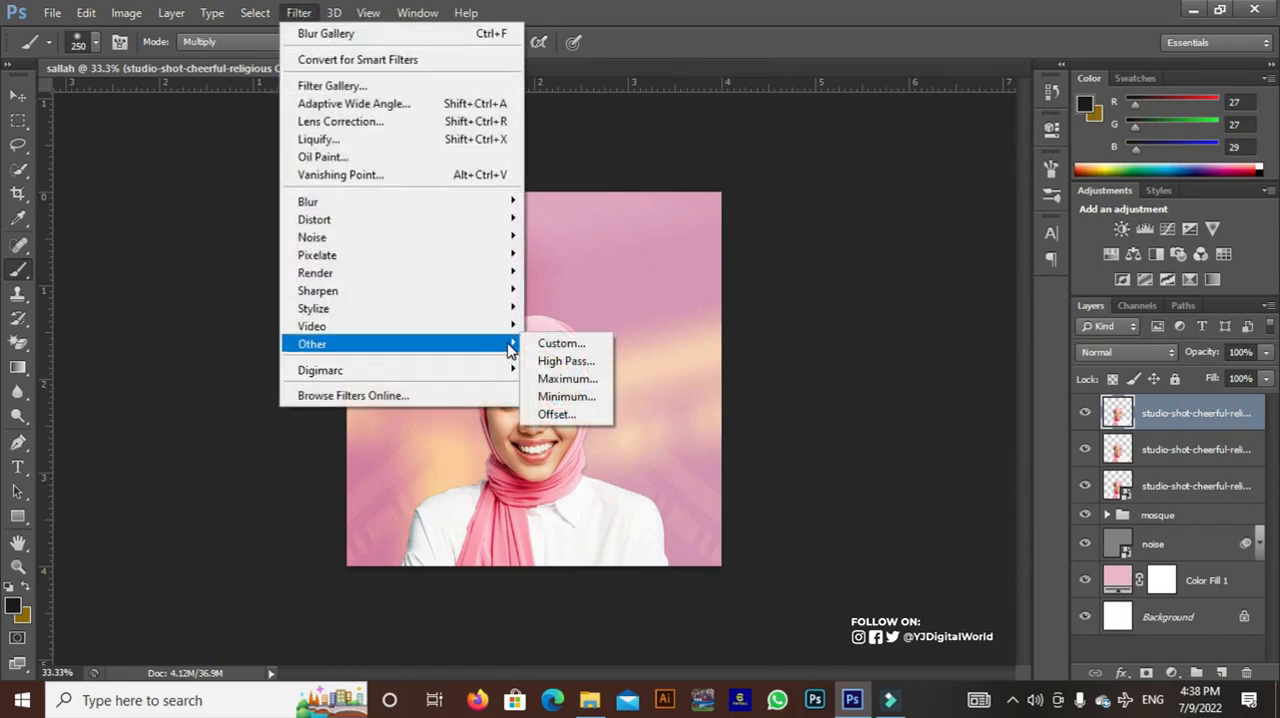
pyautogui.click(566, 362)
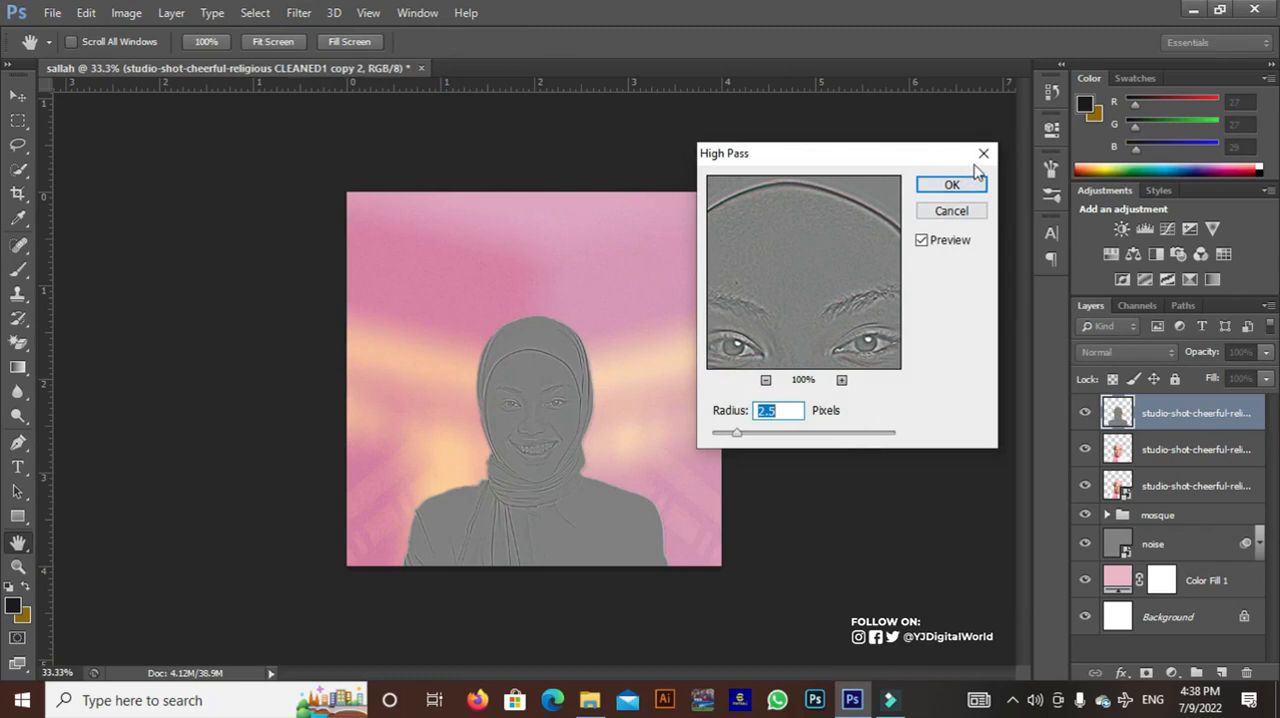
pyautogui.click(952, 184)
# Set the high-pass copy of the woman to Hard Light blend mode
pyautogui.press('b')
pyautogui.click(1127, 352)
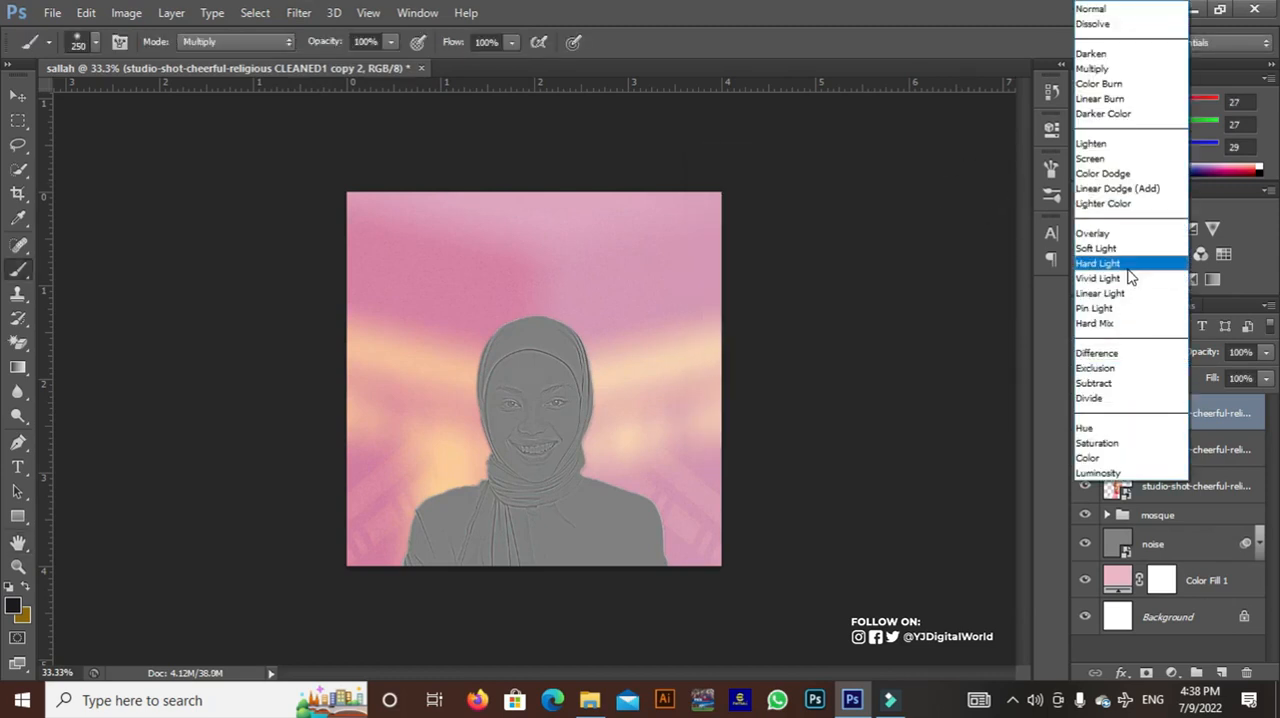
pyautogui.click(1098, 263)
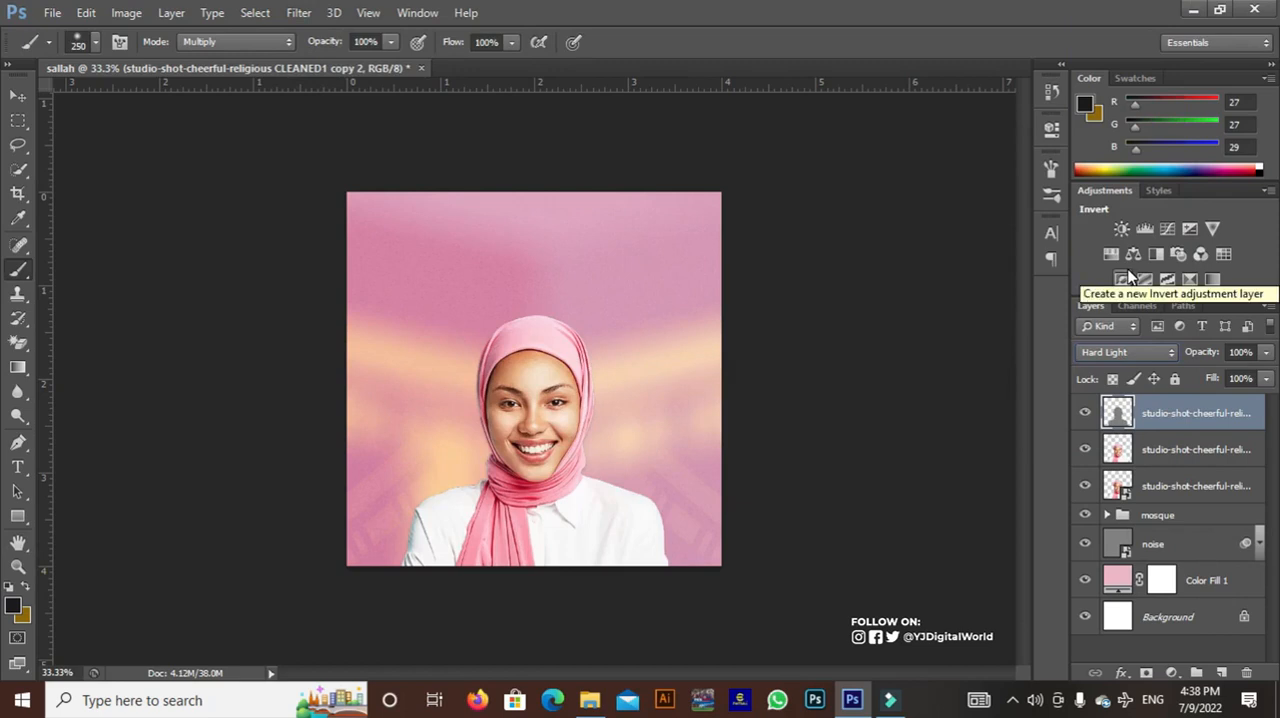
pyautogui.hotkey('ctrl', '+')
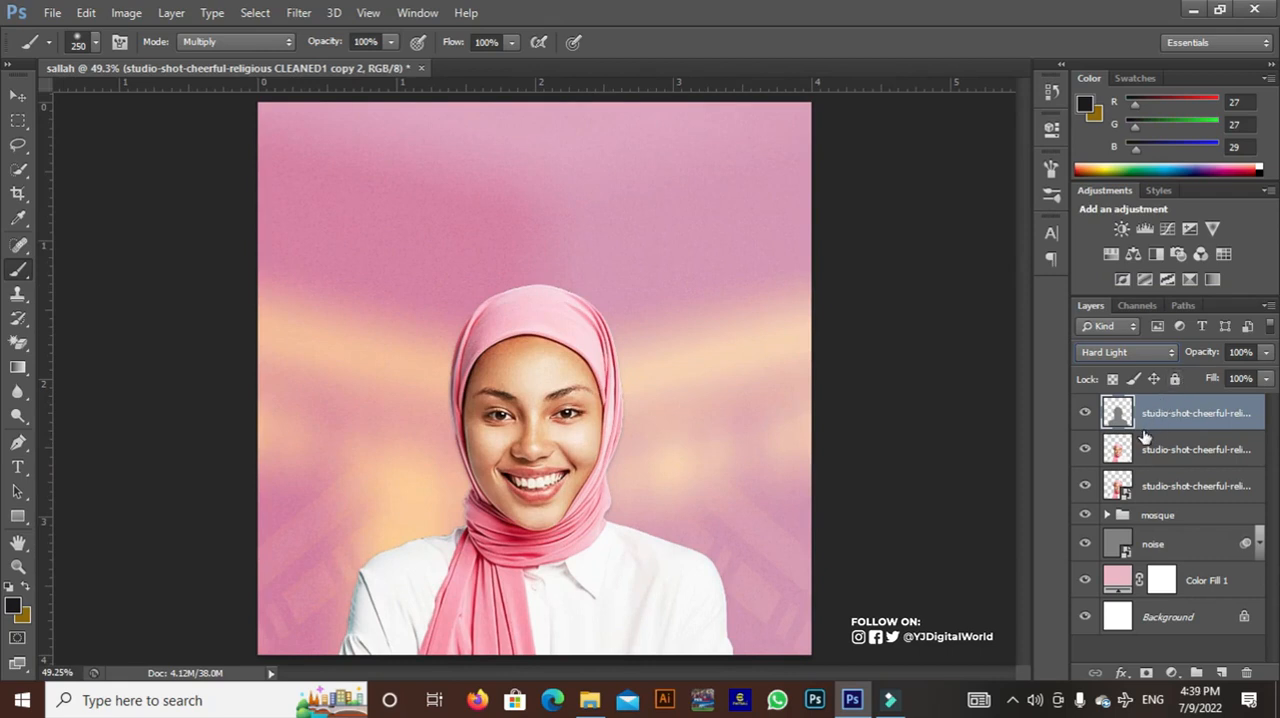
# Add a Curves adjustment clipped to the high-pass layer, with points at input 80, output 81 and input 169, output 160
pyautogui.click(1172, 673)
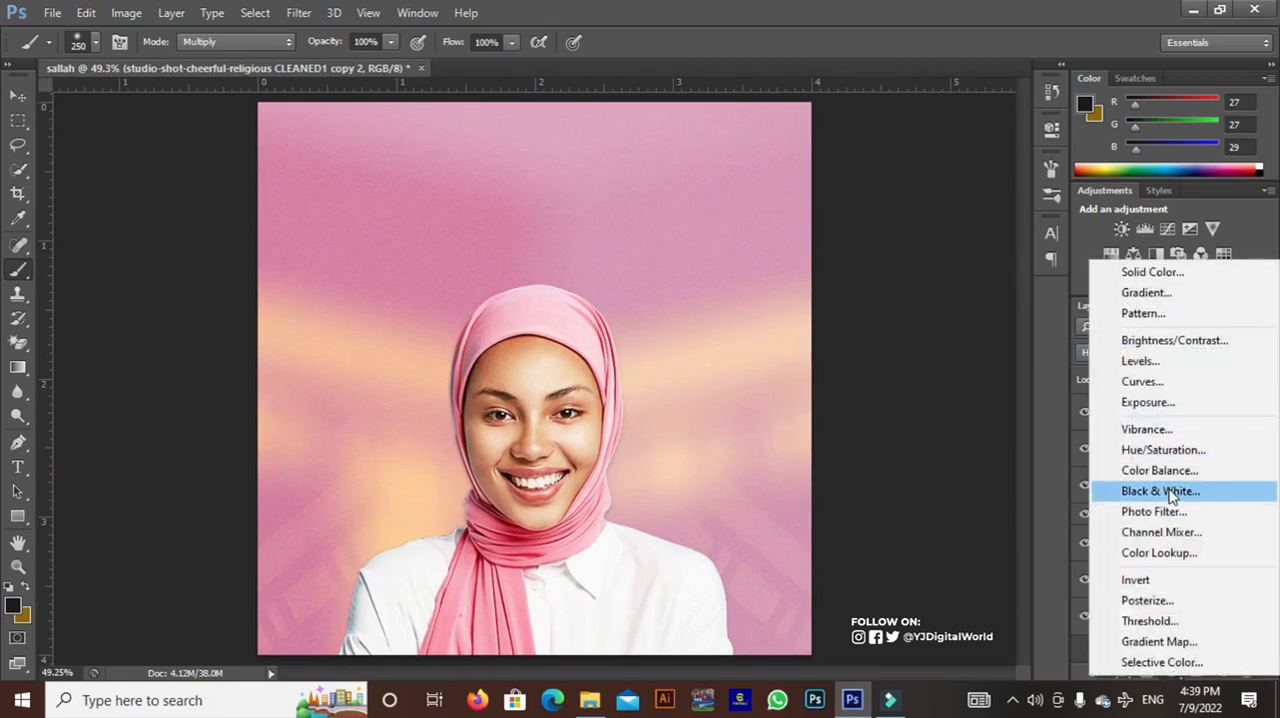
pyautogui.click(1170, 383)
pyautogui.moveTo(1030, 303); pyautogui.dragTo(1026, 337)
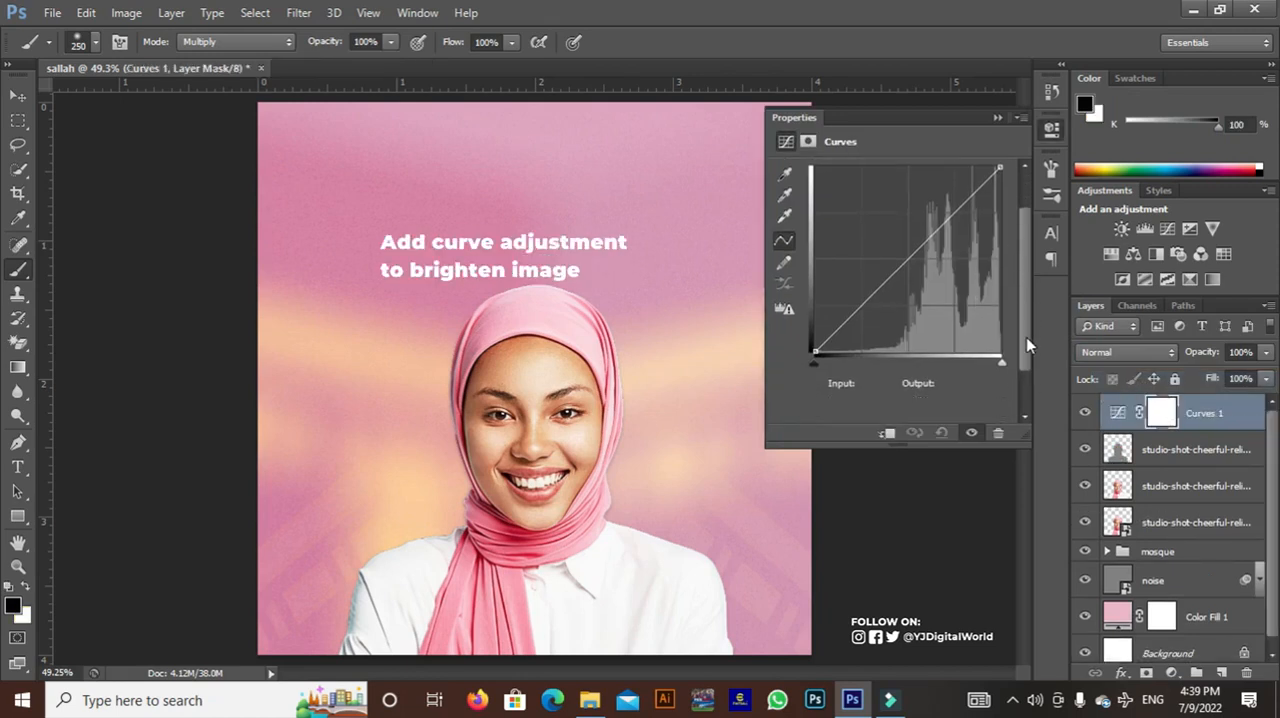
pyautogui.click(879, 285)
pyautogui.moveTo(879, 285); pyautogui.dragTo(873, 292)
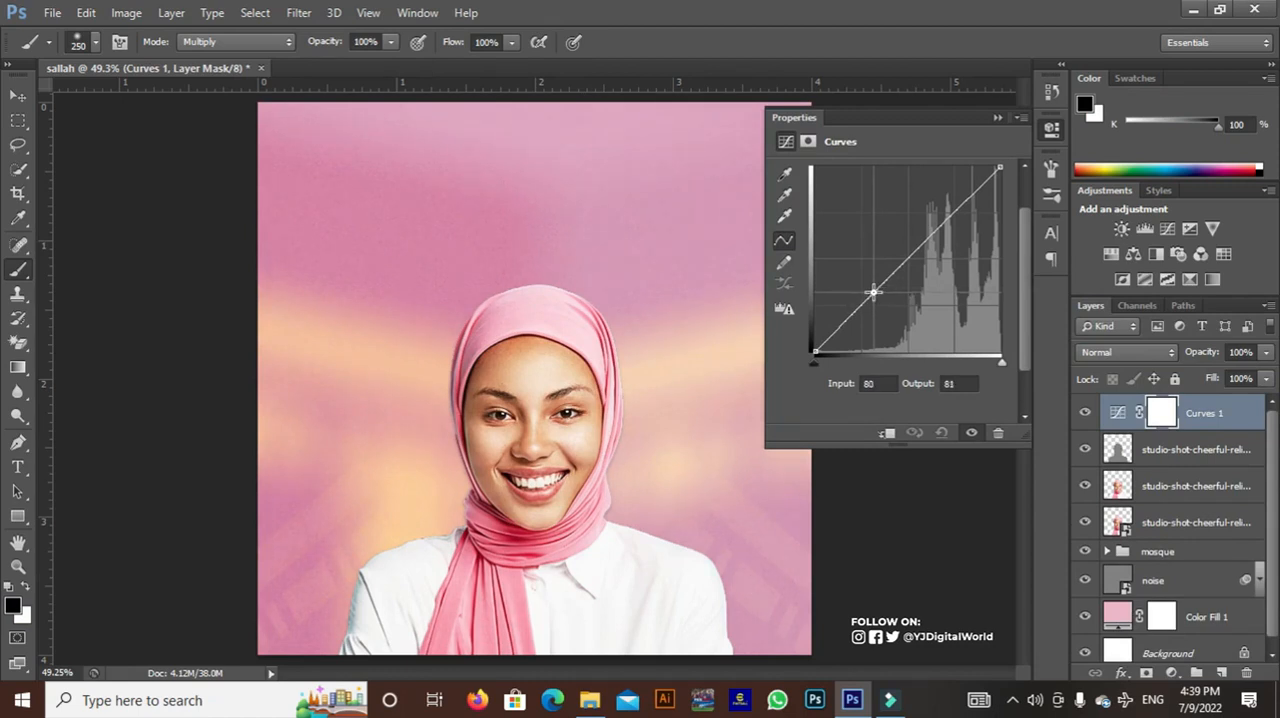
pyautogui.click(944, 222)
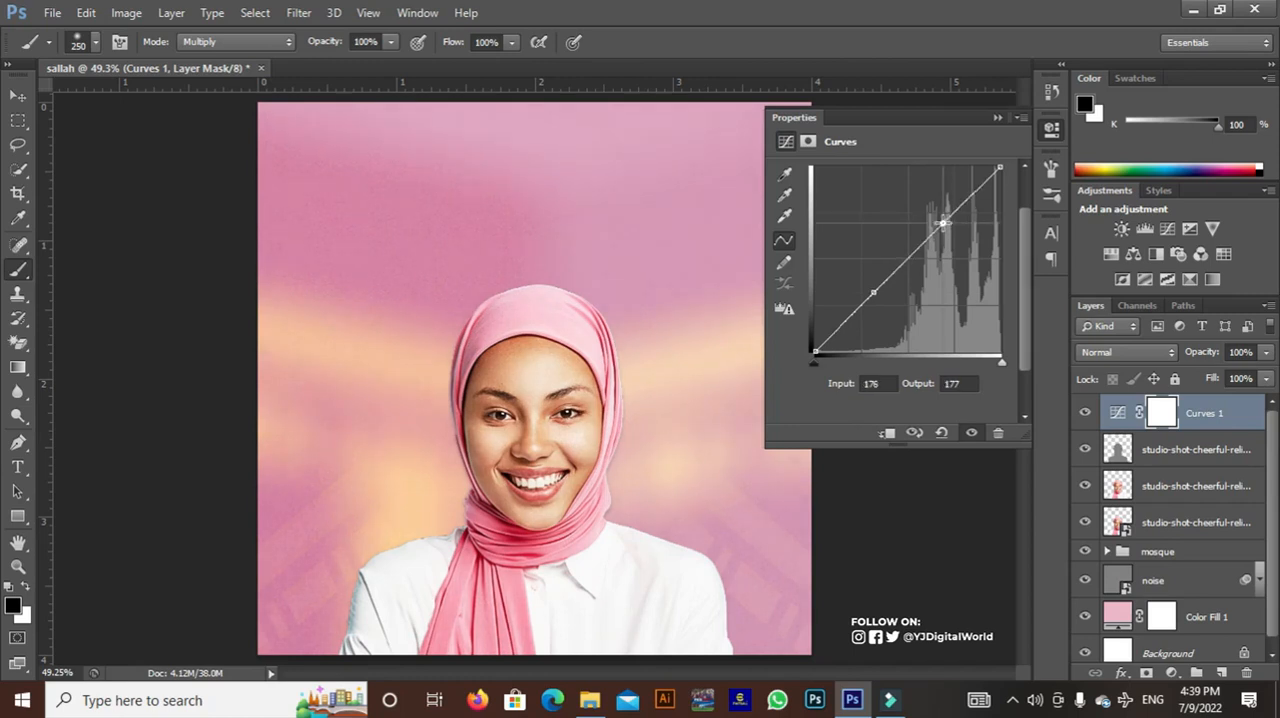
pyautogui.moveTo(944, 222); pyautogui.dragTo(938, 236)
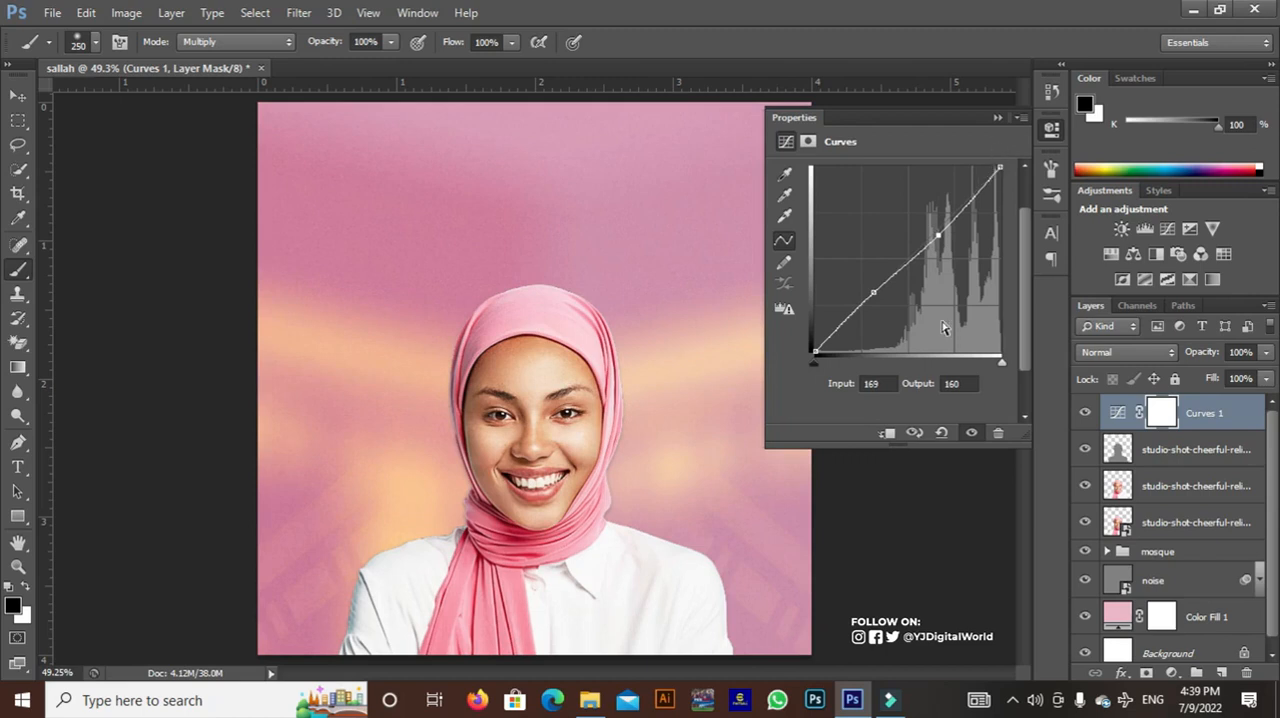
pyautogui.click(887, 433)
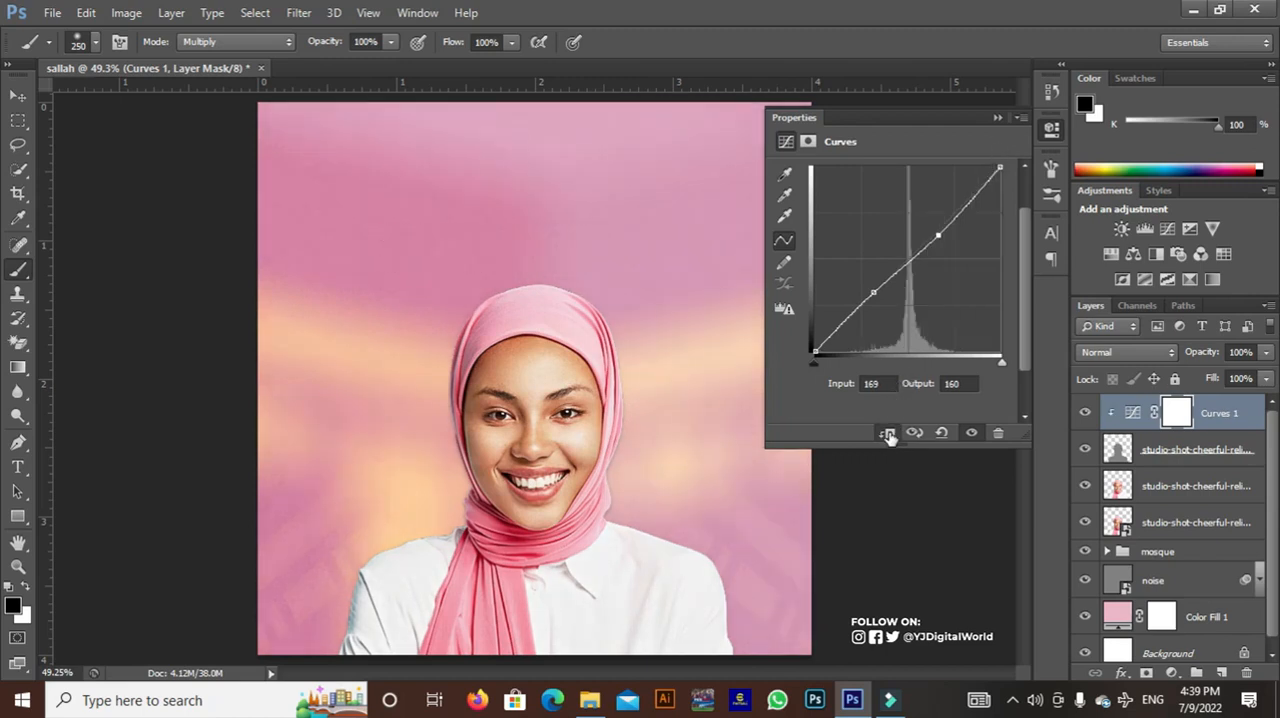
pyautogui.click(995, 121)
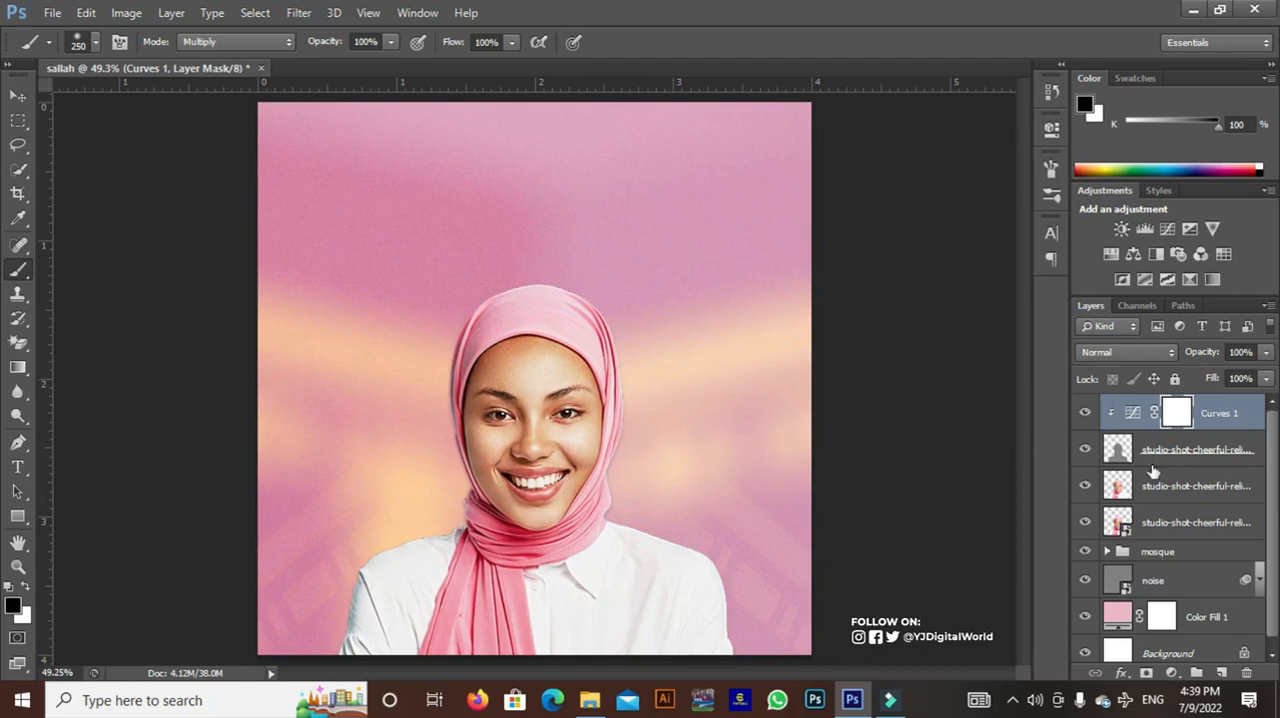
# Add a Selective Color adjustment clipped to the woman's high-pass layer and set Cyan to -44% for Reds
pyautogui.click(1172, 674)
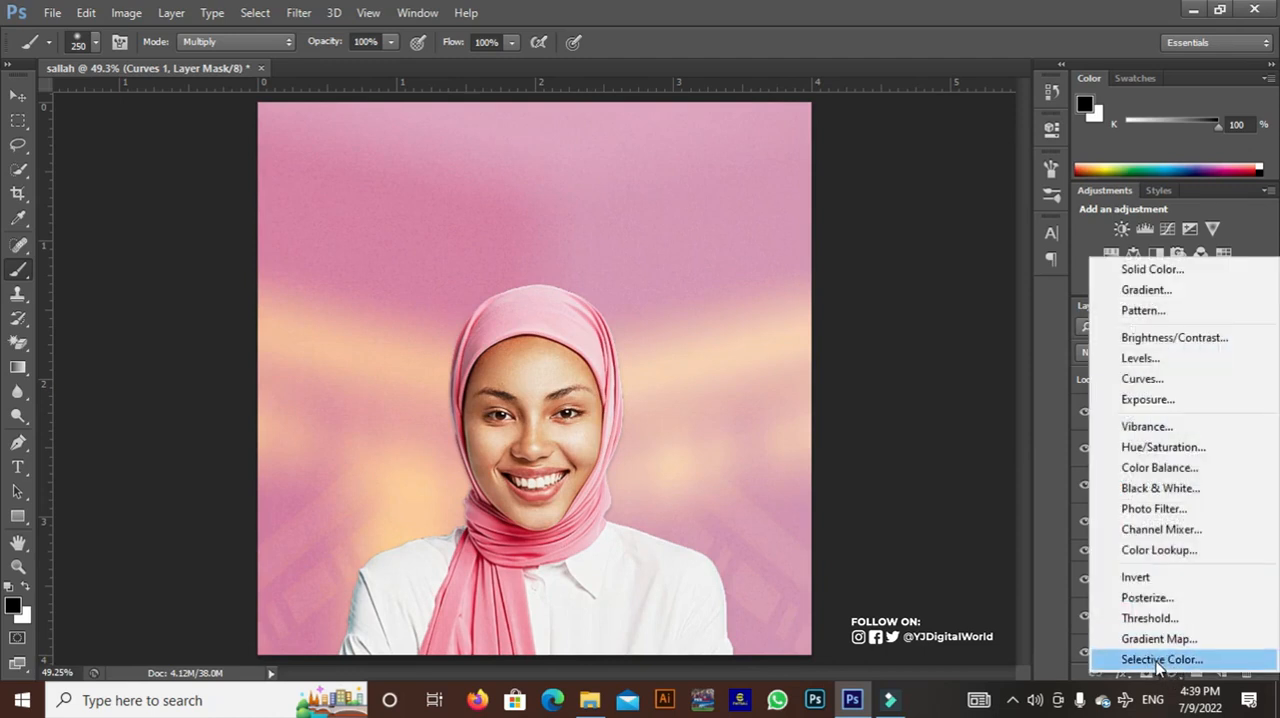
pyautogui.click(1160, 659)
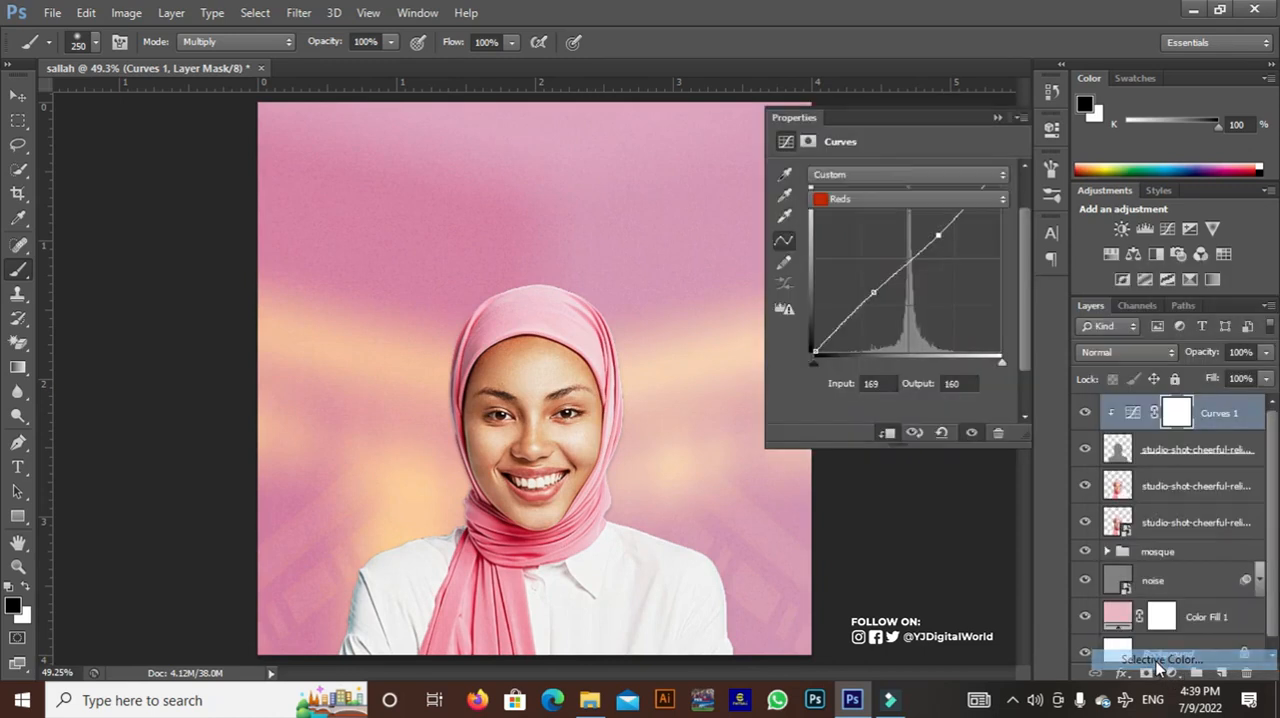
pyautogui.click(887, 433)
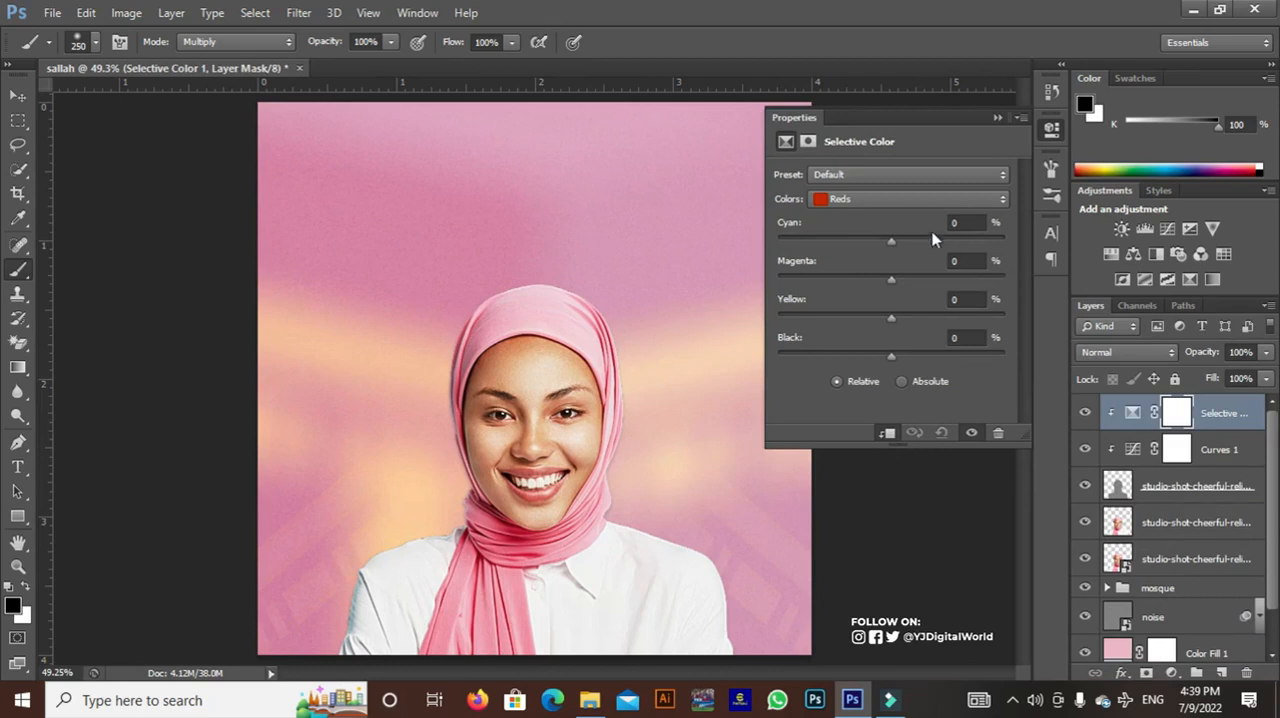
pyautogui.click(926, 199)
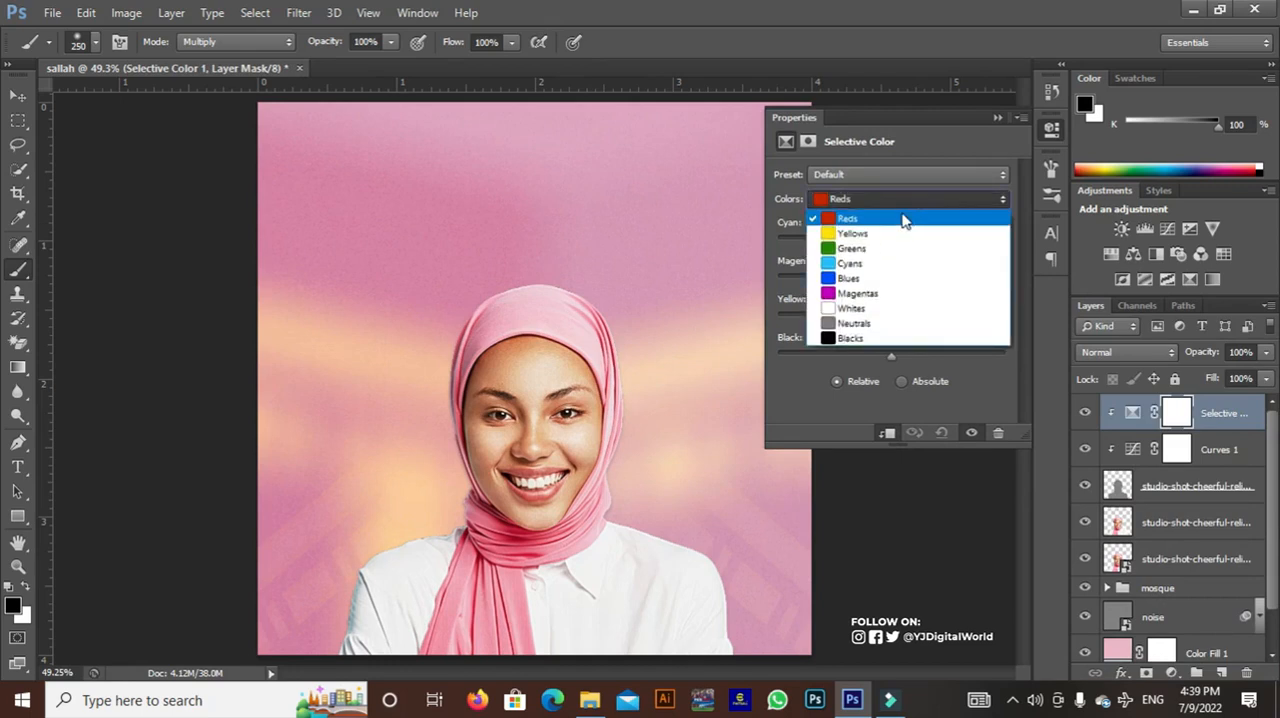
pyautogui.click(901, 216)
pyautogui.moveTo(872, 247); pyautogui.dragTo(843, 241)
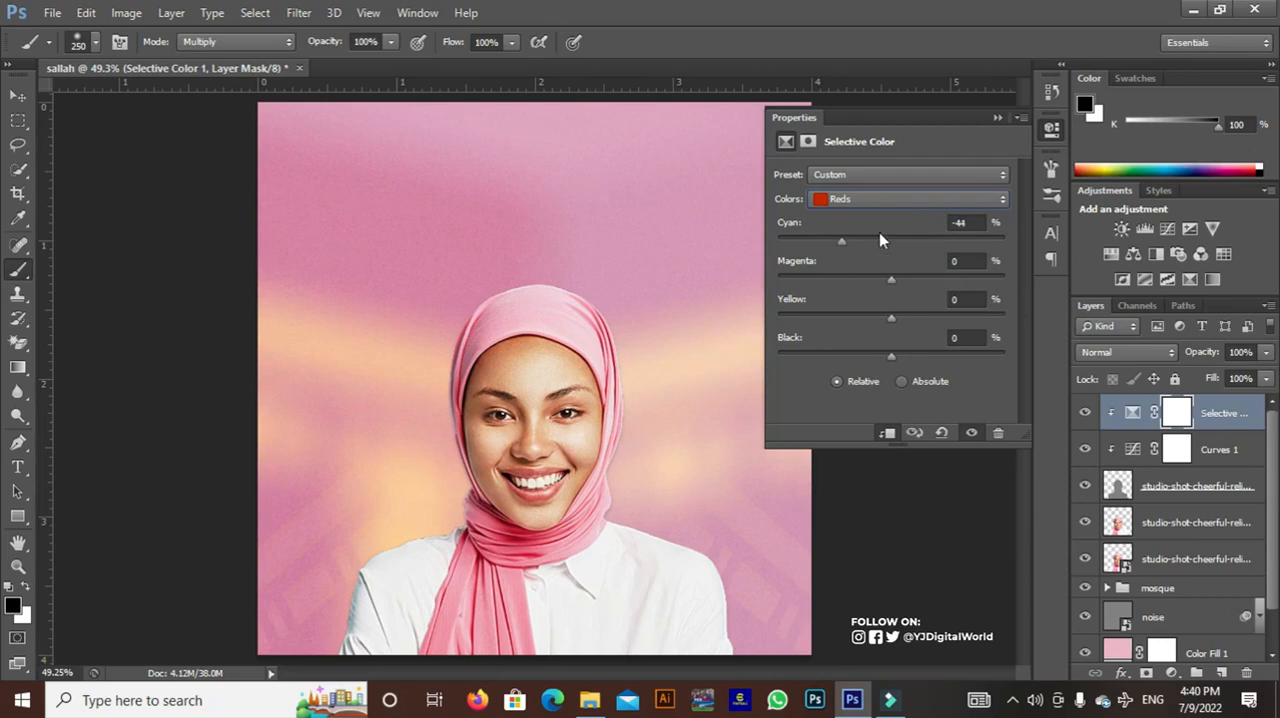
# Slightly raise the Magenta amount for Magentas in the Selective Color adjustment
pyautogui.click(921, 205)
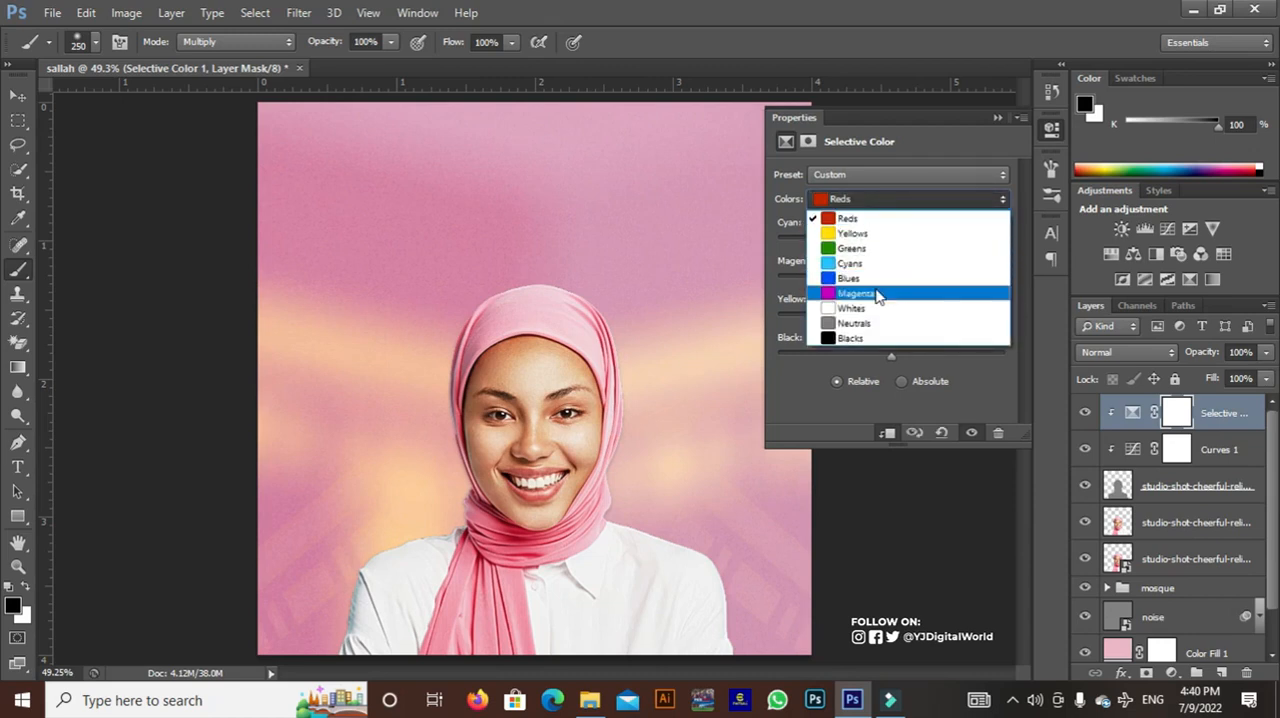
pyautogui.click(880, 293)
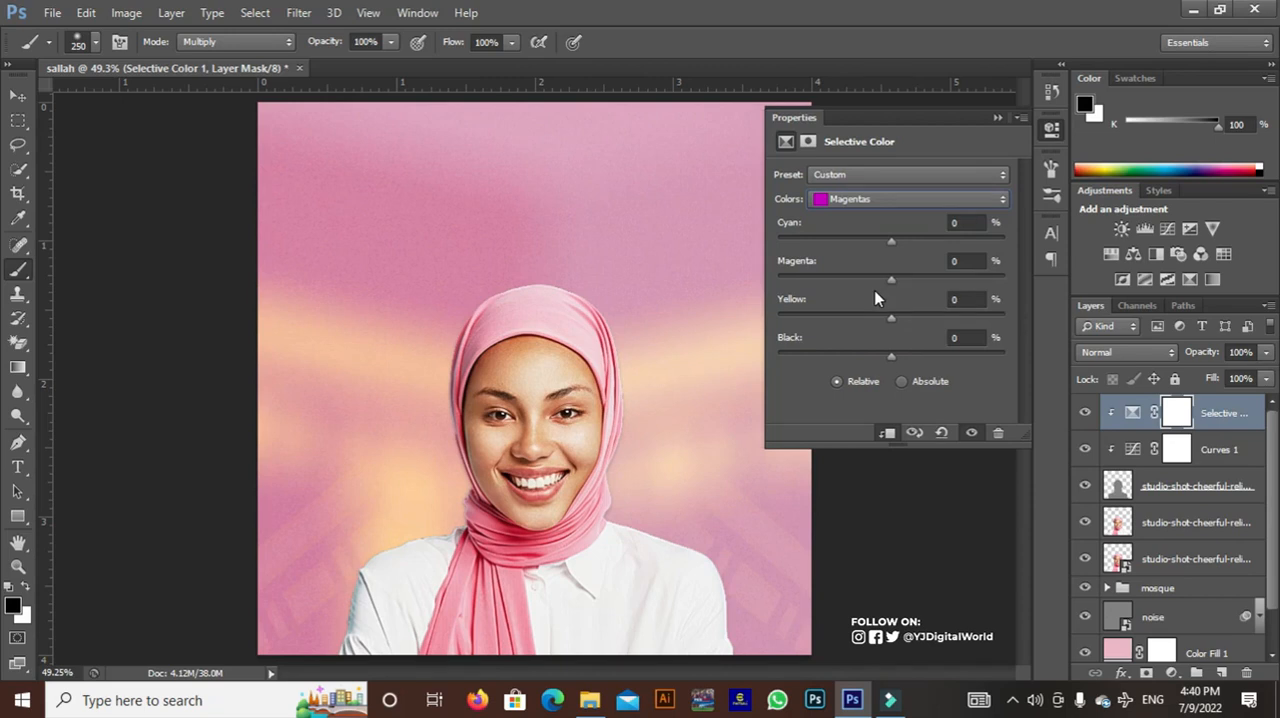
pyautogui.moveTo(895, 280); pyautogui.dragTo(899, 280)
pyautogui.click(997, 119)
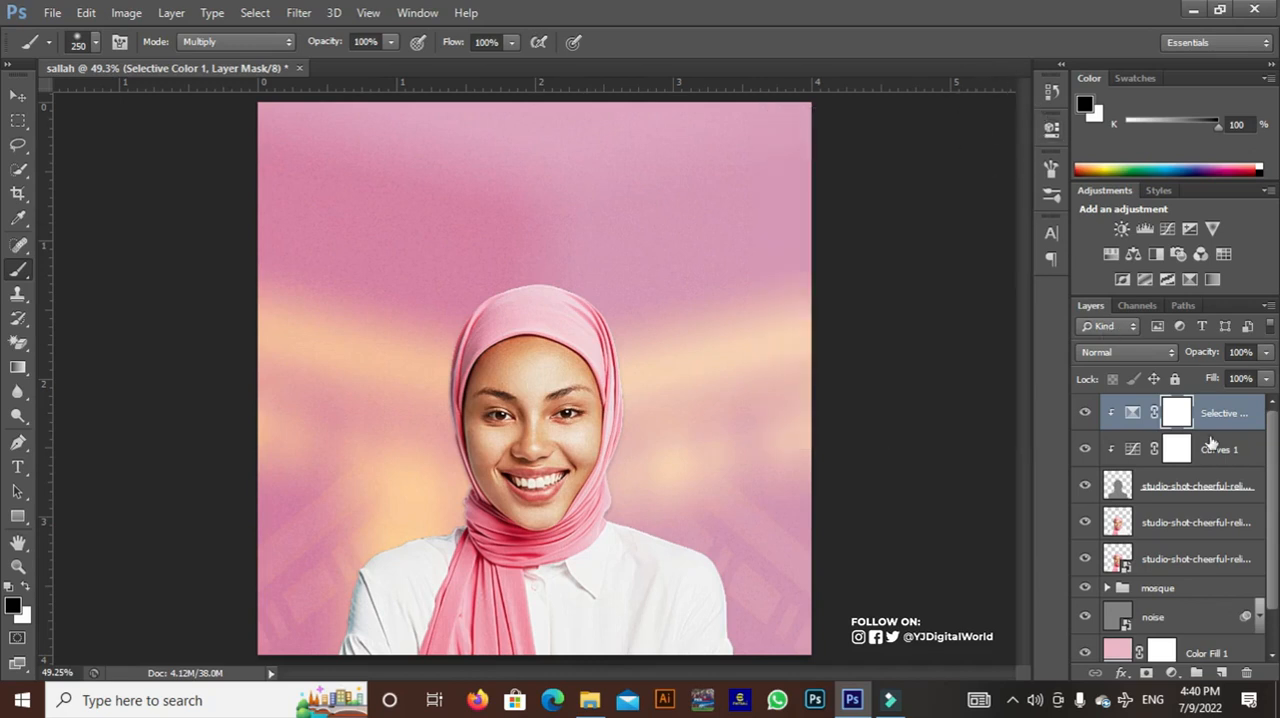
# Group all the woman's layers together with their clipped Curves and Selective Color adjustments, and rename the group "lady"
pyautogui.keyDown('shift'); pyautogui.click(1193, 560); pyautogui.keyUp('shift')
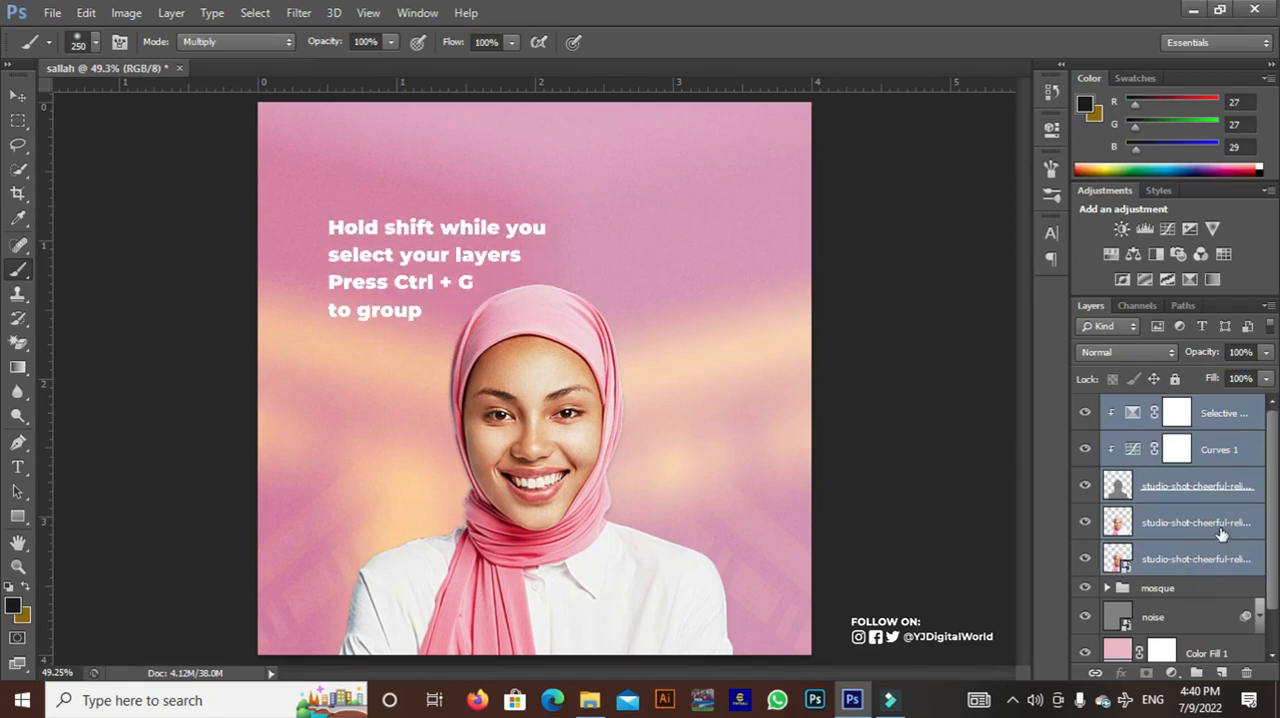
pyautogui.moveTo(1219, 530); pyautogui.dragTo(1200, 677)
pyautogui.doubleClick(1160, 406)
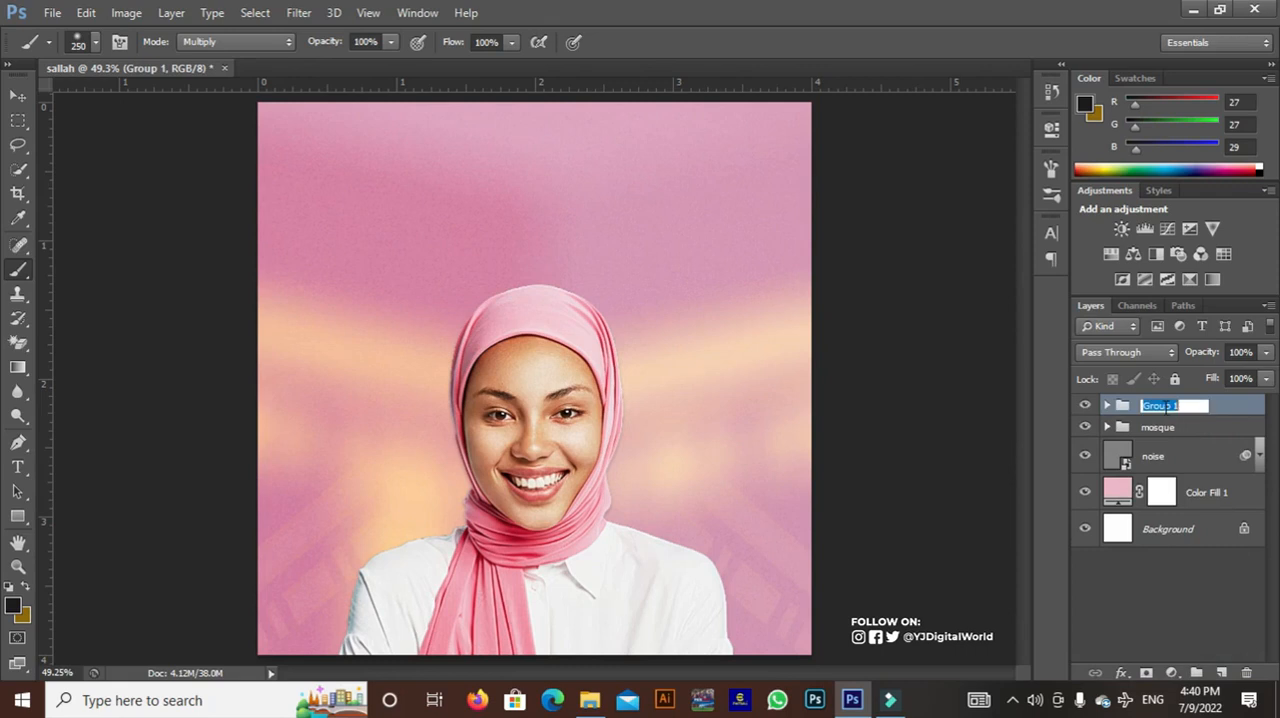
pyautogui.press('BackSpace')
pyautogui.write('lady')
pyautogui.press('Return')
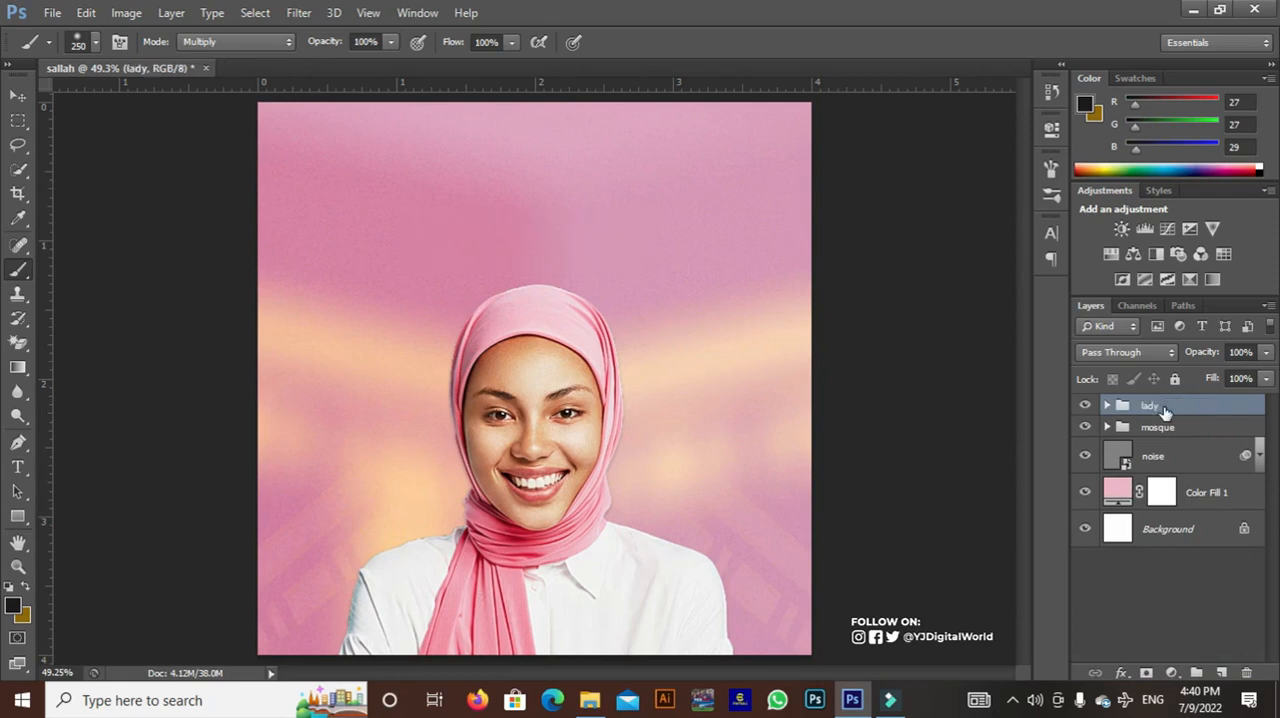
# Add a Selective Color adjustment above the lady group and set Cyan to -63% for Reds
pyautogui.click(1172, 672)
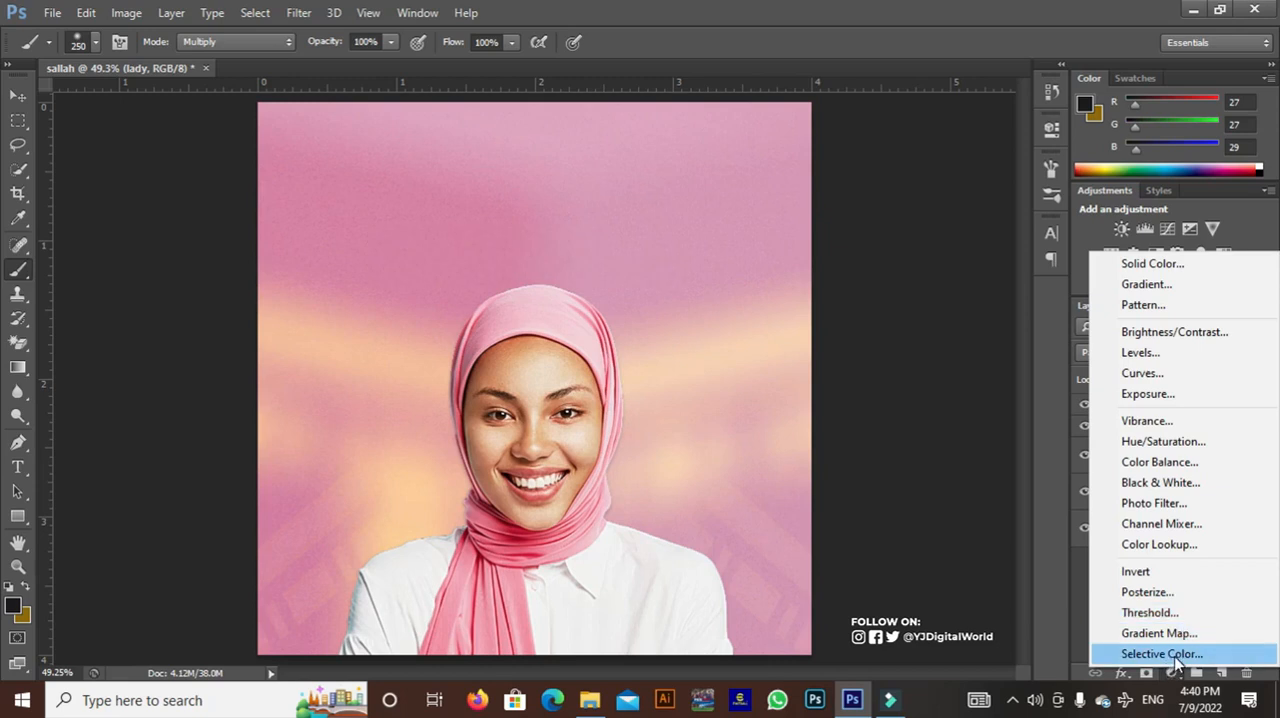
pyautogui.click(1163, 655)
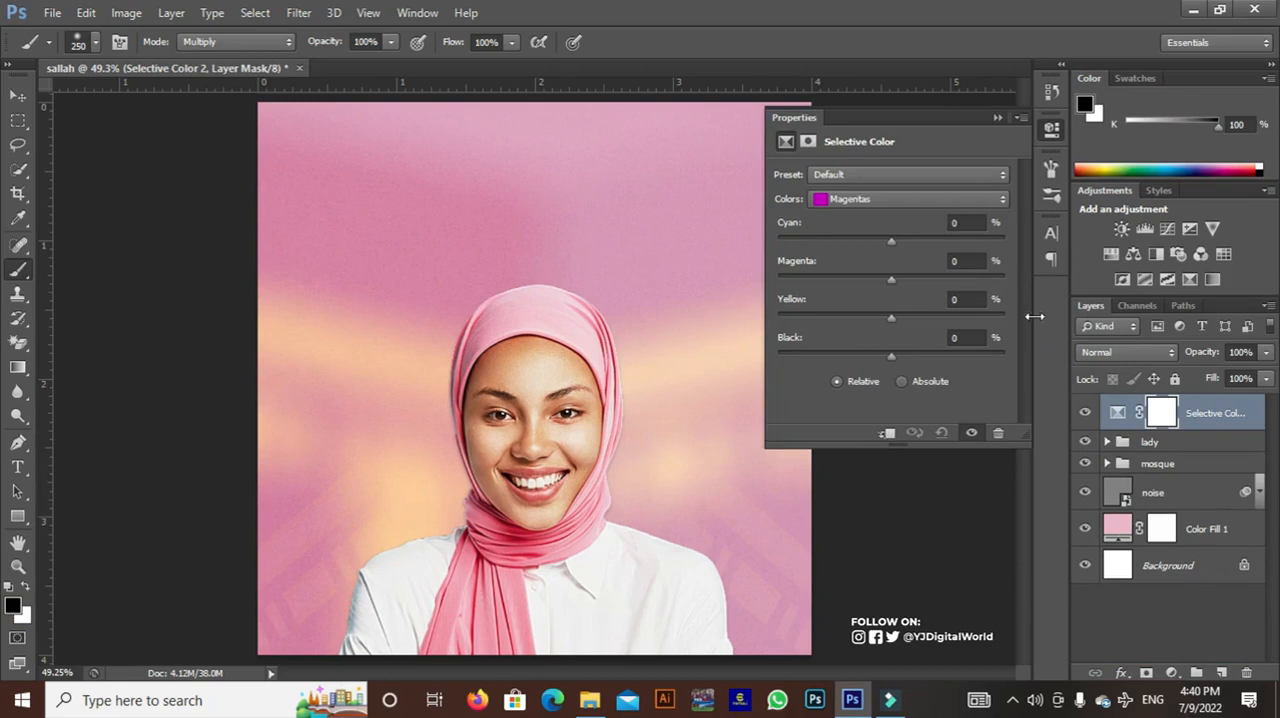
pyautogui.click(953, 202)
pyautogui.click(931, 220)
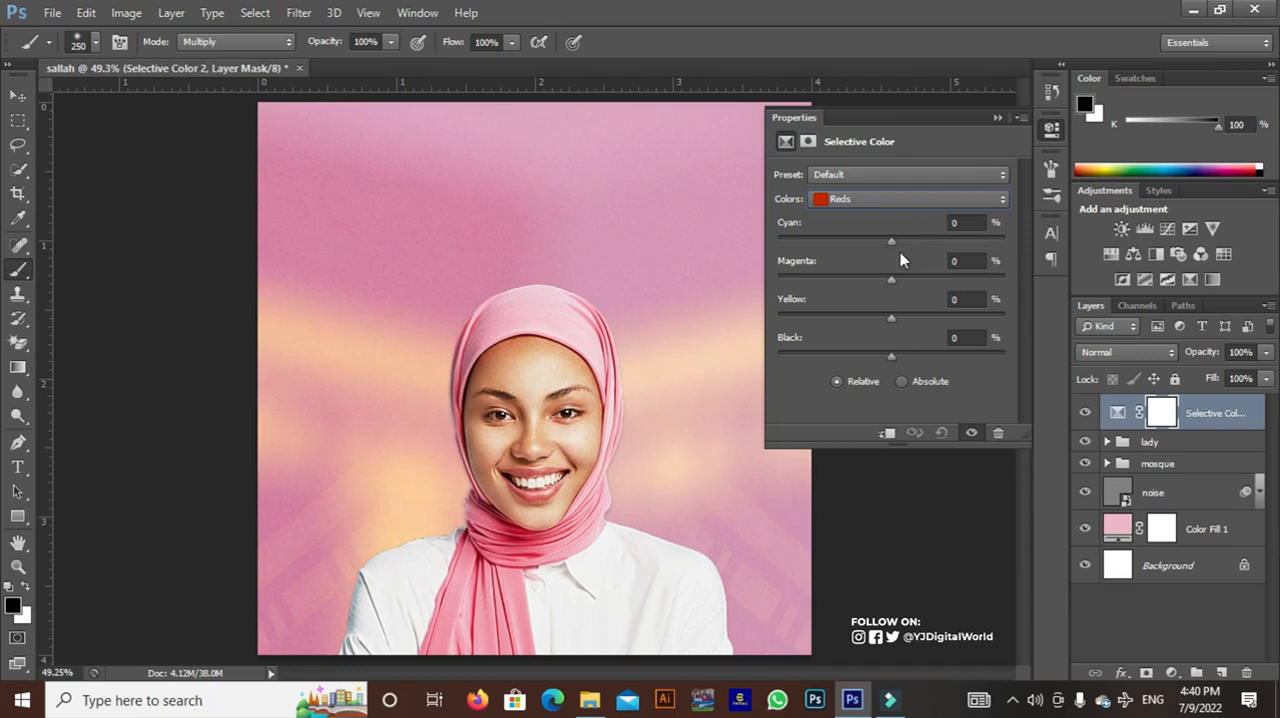
pyautogui.moveTo(909, 240); pyautogui.dragTo(820, 241)
# Raise the Magenta amount for Magentas beyond +55% in the top Selective Color adjustment and collapse its settings
pyautogui.click(945, 177)
pyautogui.click(948, 183)
pyautogui.click(940, 194)
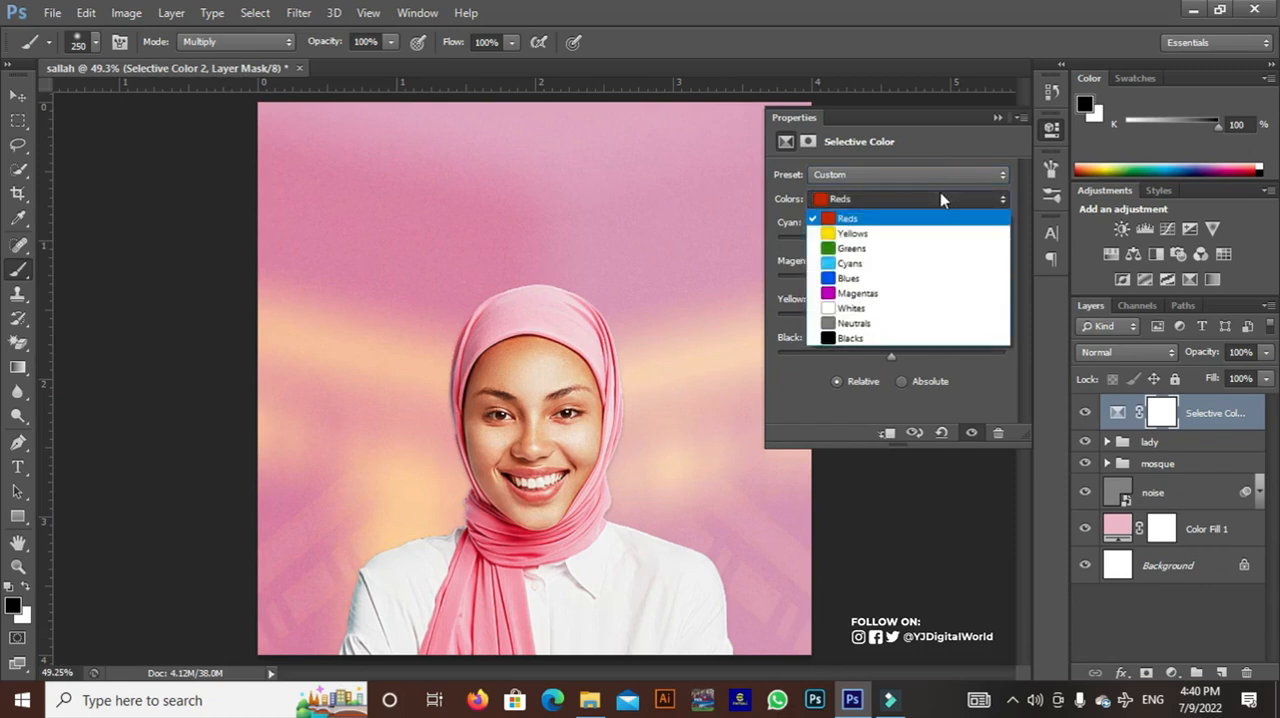
pyautogui.click(858, 293)
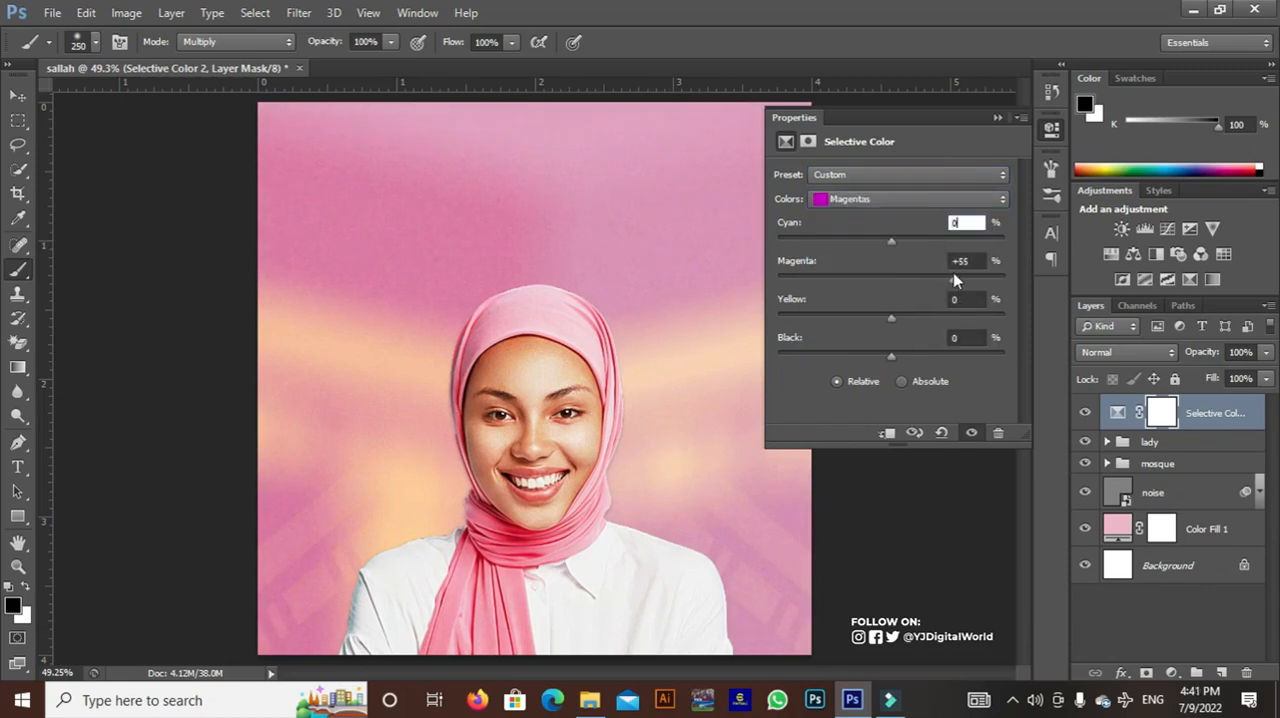
pyautogui.moveTo(957, 280); pyautogui.dragTo(966, 280)
pyautogui.moveTo(971, 273); pyautogui.dragTo(980, 274)
pyautogui.click(998, 118)
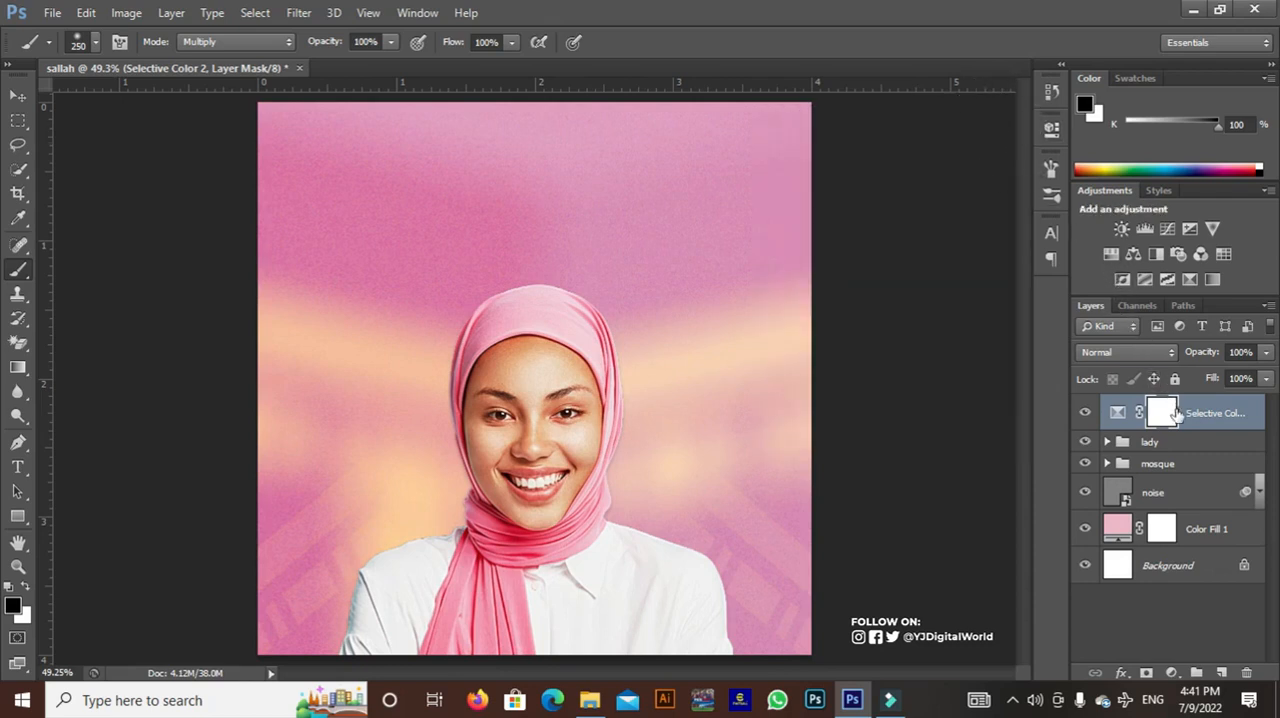
# Add a vertical guide at 5% of the canvas width
pyautogui.click(368, 12)
pyautogui.click(490, 385)
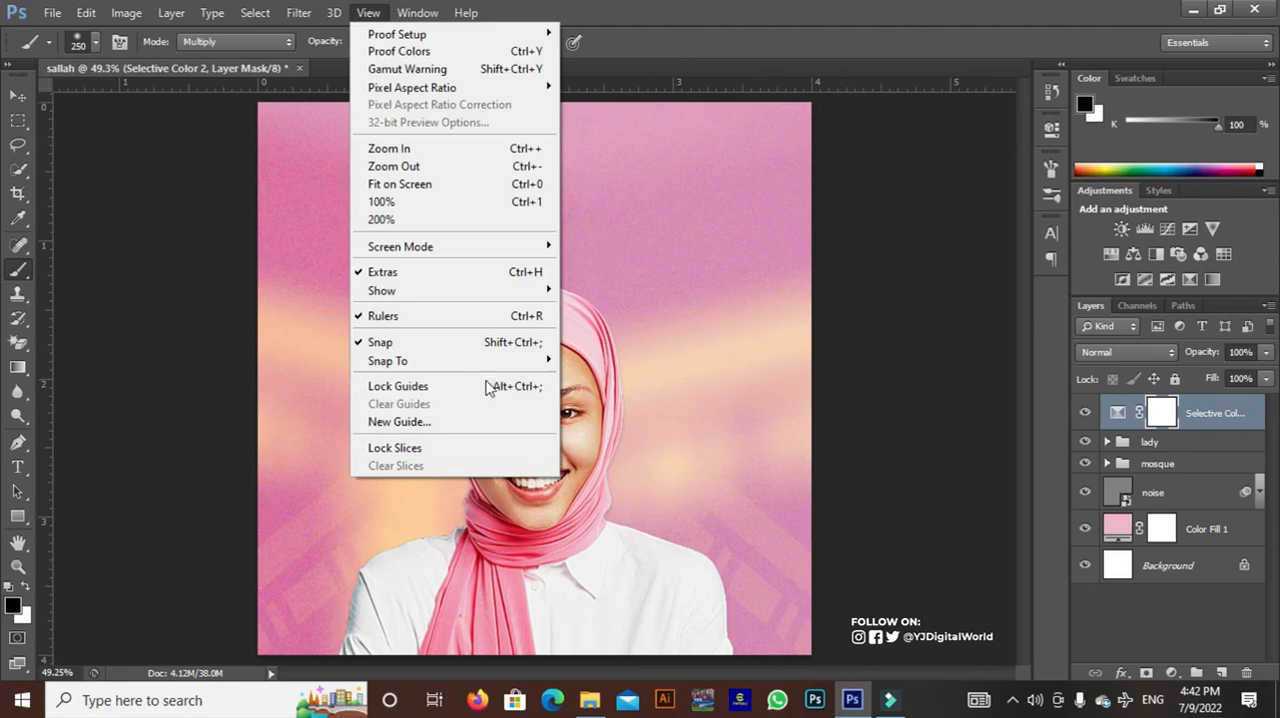
pyautogui.click(438, 423)
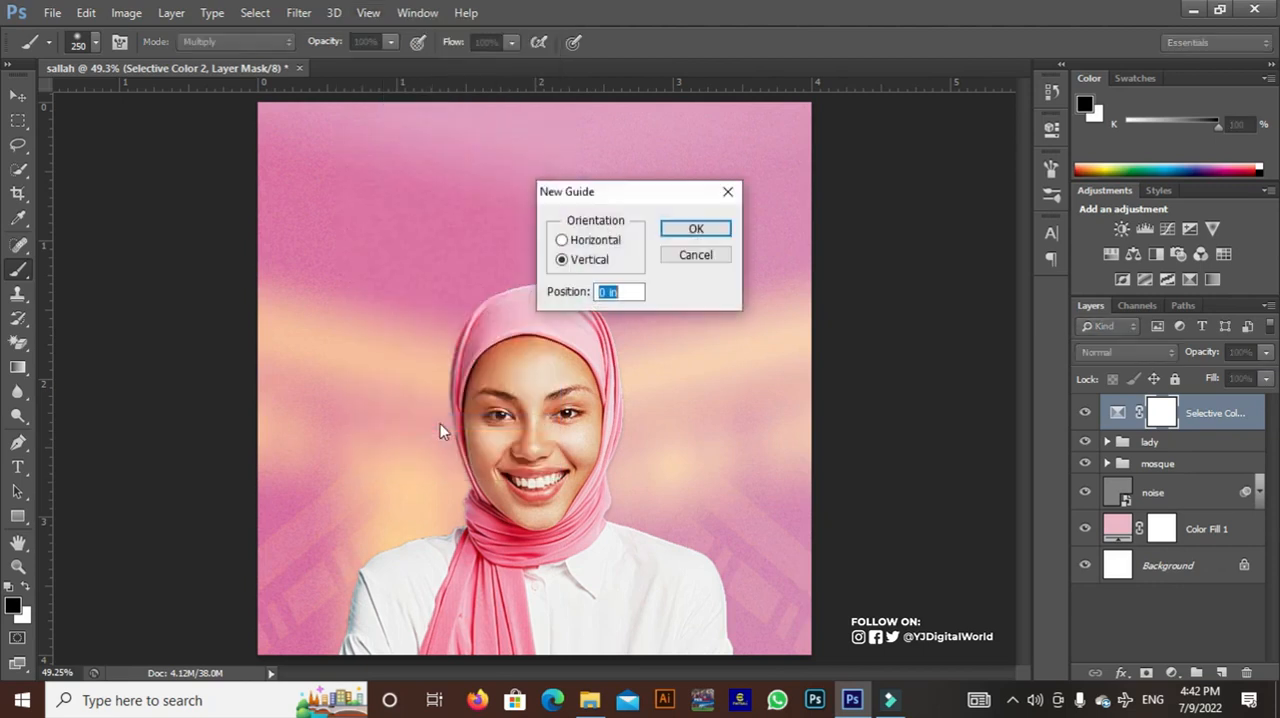
pyautogui.write('5')
pyautogui.click(700, 230)
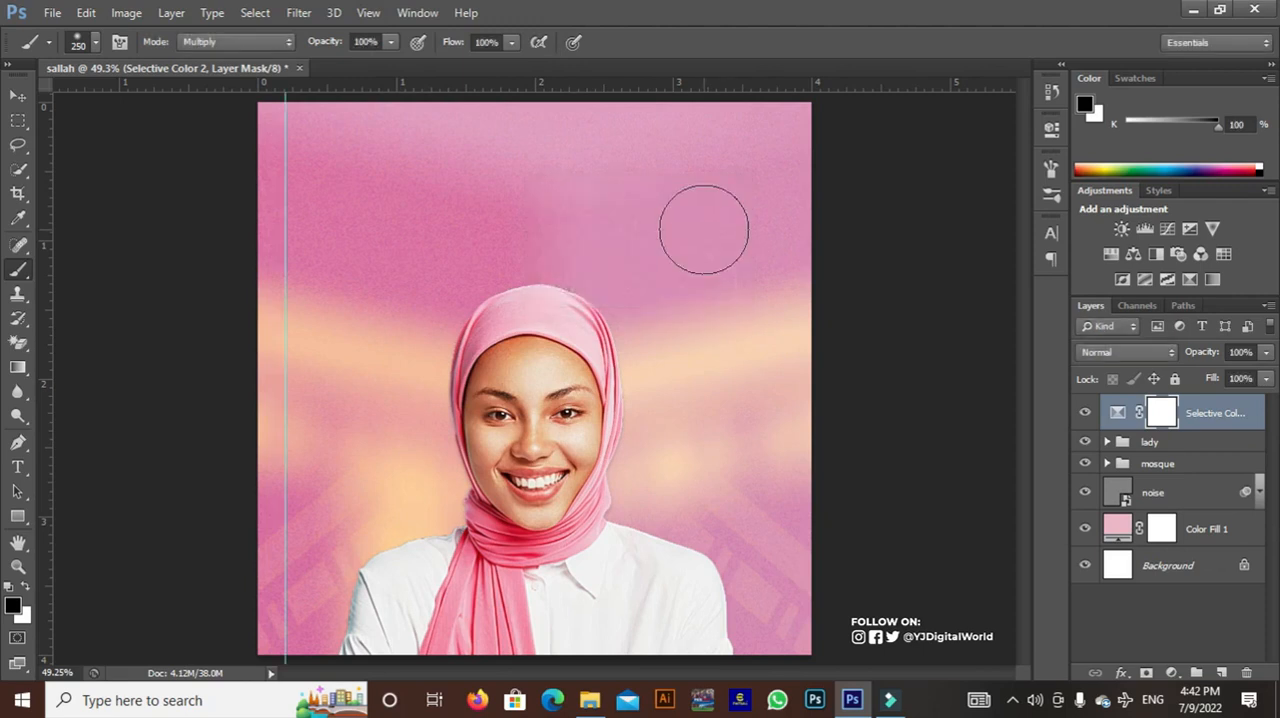
# Add a horizontal guide at 5% of the canvas height
pyautogui.click(368, 12)
pyautogui.click(416, 425)
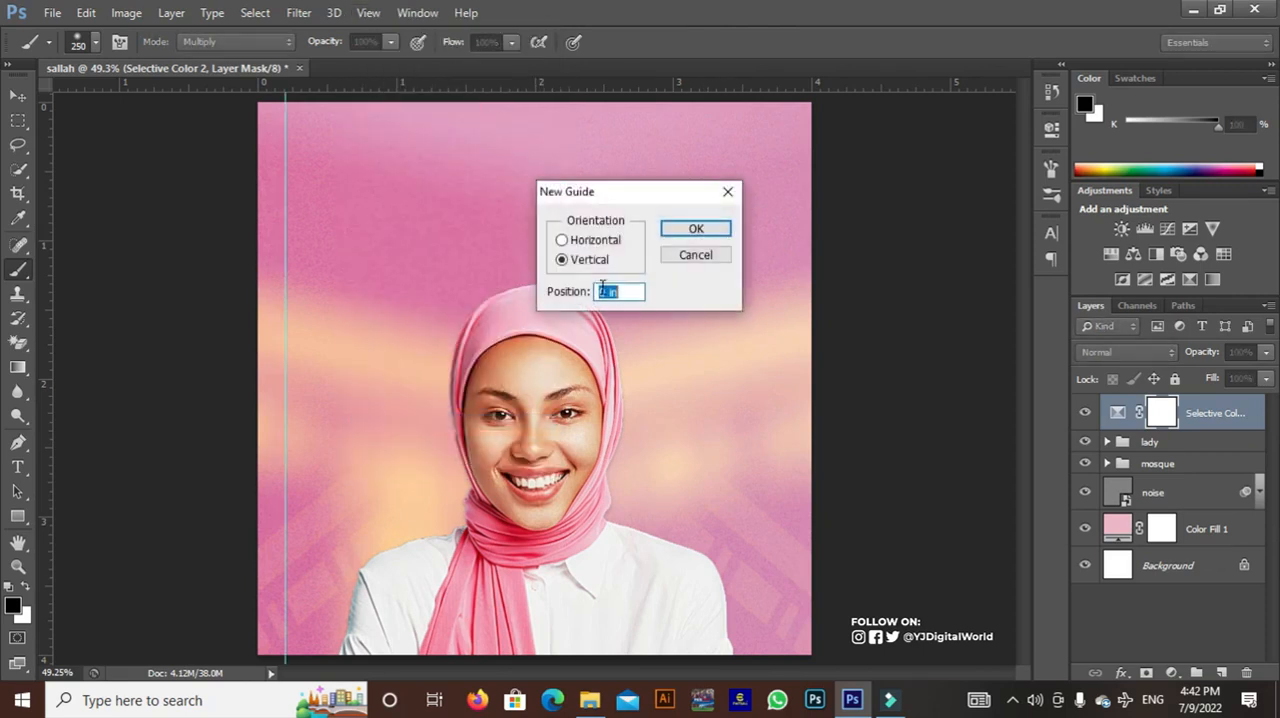
pyautogui.write('5%')
pyautogui.click(590, 240)
pyautogui.click(670, 228)
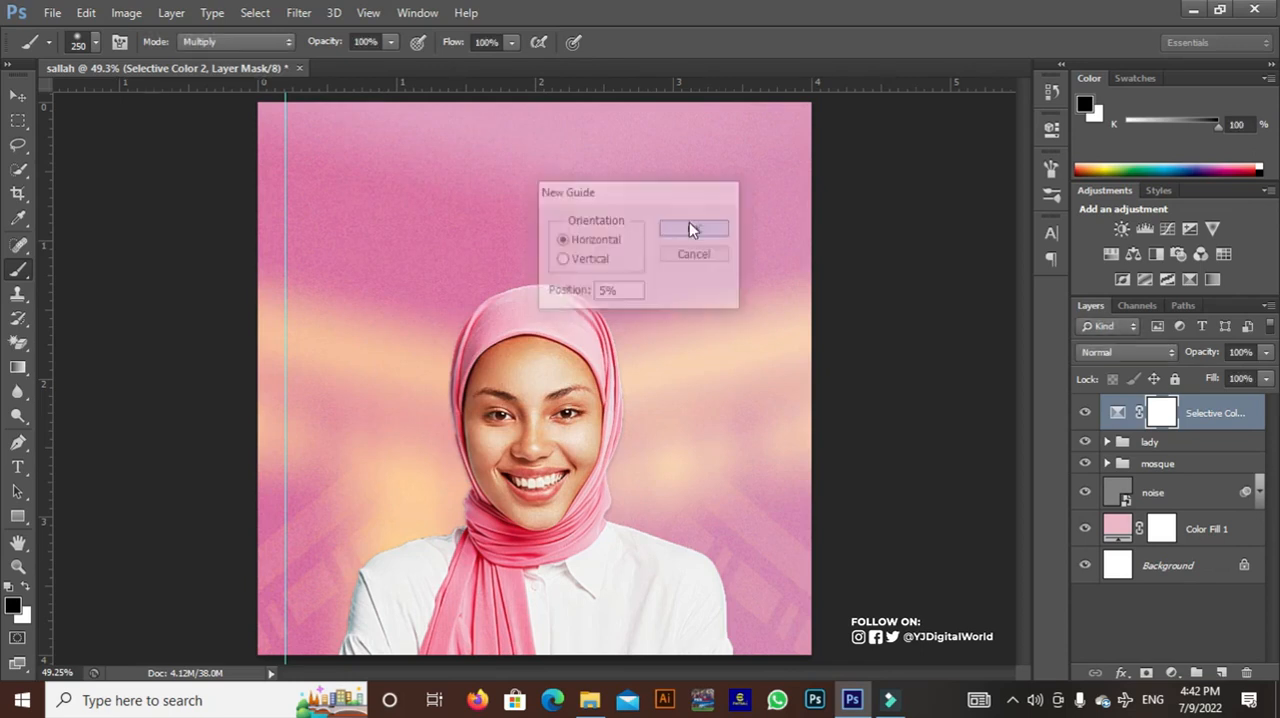
# Add a horizontal guide at 95% of the canvas height
pyautogui.click(368, 12)
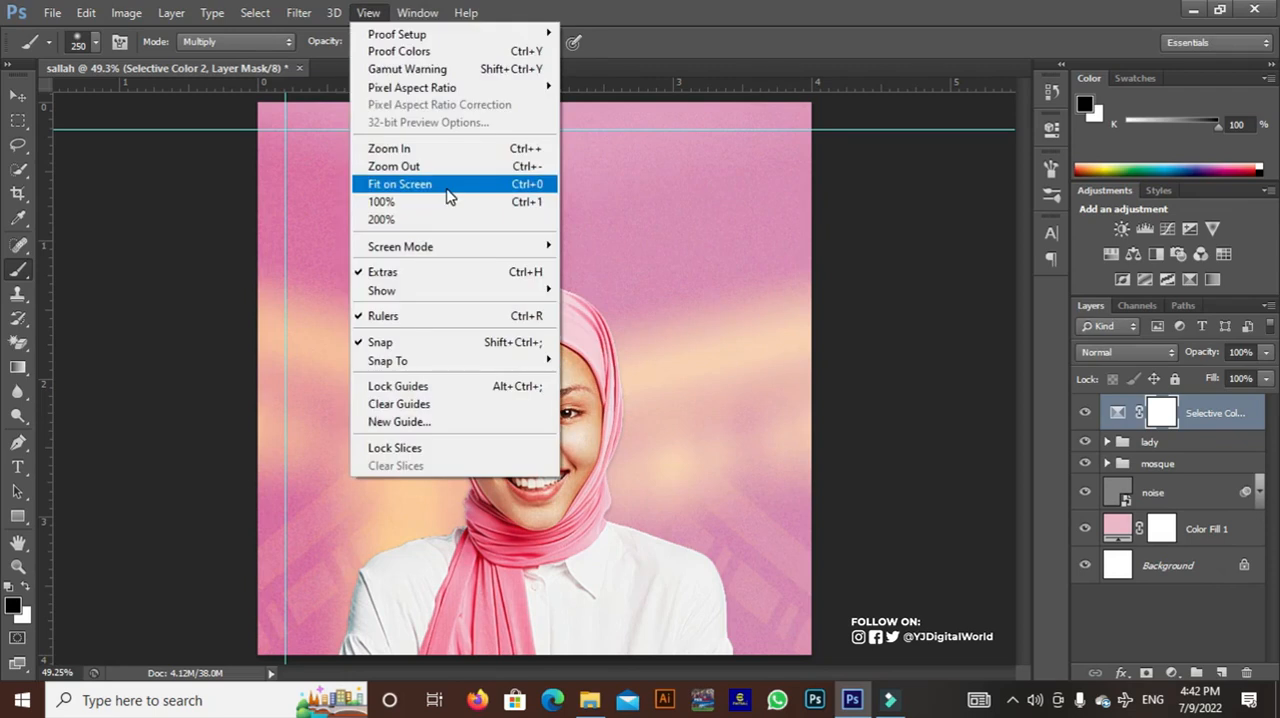
pyautogui.click(434, 421)
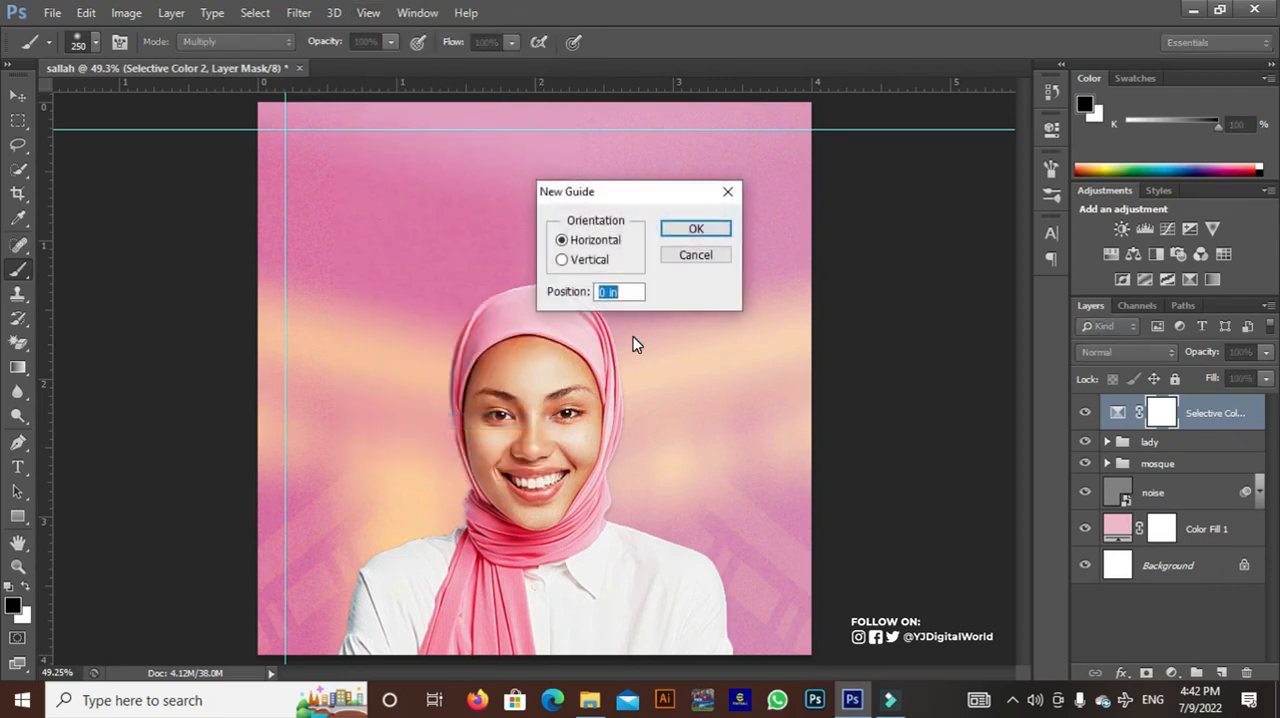
pyautogui.write('95%')
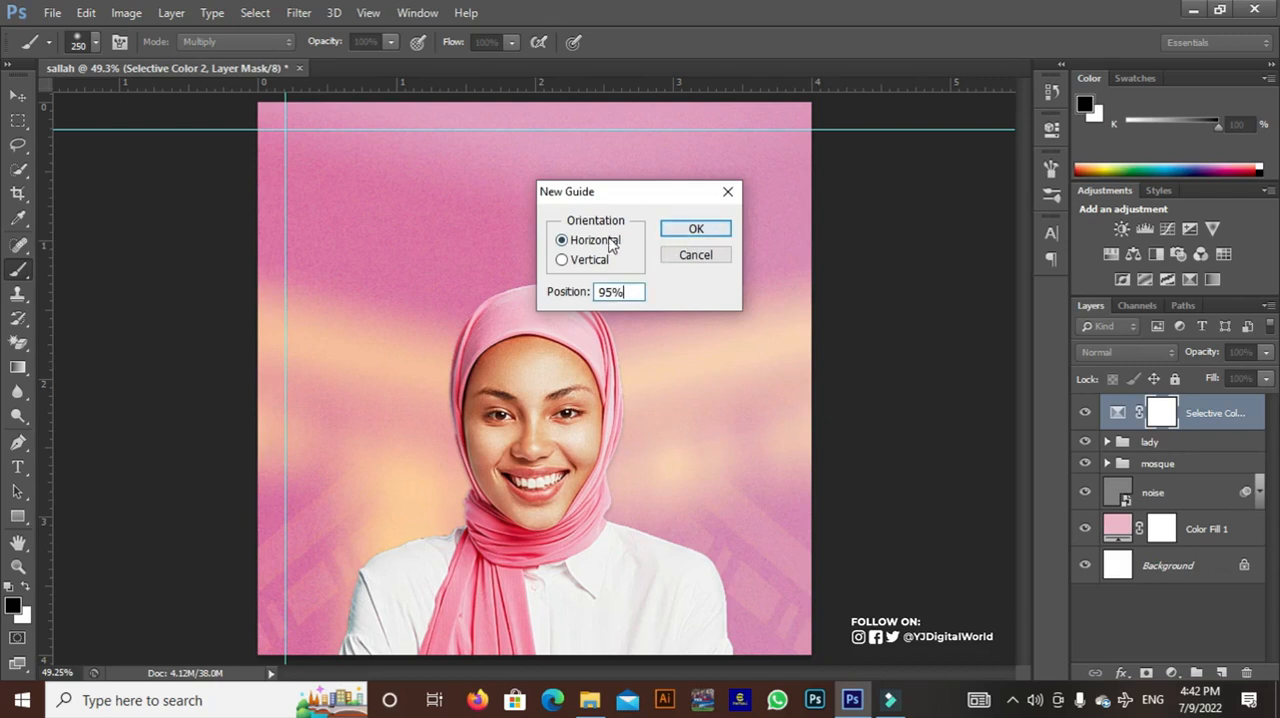
pyautogui.click(691, 232)
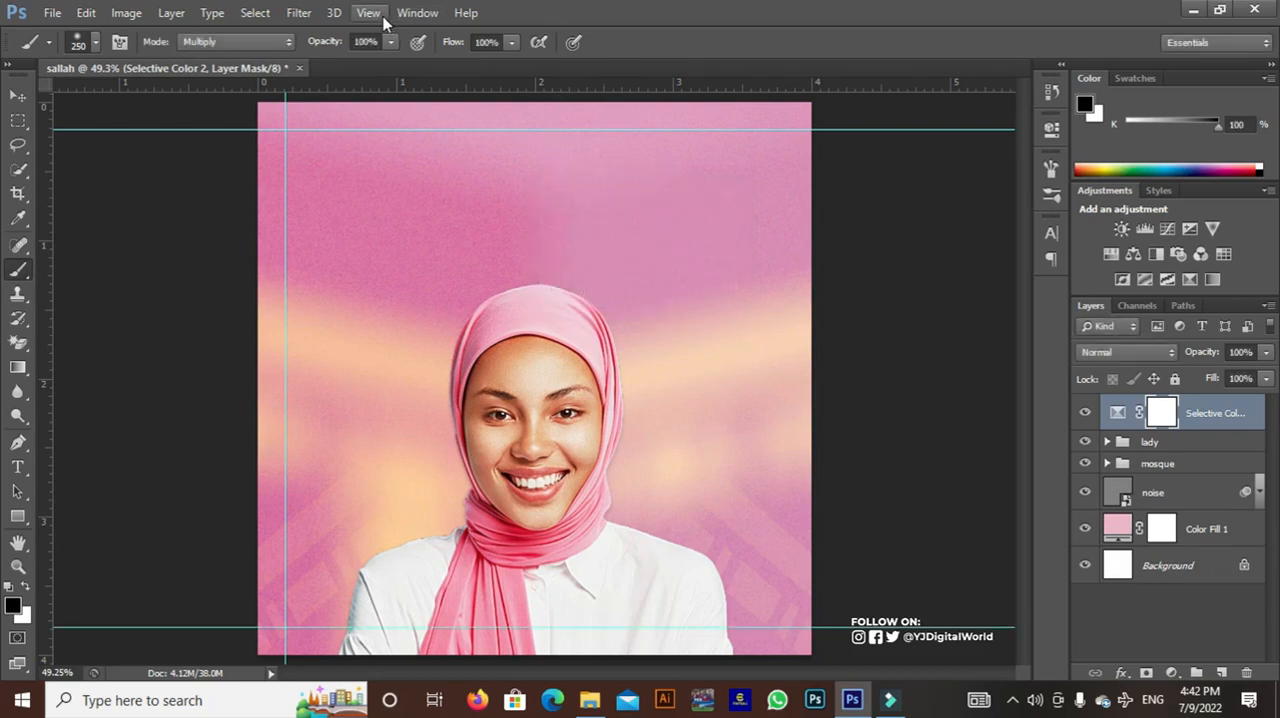
# Add a vertical guide at 95% of the canvas width and lock all the guides
pyautogui.click(383, 18)
pyautogui.click(470, 417)
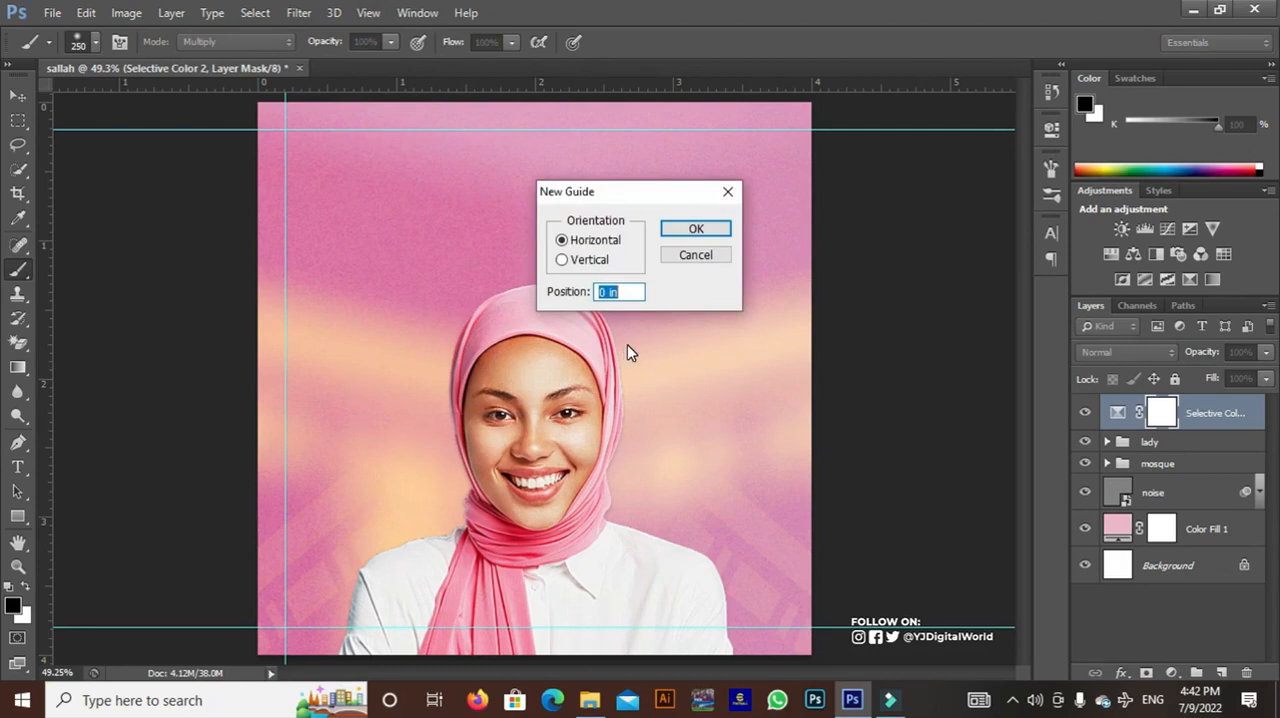
pyautogui.write('95')
pyautogui.click(562, 259)
pyautogui.click(712, 236)
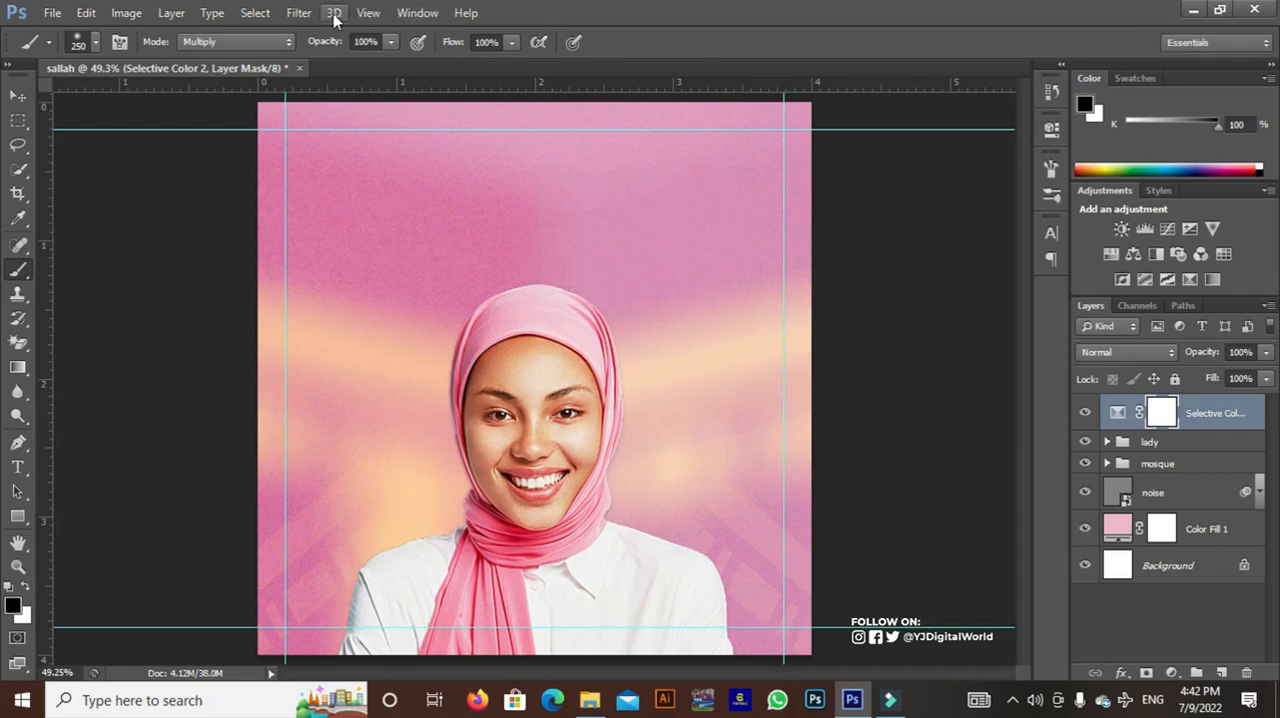
pyautogui.click(368, 12)
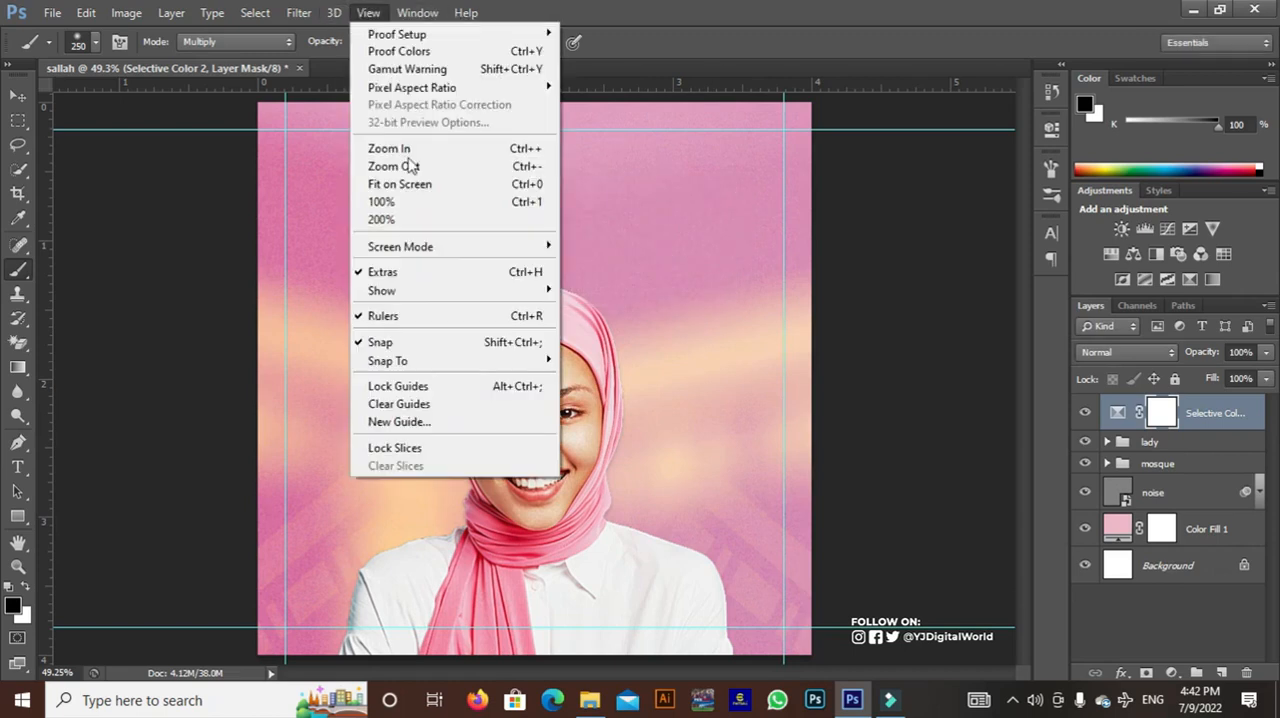
pyautogui.click(430, 387)
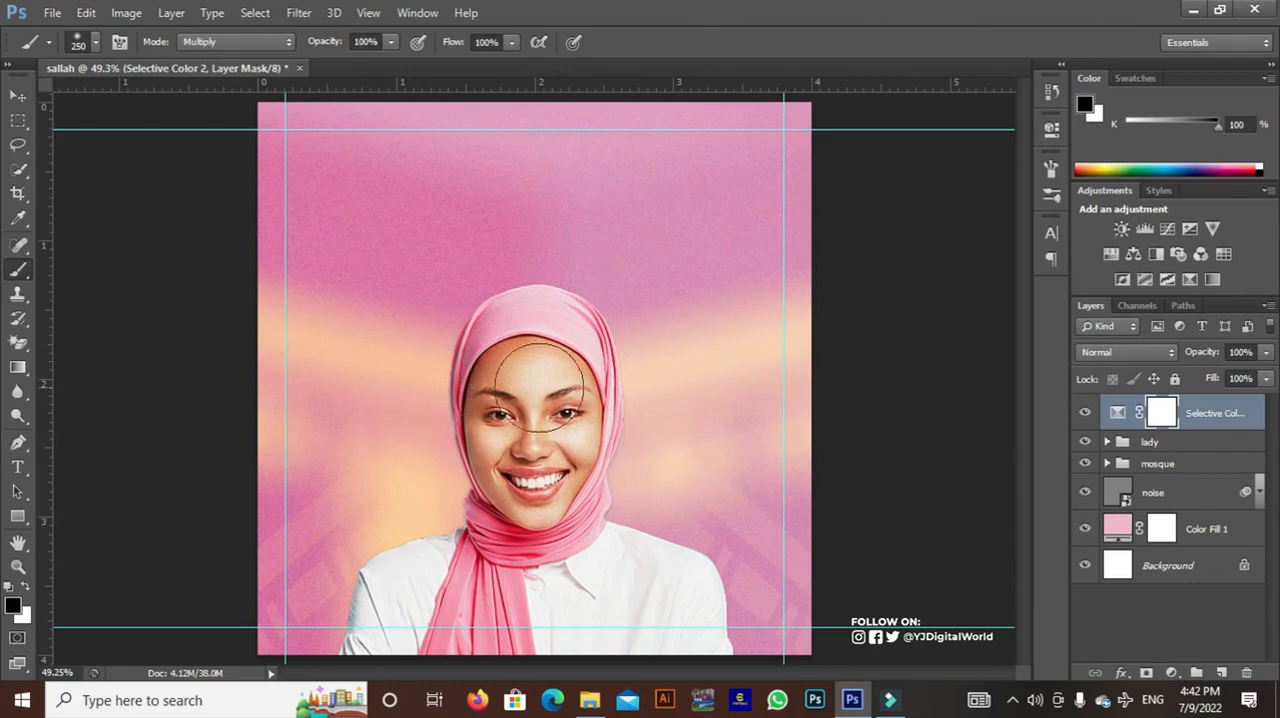
# Add a layer mask to the lady group and choose the Gradient tool
pyautogui.click(1137, 444)
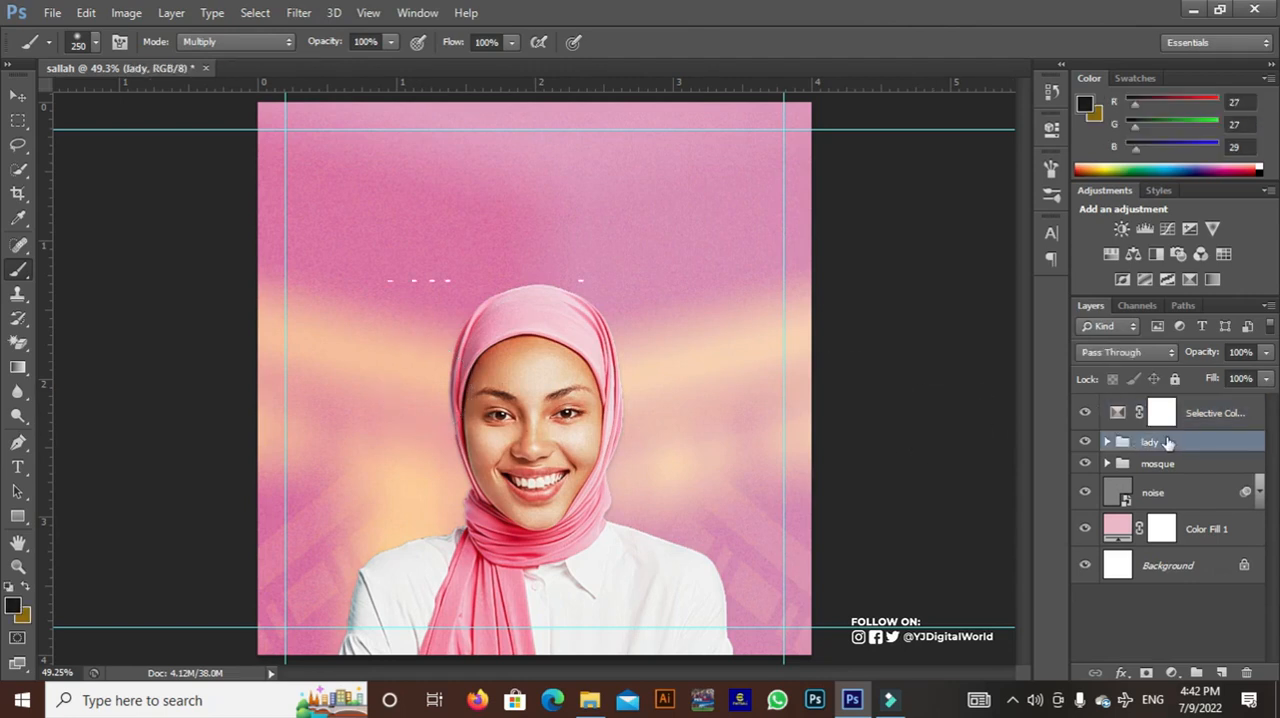
pyautogui.click(1146, 673)
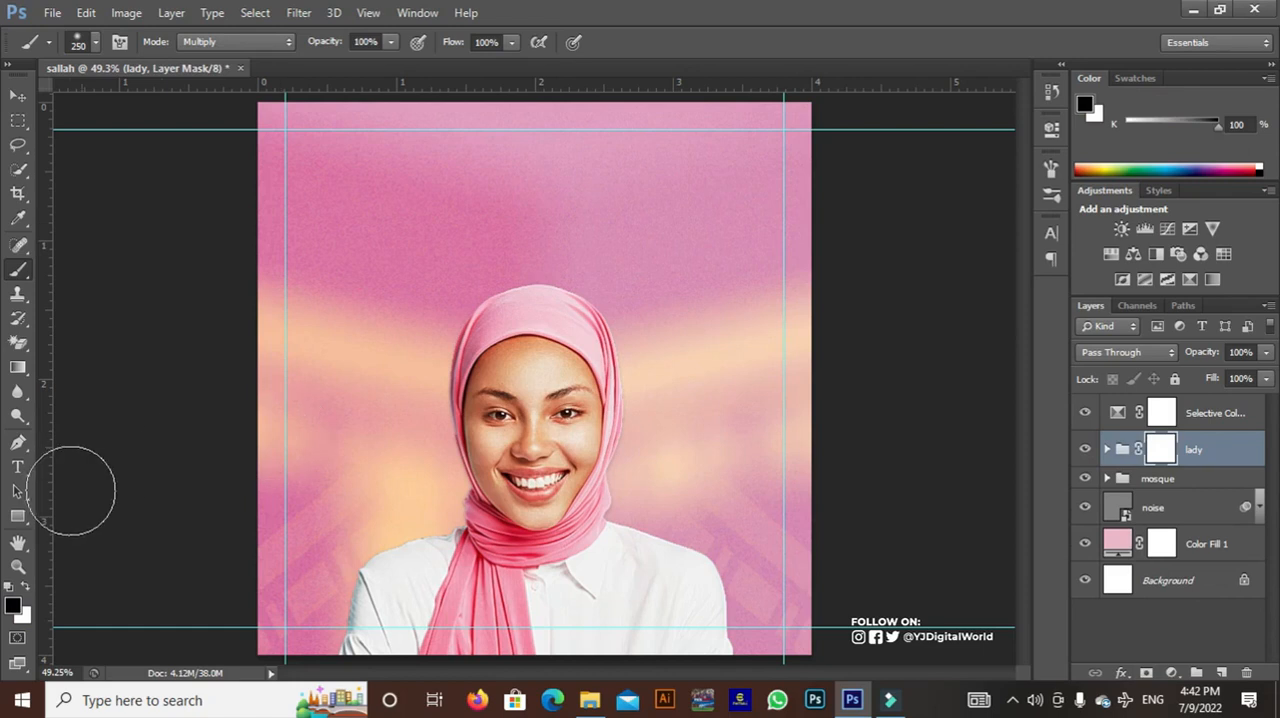
pyautogui.click(18, 369)
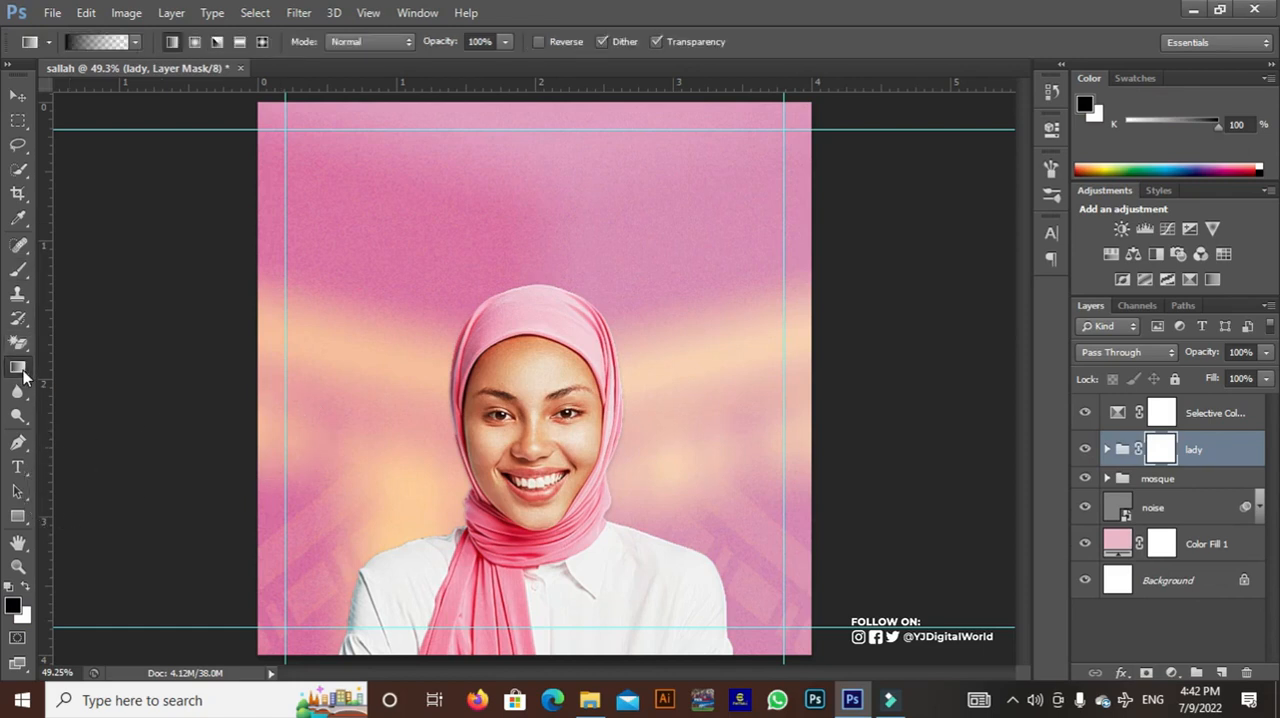
pyautogui.rightClick(22, 373)
pyautogui.click(90, 370)
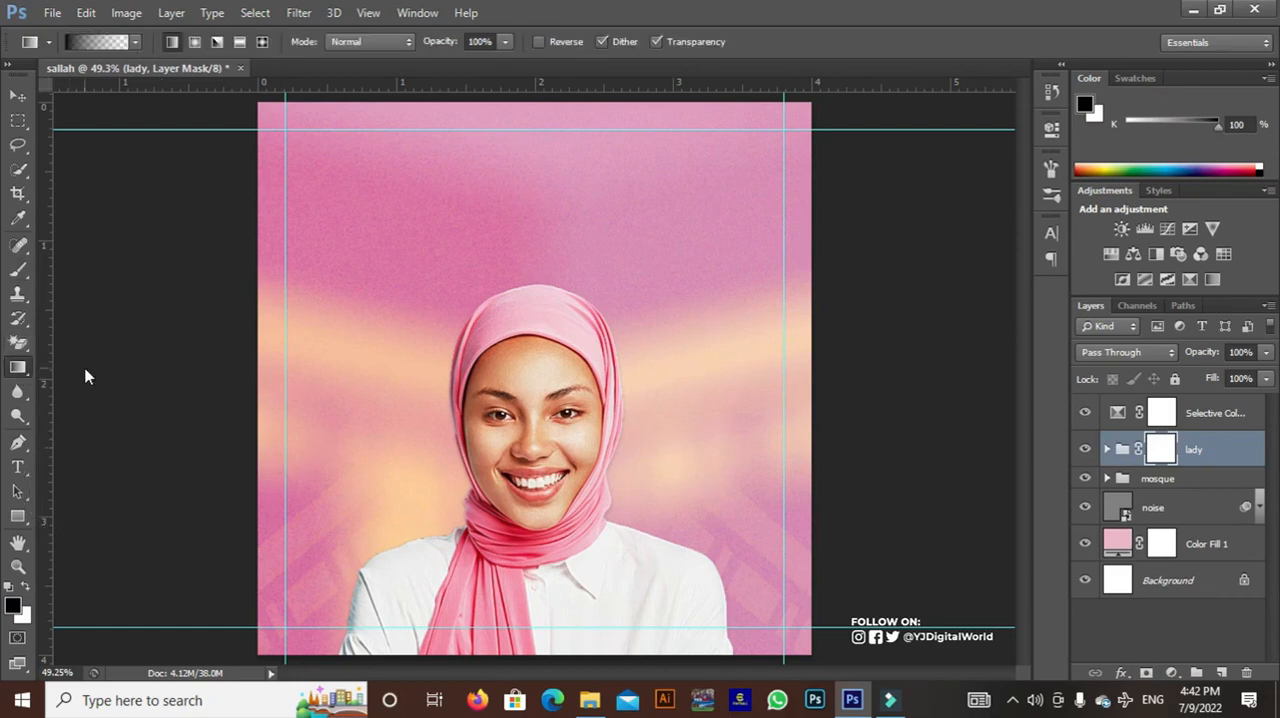
# Set the foreground color to near-black #040404
pyautogui.click(15, 607)
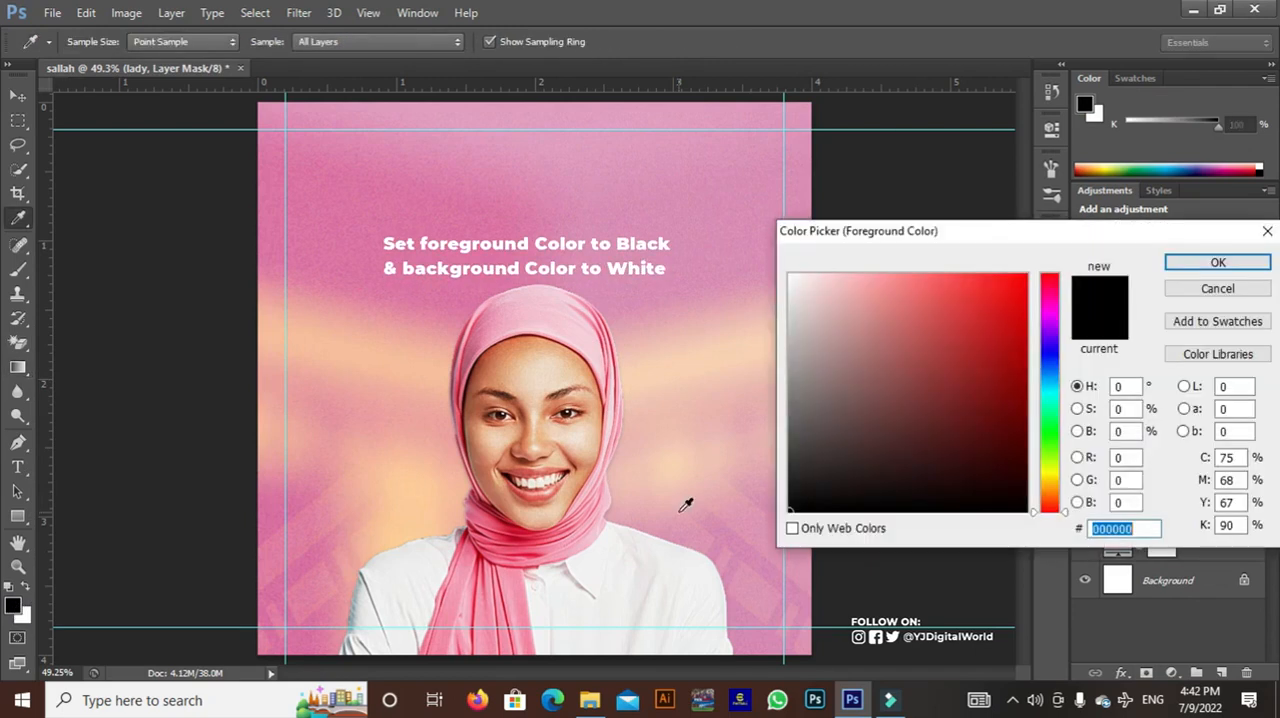
pyautogui.click(798, 502)
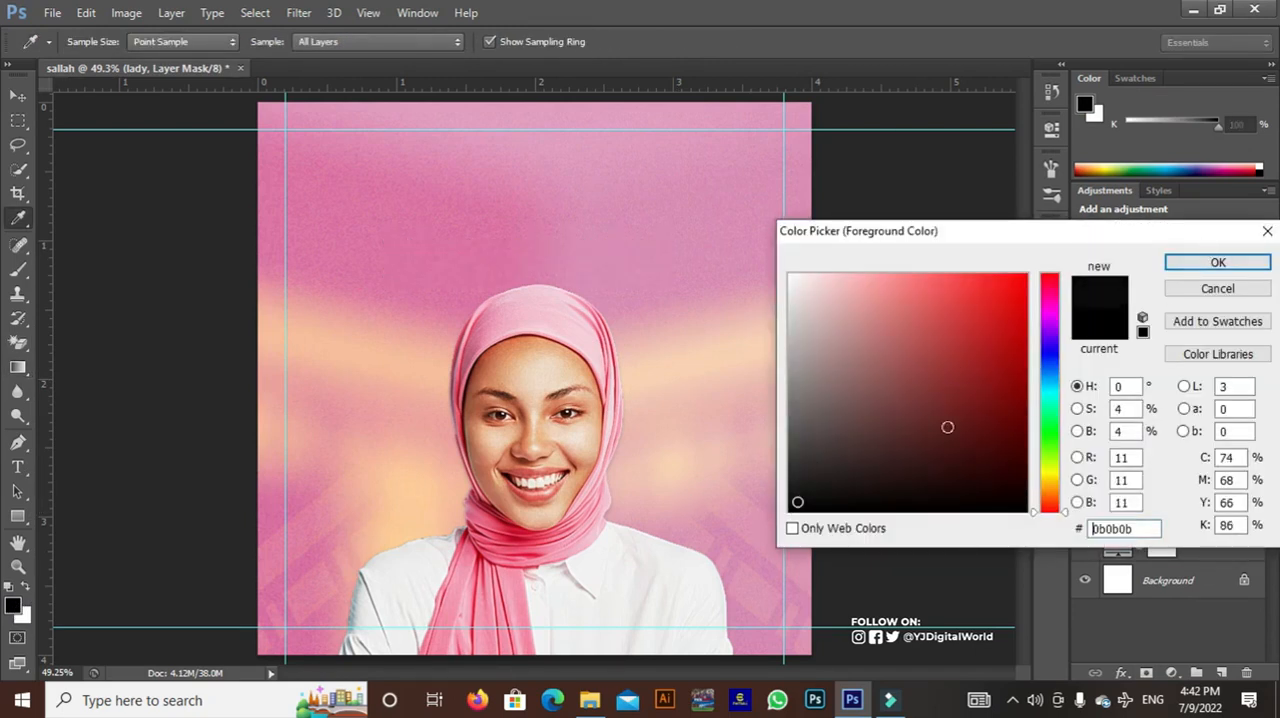
pyautogui.moveTo(800, 498); pyautogui.dragTo(791, 508)
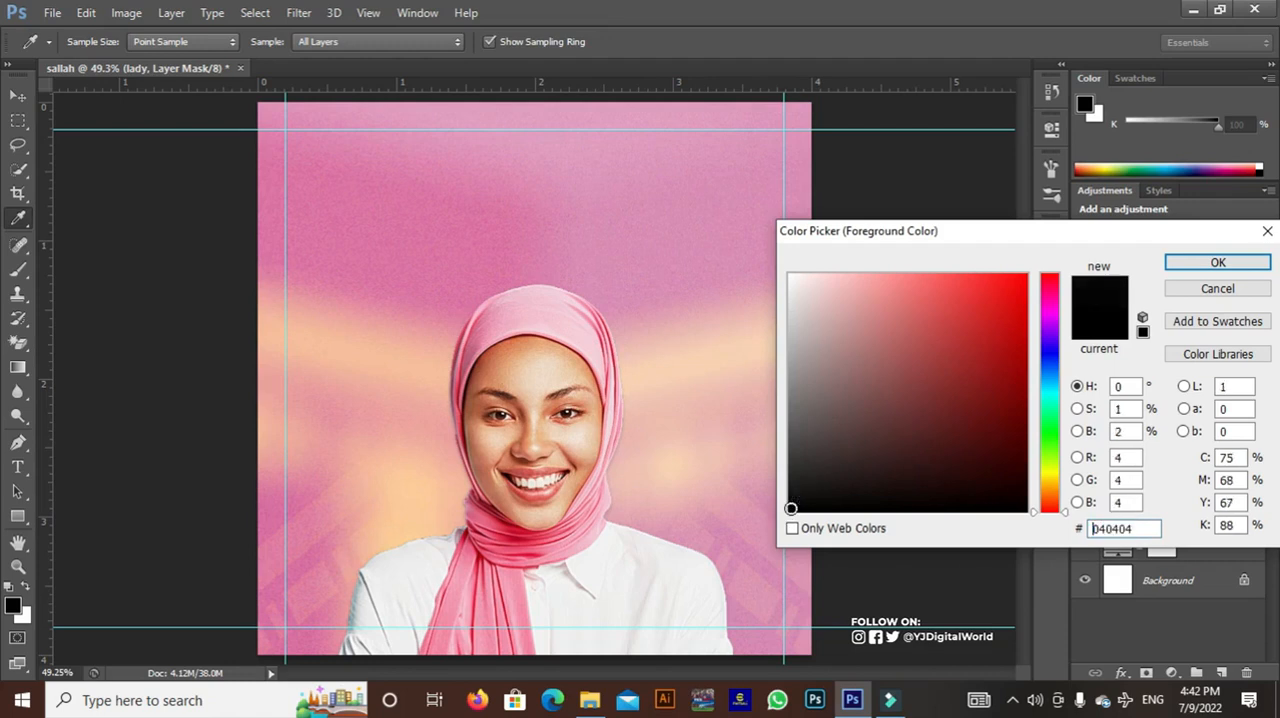
pyautogui.click(1217, 262)
# Fade the woman's lower body into the background with upward linear gradients on the lady group's mask
pyautogui.press('g')
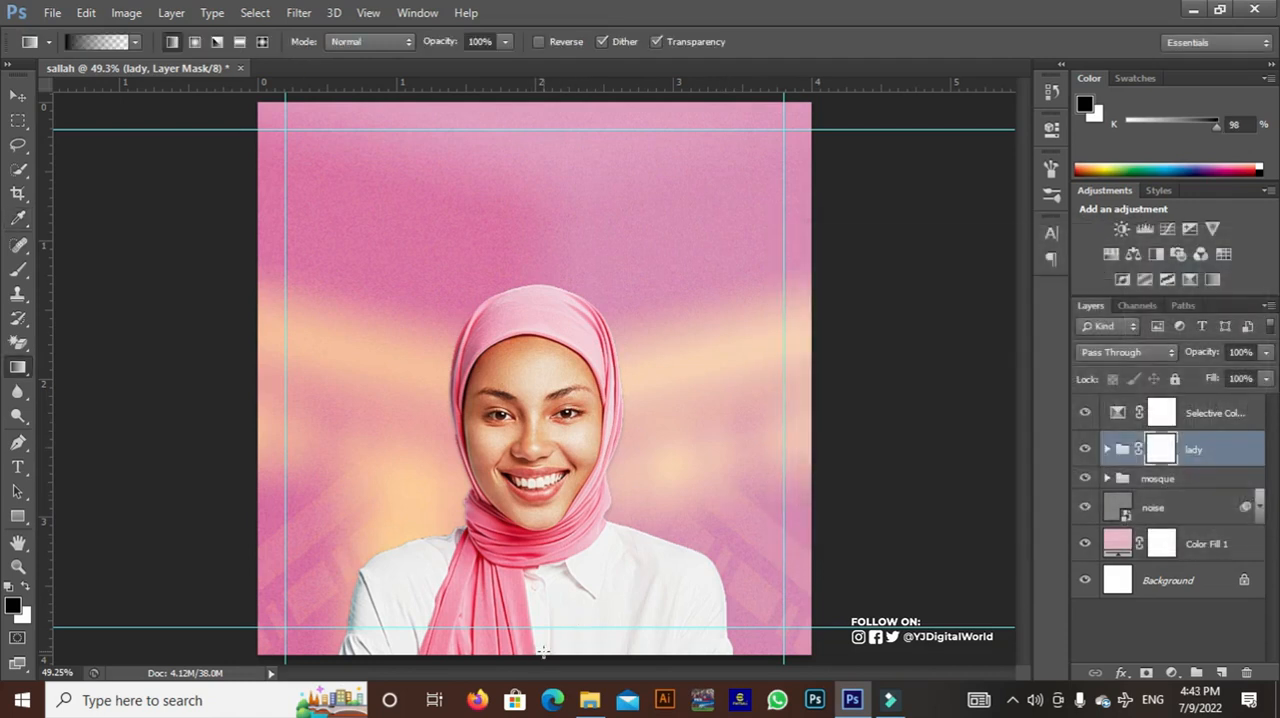
pyautogui.moveTo(543, 607); pyautogui.dragTo(543, 533)
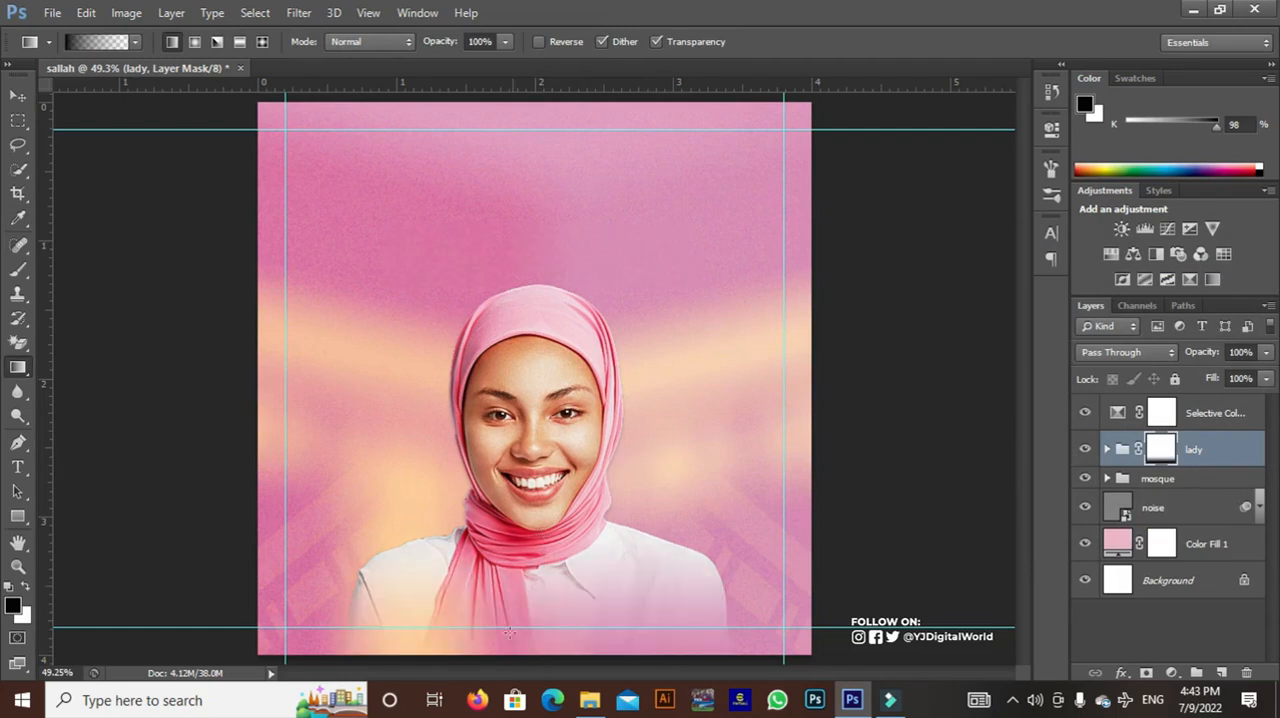
pyautogui.moveTo(487, 582); pyautogui.dragTo(491, 545)
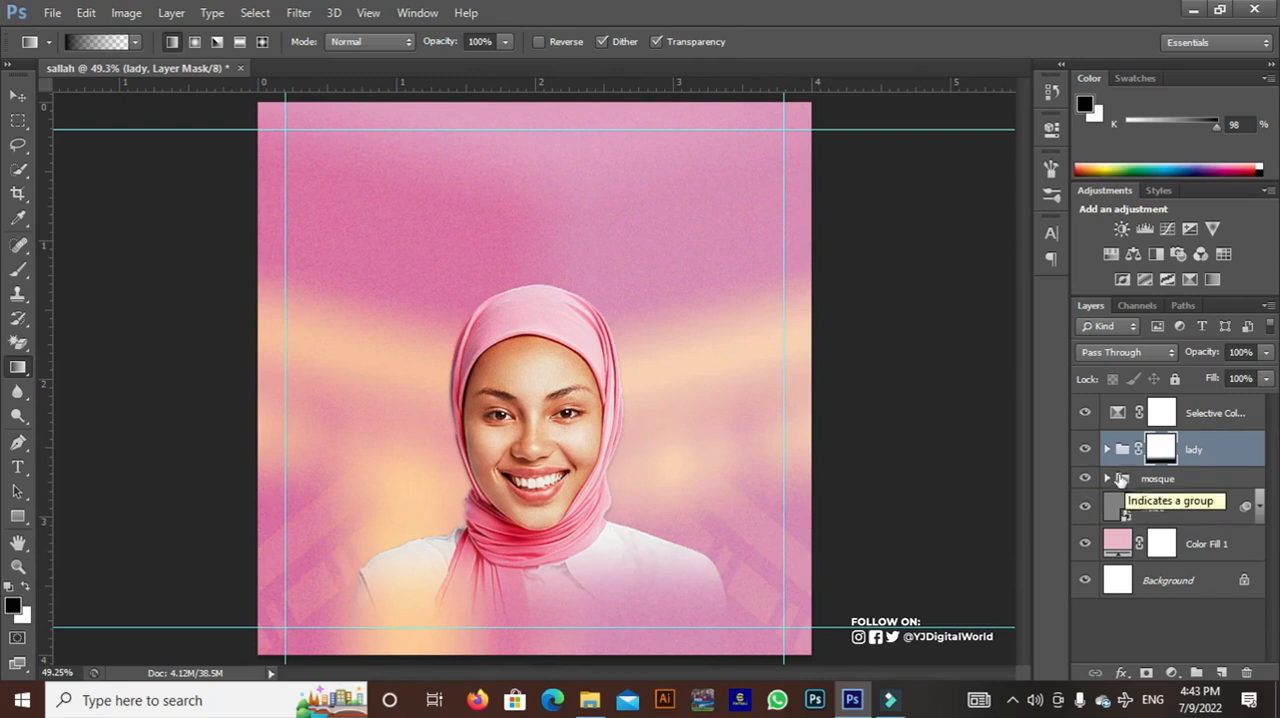
# Expand the mosque group and add a layer mask to its lowest MOSQUE layer
pyautogui.click(1107, 478)
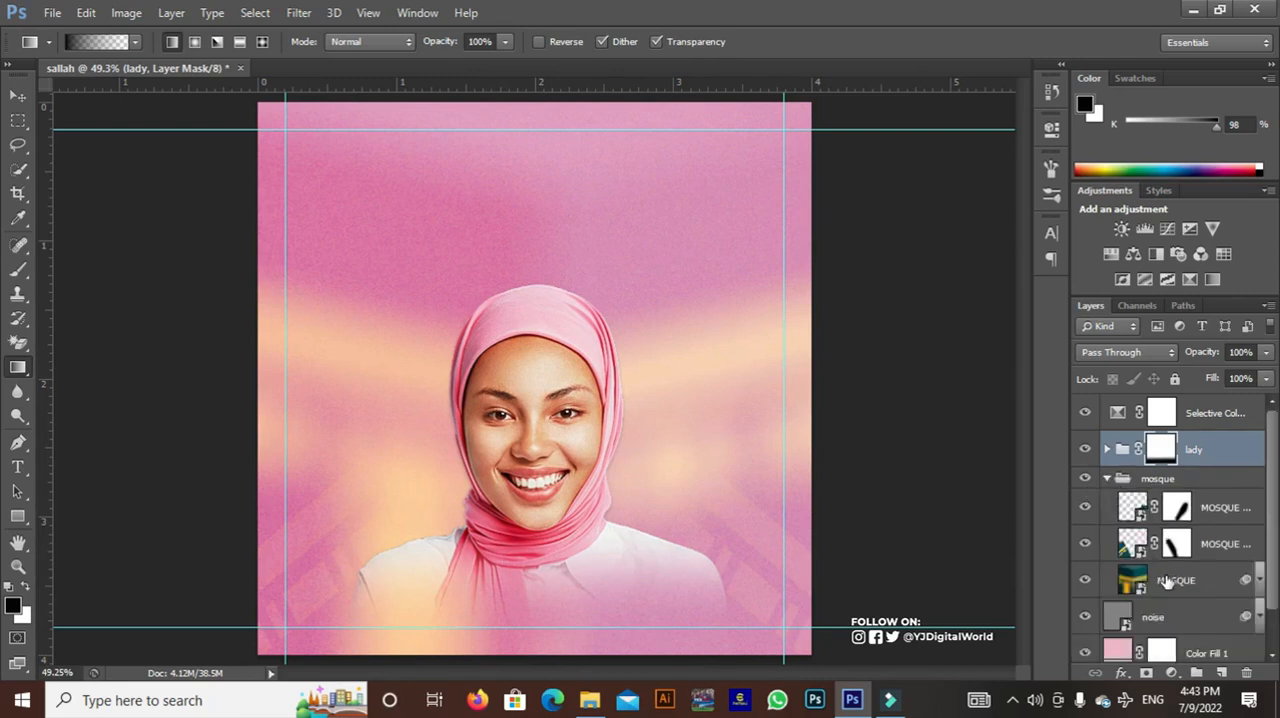
pyautogui.click(1166, 582)
pyautogui.click(1147, 675)
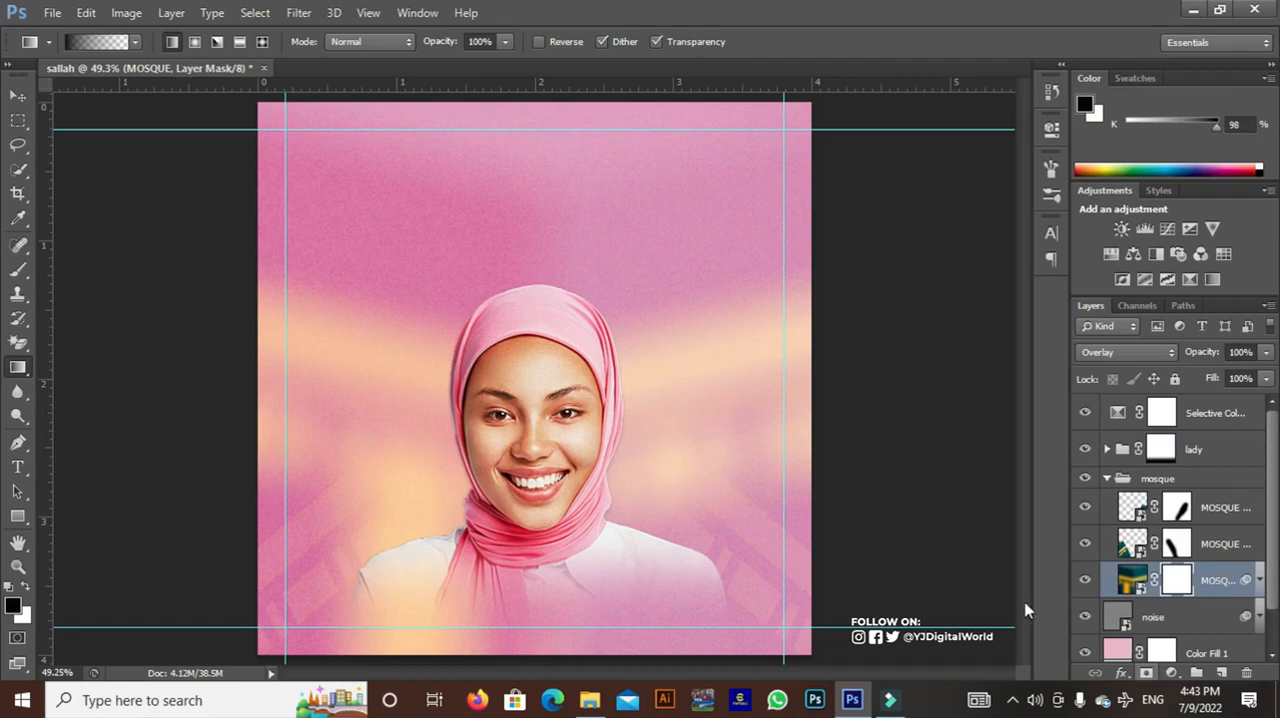
# Choose a soft round brush with 0% hardness and reduce its size to 150 px
pyautogui.click(18, 269)
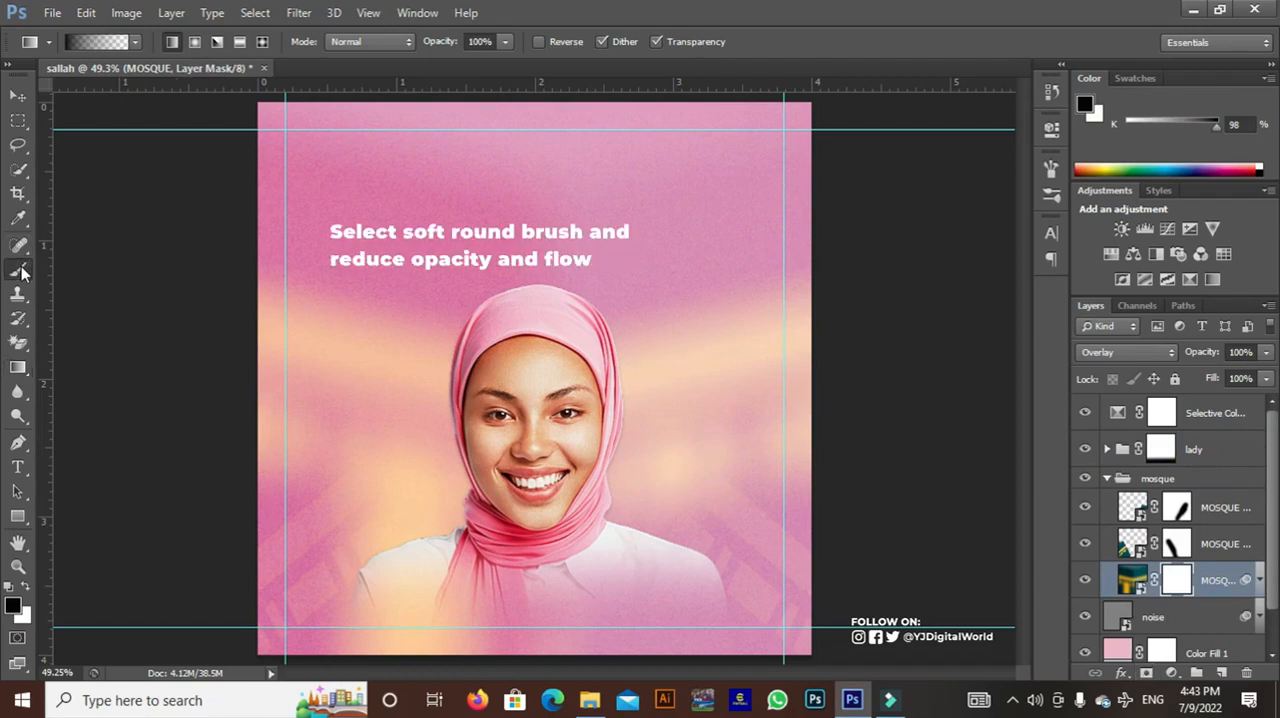
pyautogui.rightClick(418, 436)
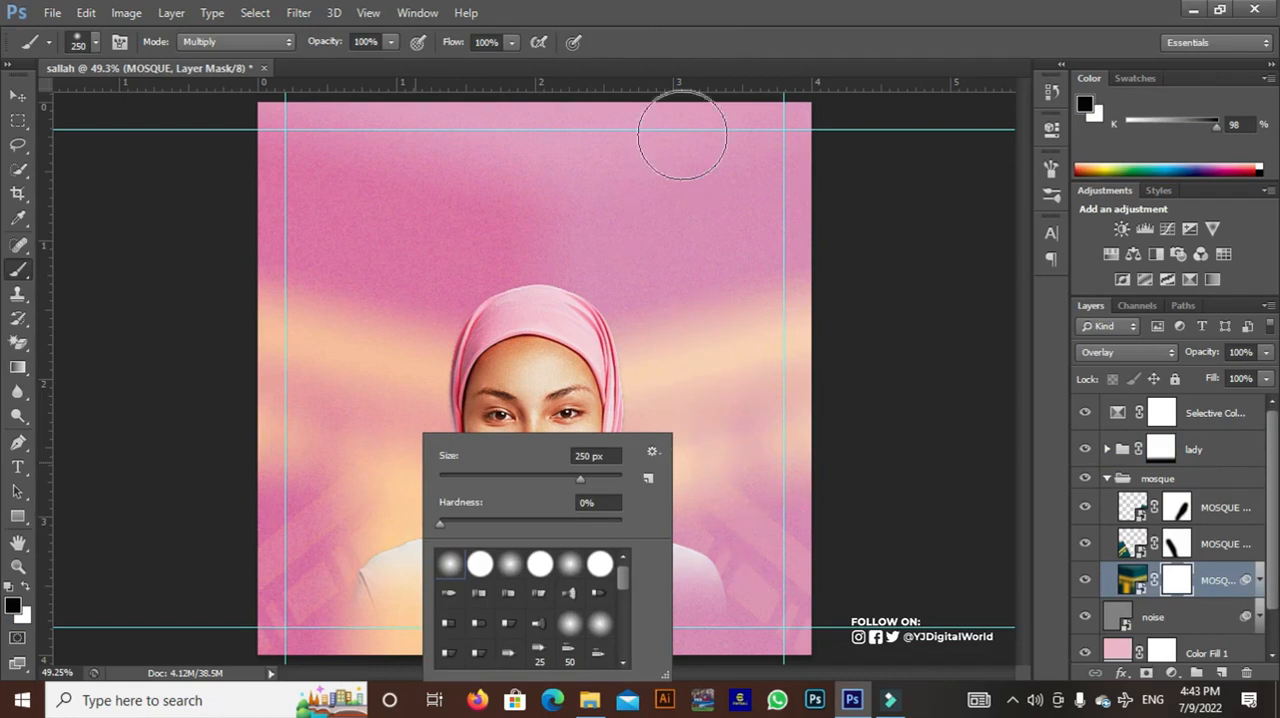
pyautogui.click(718, 3)
pyautogui.press('[')
pyautogui.press('[')
pyautogui.press('[')
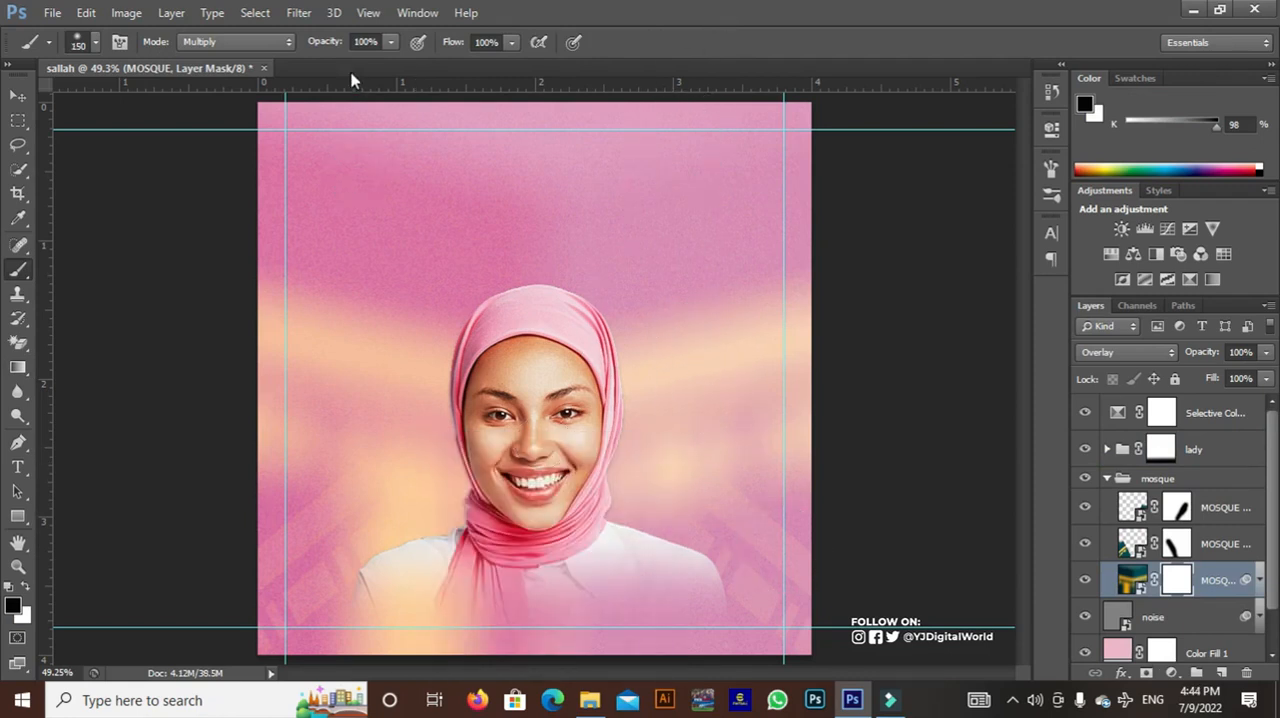
# Set the brush opacity to 44% and flow to 51%, and paint black on the lowest MOSQUE layer's mask near the canvas's bottom edge
pyautogui.moveTo(328, 43)
pyautogui.mouseDown()
pyautogui.moveTo(304, 42)
pyautogui.moveTo(324, 48)
pyautogui.mouseUp()
pyautogui.moveTo(462, 45); pyautogui.dragTo(448, 50)
pyautogui.moveTo(435, 651)
pyautogui.mouseDown()
pyautogui.moveTo(300, 632)
pyautogui.moveTo(449, 645)
pyautogui.mouseUp()
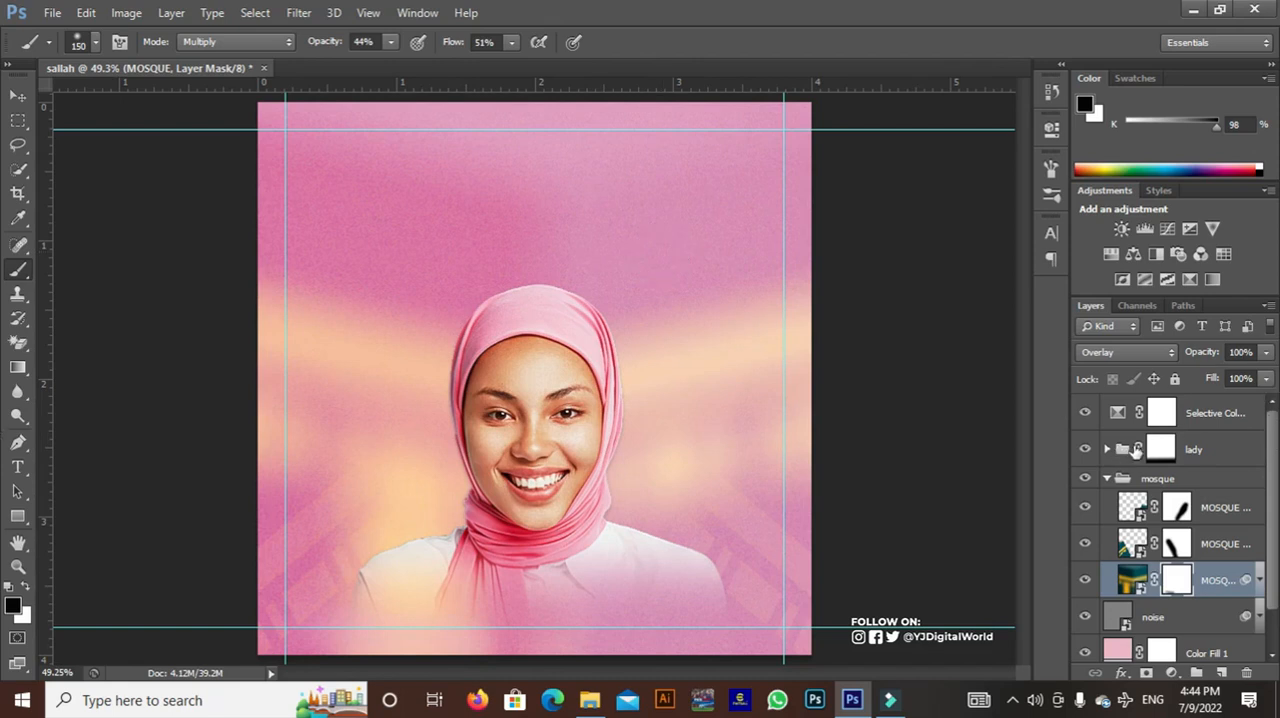
# Collapse the mosque group and select the topmost Selective Color layer with the Move tool active
pyautogui.click(1108, 480)
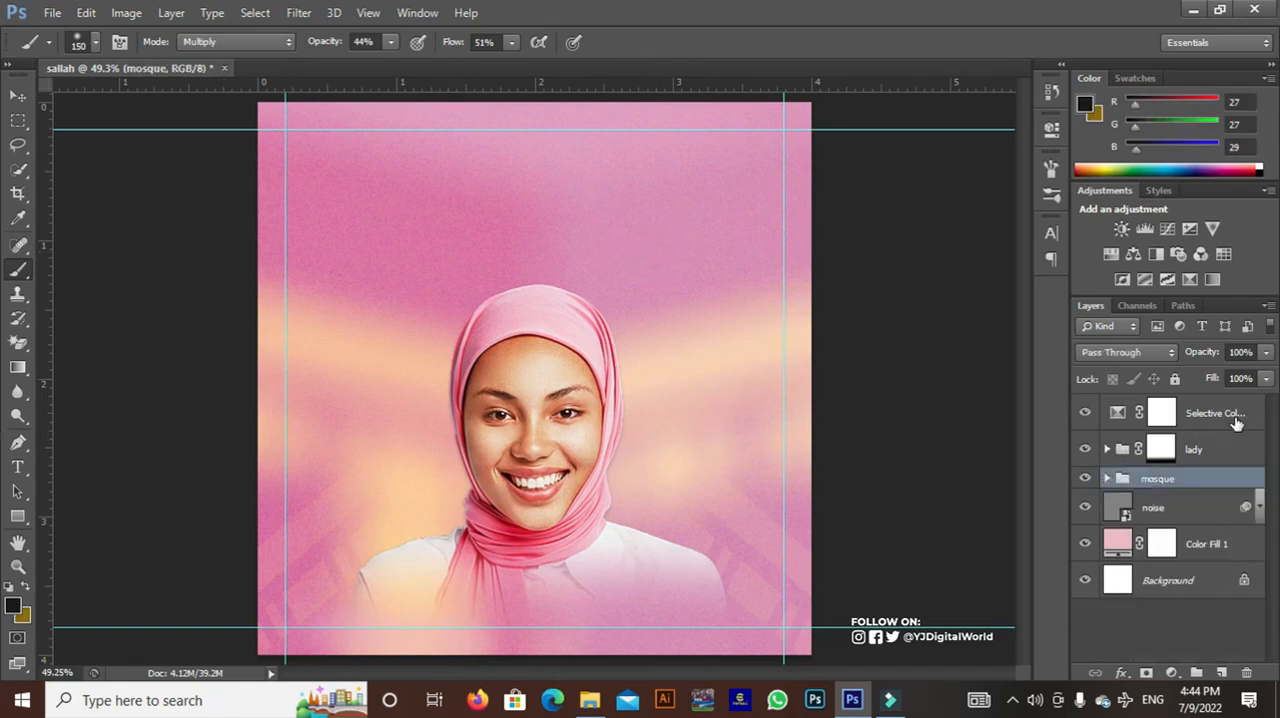
pyautogui.click(1228, 418)
pyautogui.click(18, 95)
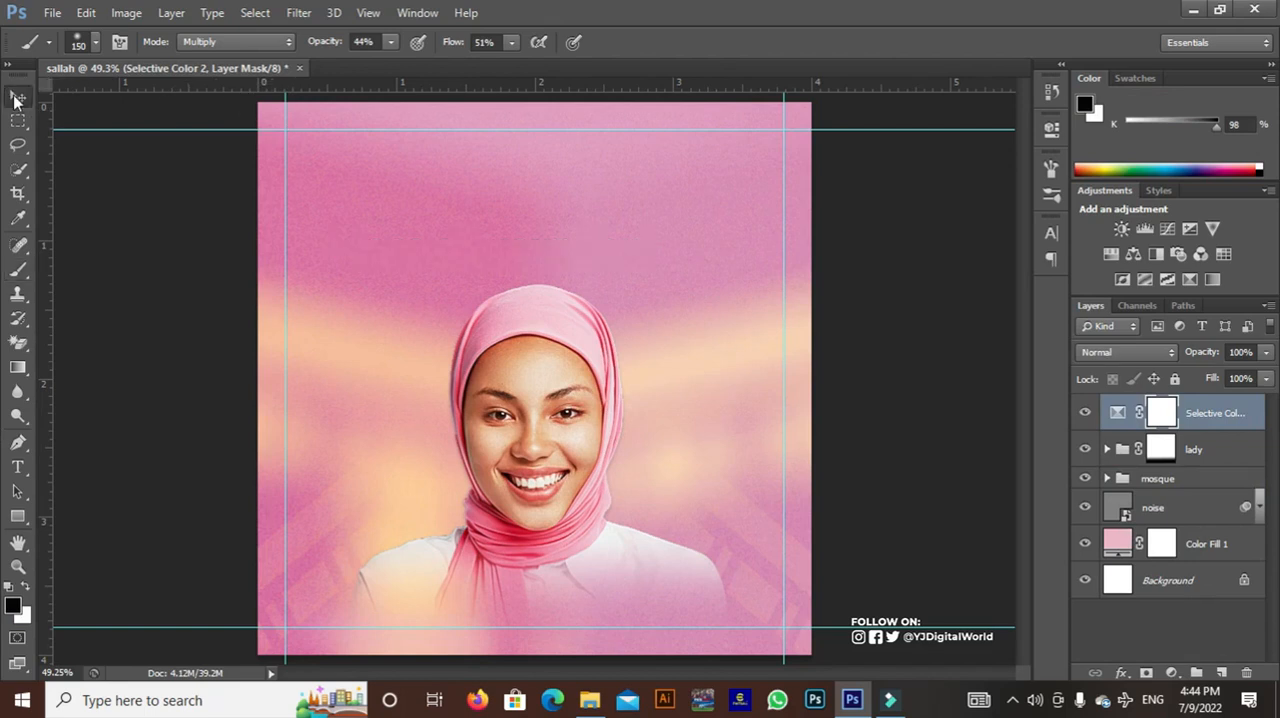
# Open the recently used file SALLAH CELEBRATION.psd
pyautogui.click(52, 13)
pyautogui.moveTo(278, 140)
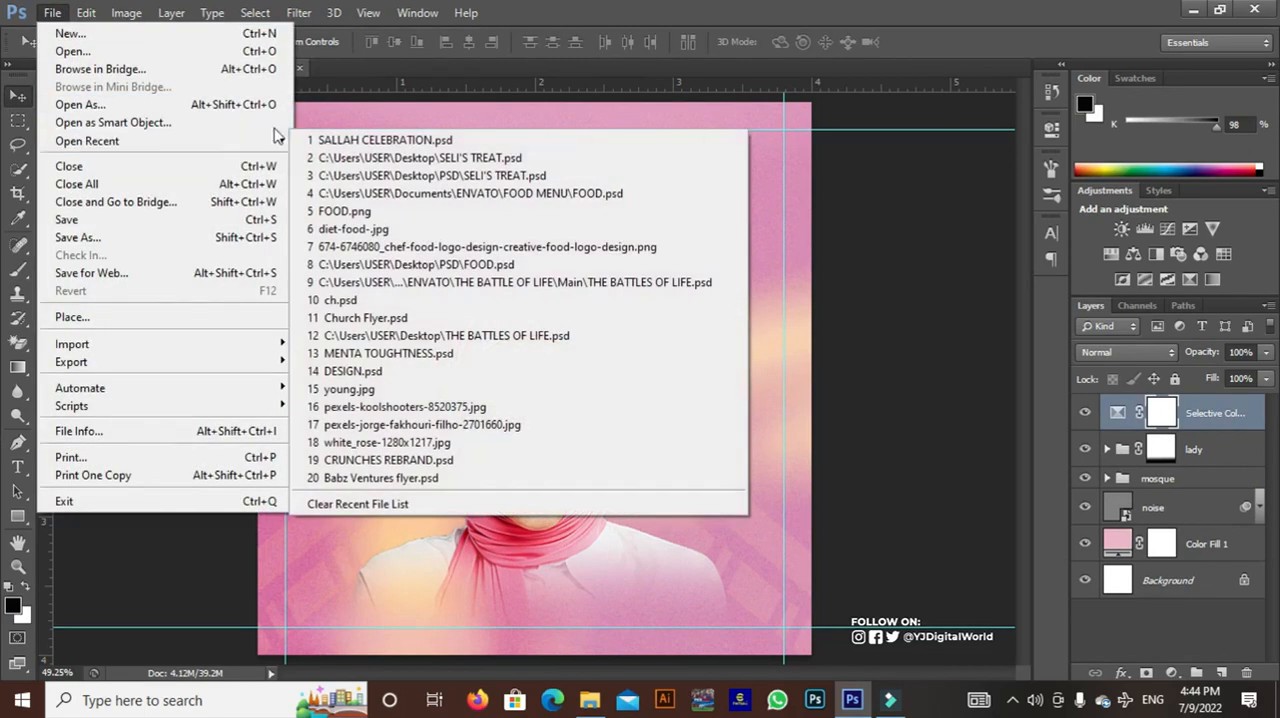
pyautogui.click(358, 143)
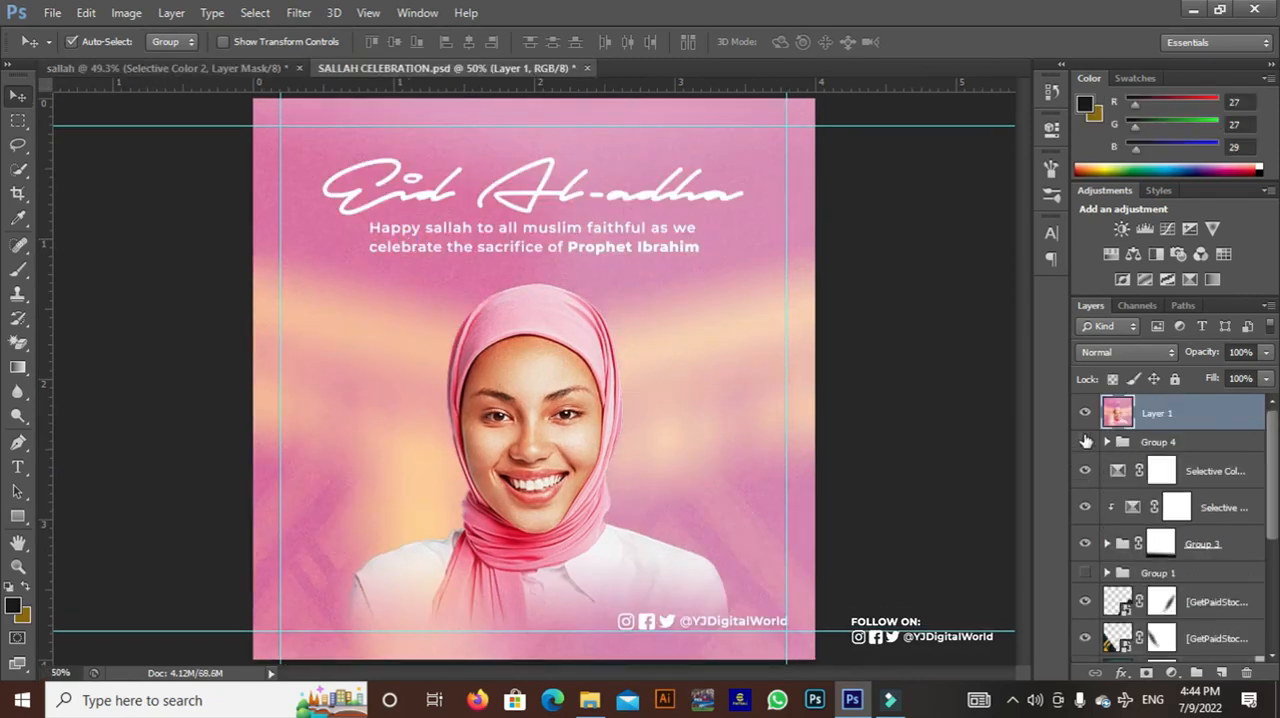
# Hide Layer 1 in SALLAH CELEBRATION.psd and copy Group 4, holding the greeting text and social handle, into the sallah document
pyautogui.click(1085, 412)
pyautogui.click(1085, 441)
pyautogui.click(1085, 441)
pyautogui.click(1085, 441)
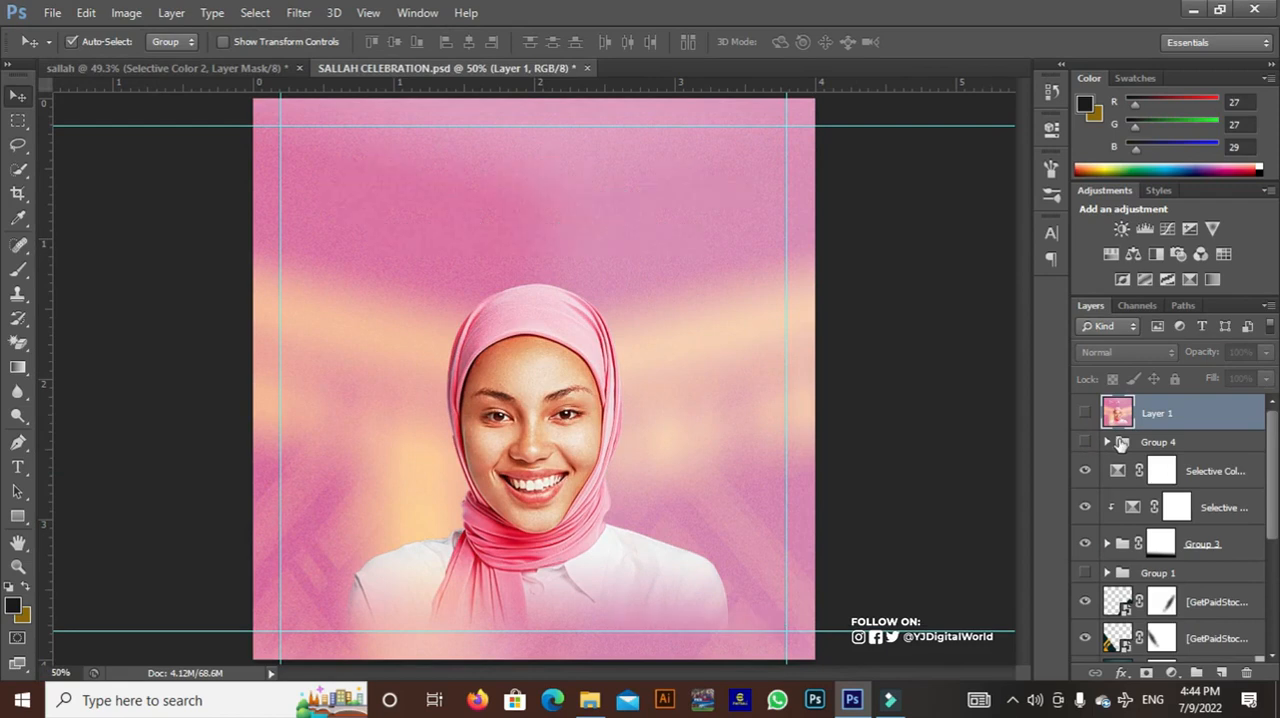
pyautogui.click(1085, 441)
pyautogui.click(1160, 442)
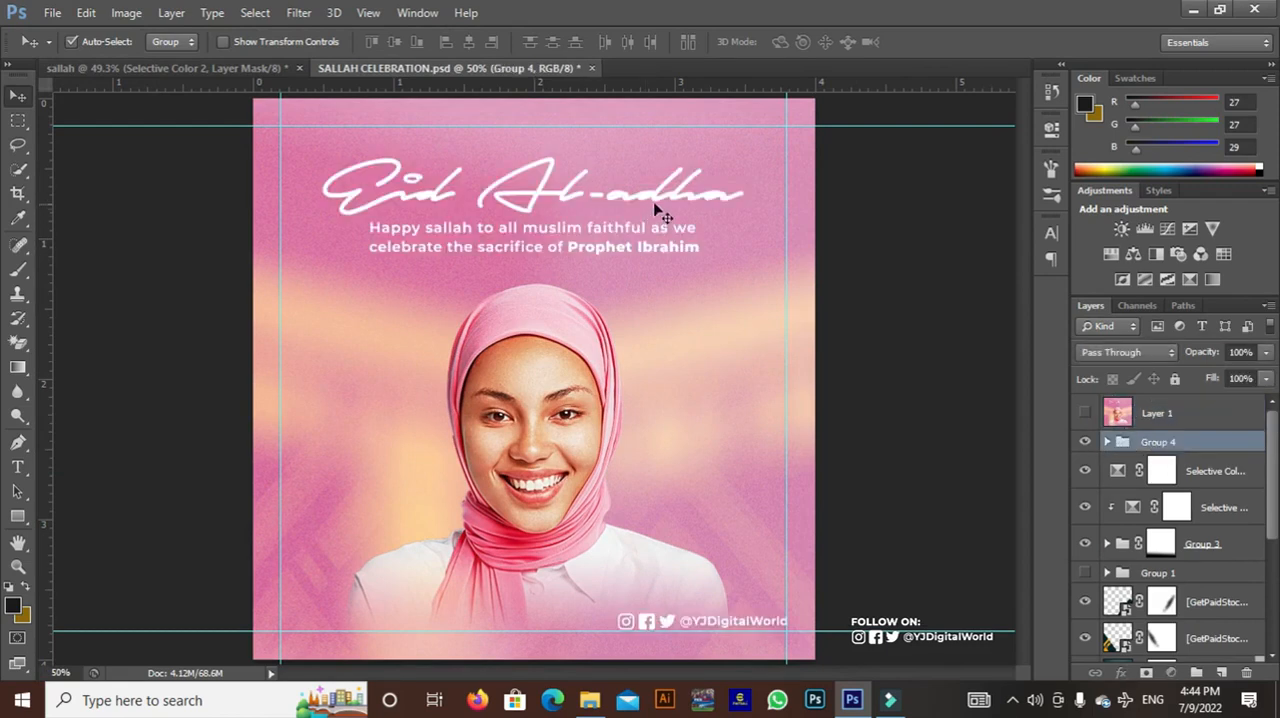
pyautogui.moveTo(664, 206); pyautogui.dragTo(487, 246)
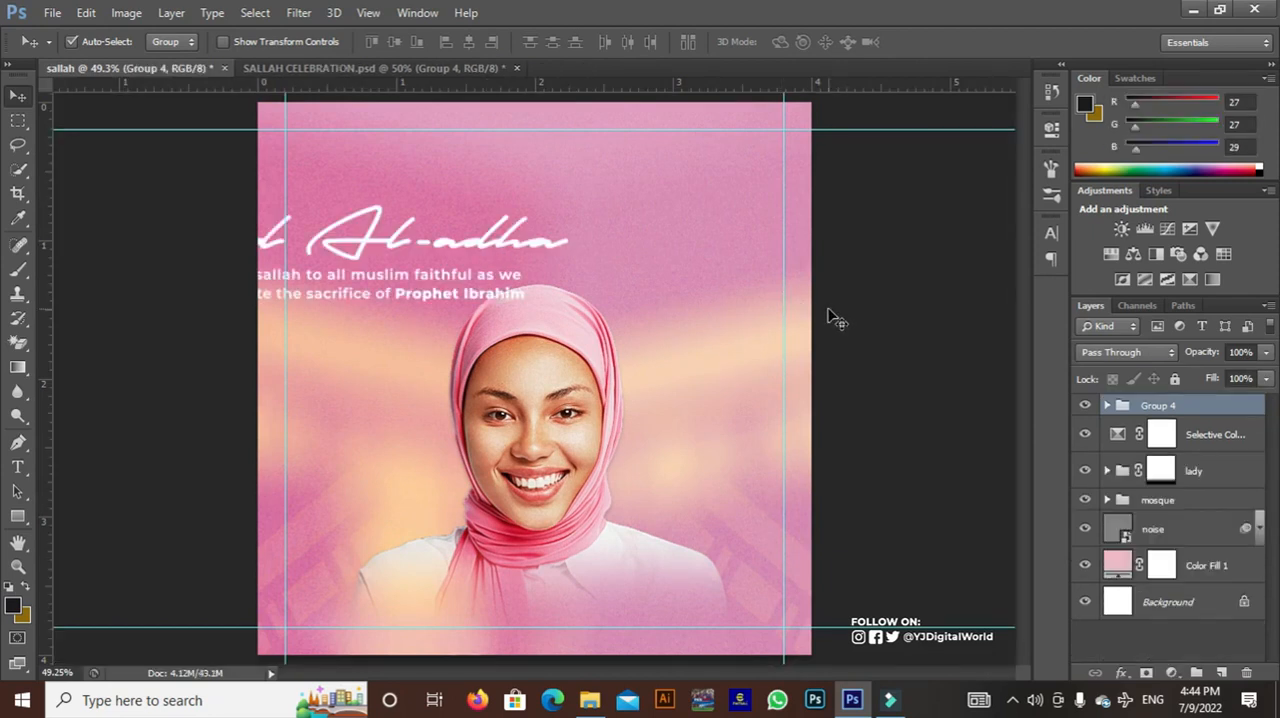
# Reposition Group 4 so the Eid Al-adha heading sits centred above the woman and the social handle fits inside the lower margin
pyautogui.hotkey('ctrl', 't')
pyautogui.press('Escape')
pyautogui.moveTo(534, 251); pyautogui.dragTo(697, 199)
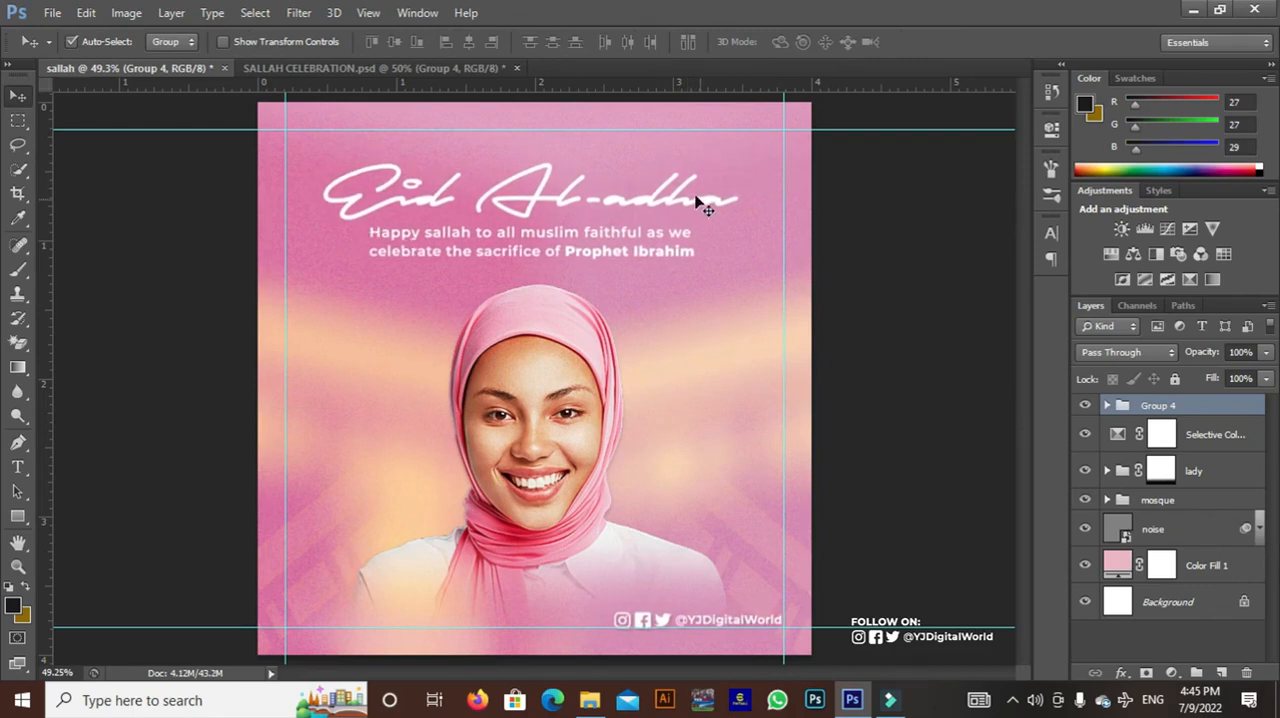
# Unlock the guides and clear them all from the sallah document
pyautogui.click(369, 12)
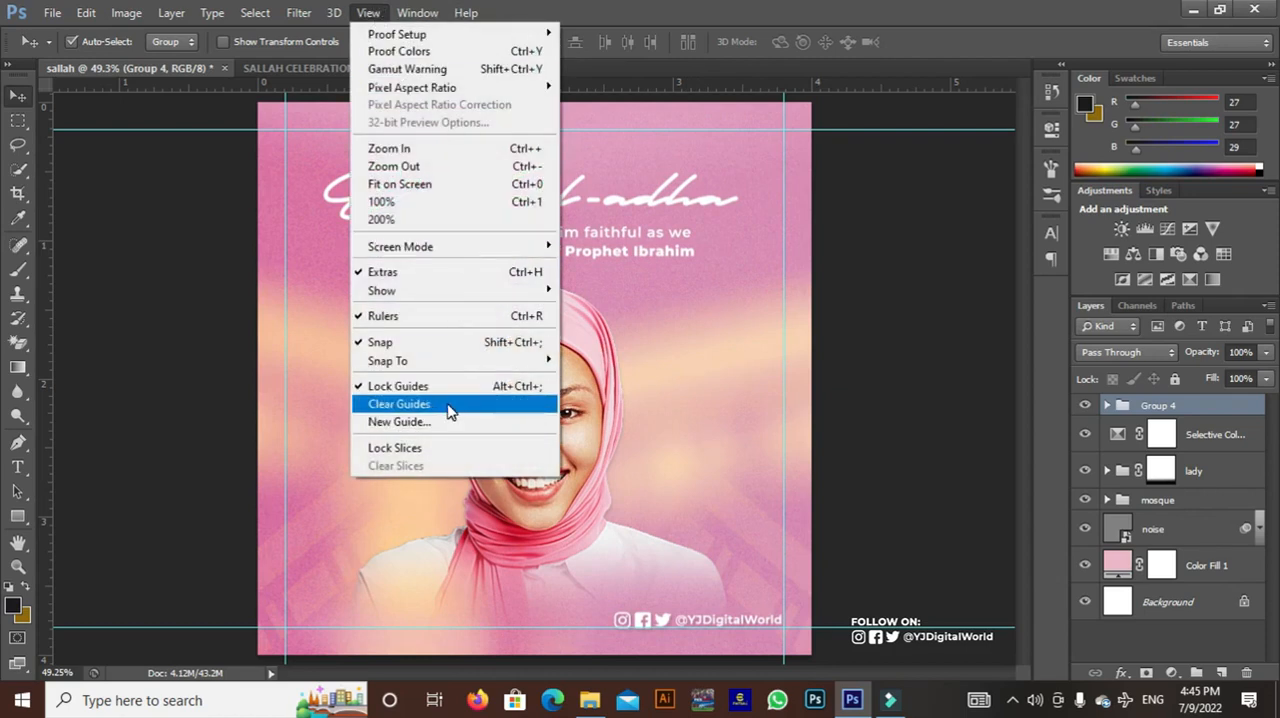
pyautogui.click(452, 388)
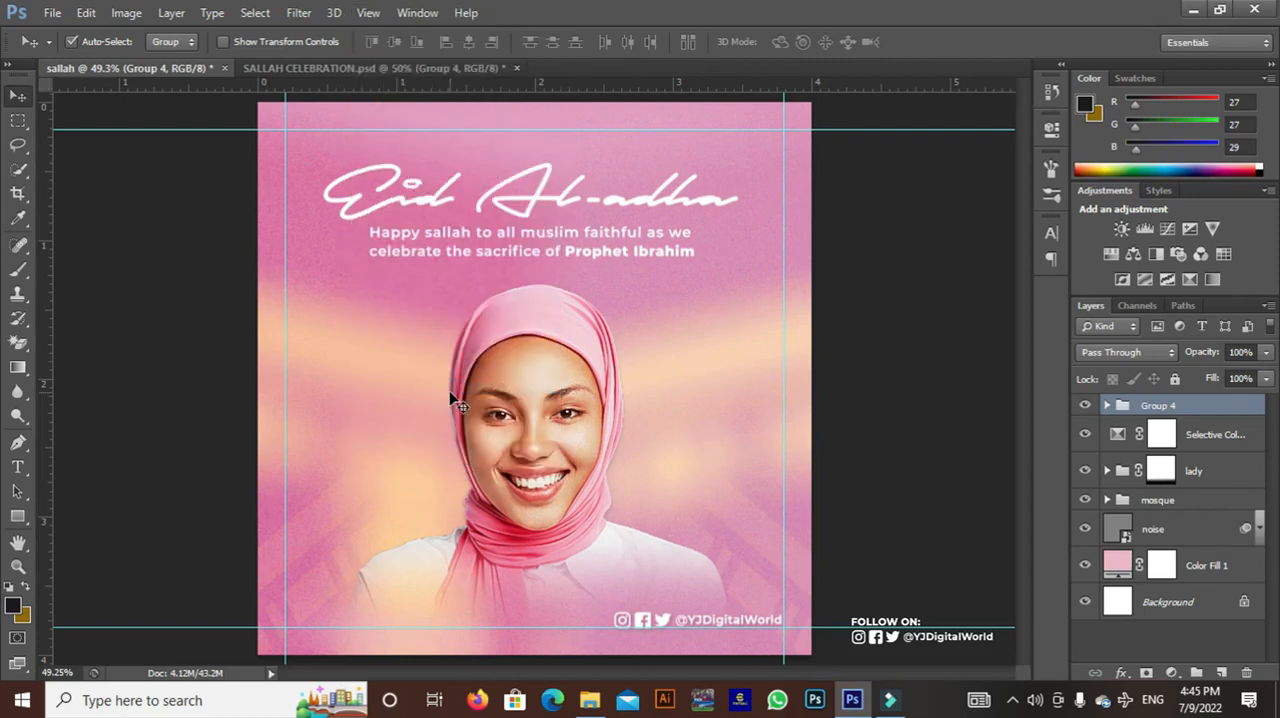
pyautogui.click(368, 13)
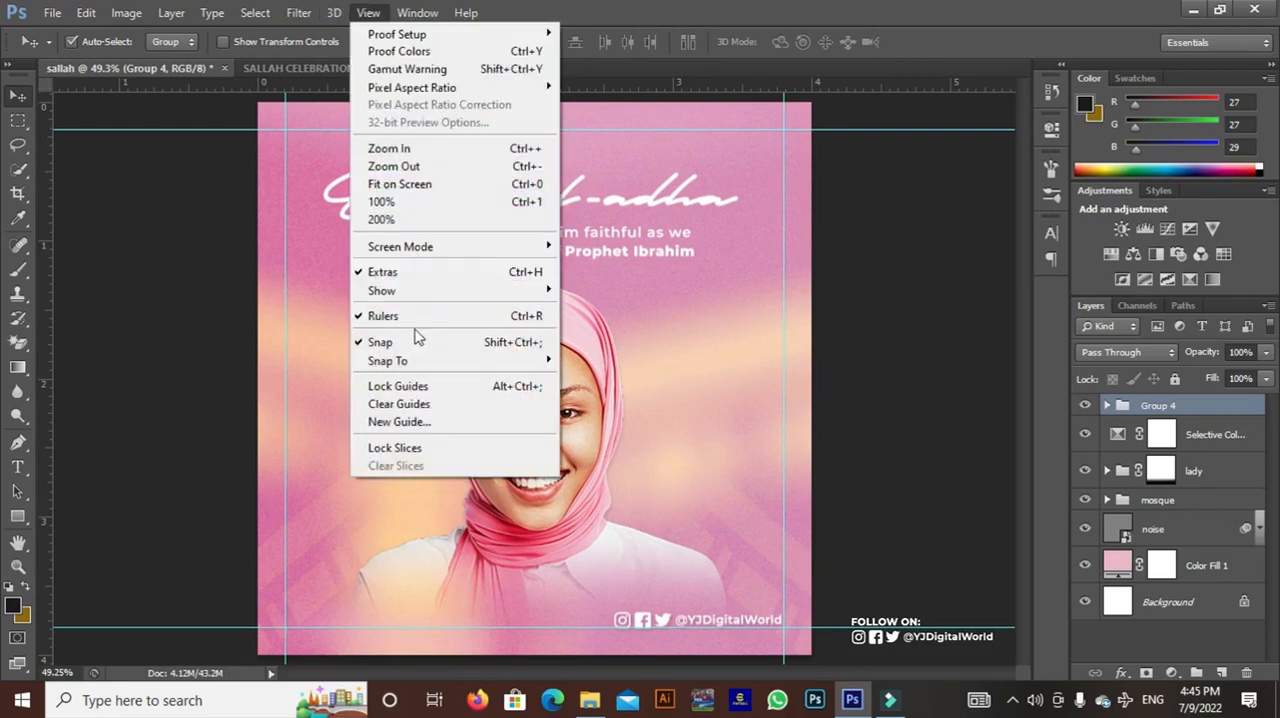
pyautogui.click(418, 405)
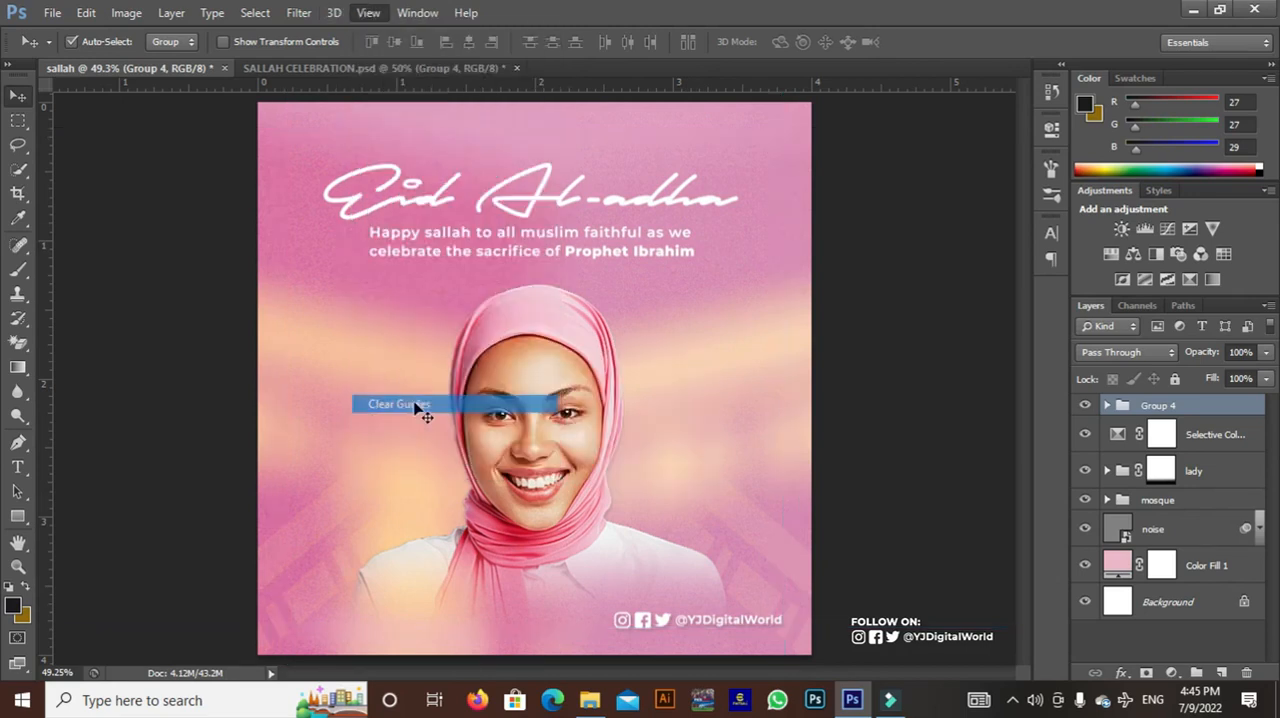
# Expand Group 4 and examine the font used by the Eid Al-adha title layer
pyautogui.click(1107, 405)
pyautogui.click(1162, 428)
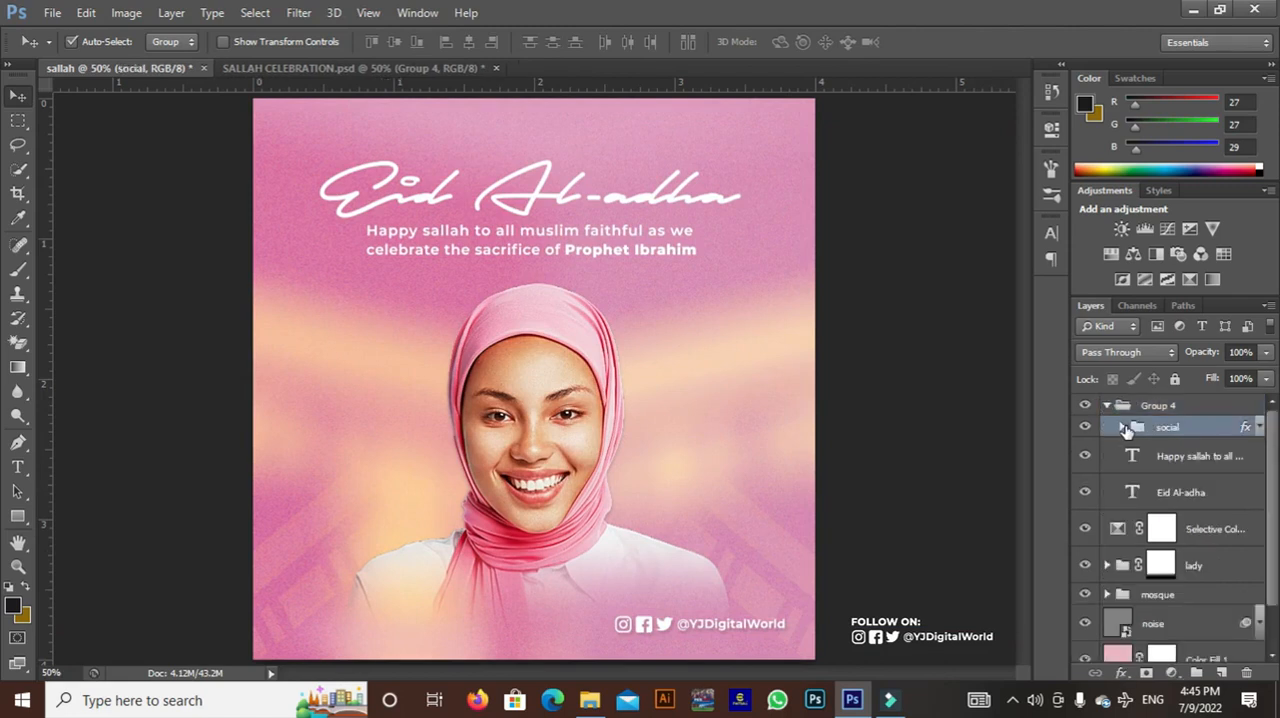
pyautogui.click(1085, 494)
pyautogui.click(1085, 494)
pyautogui.click(1148, 494)
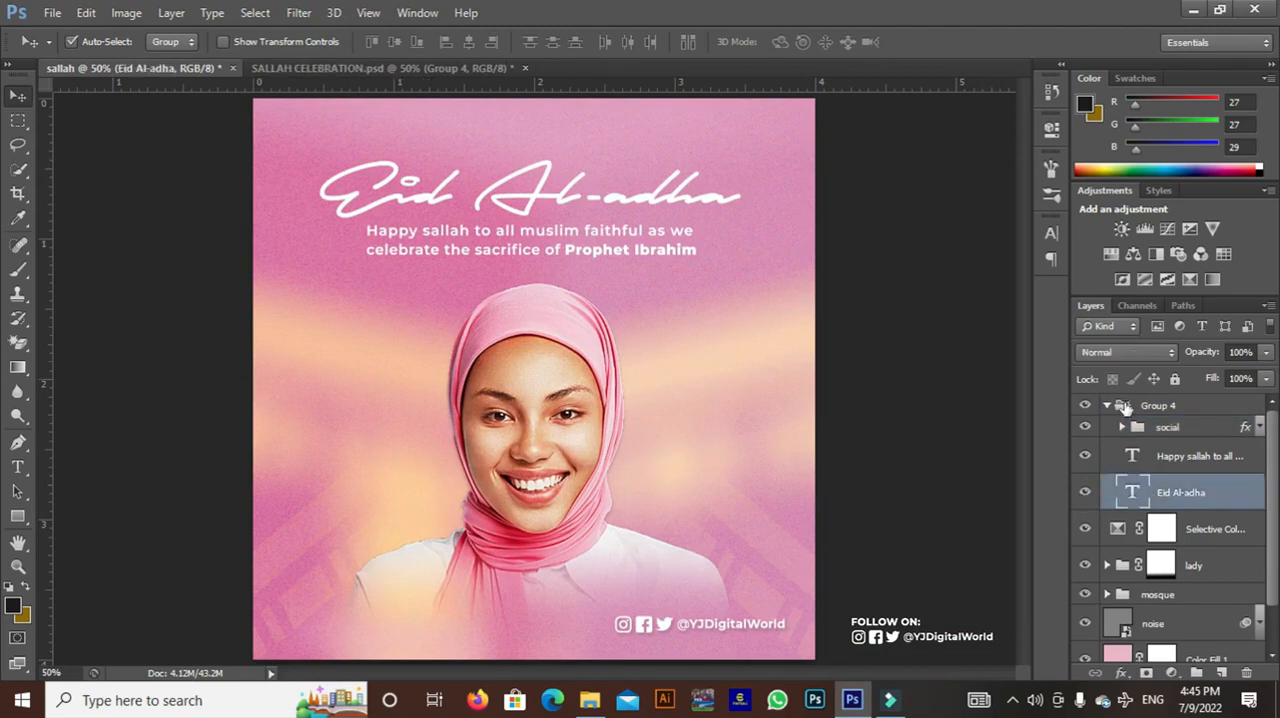
pyautogui.click(1052, 238)
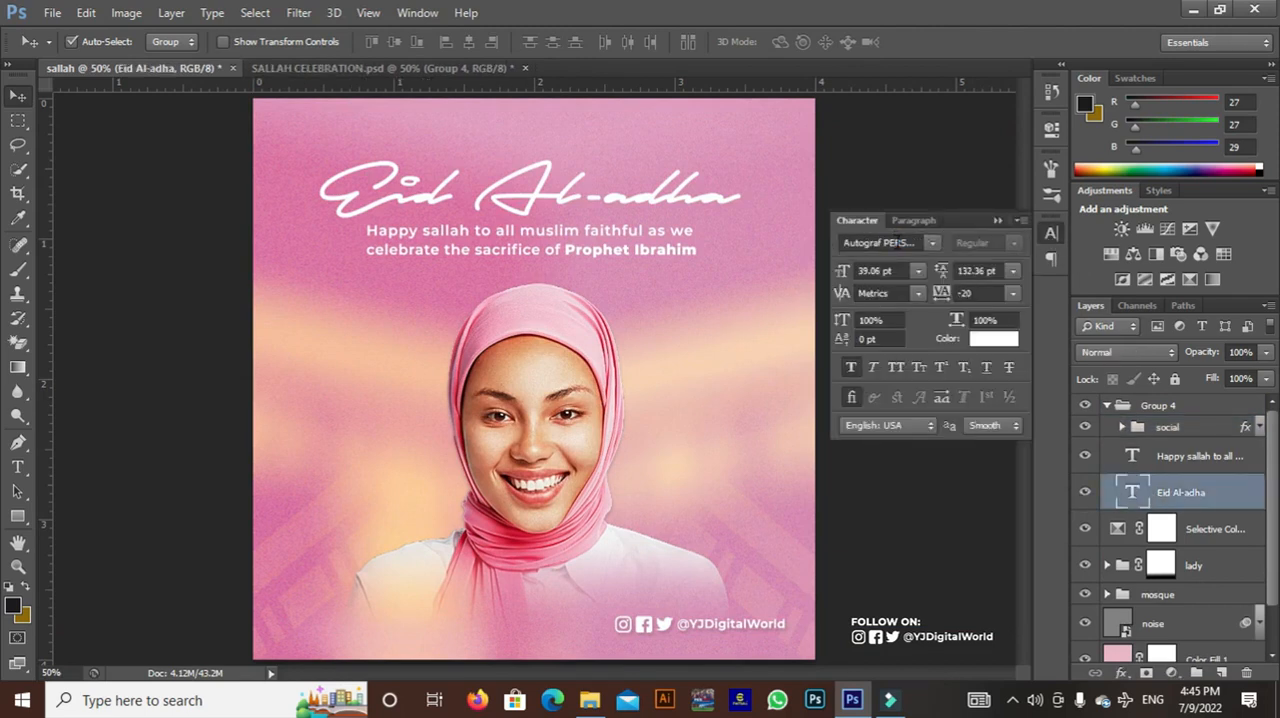
pyautogui.click(932, 243)
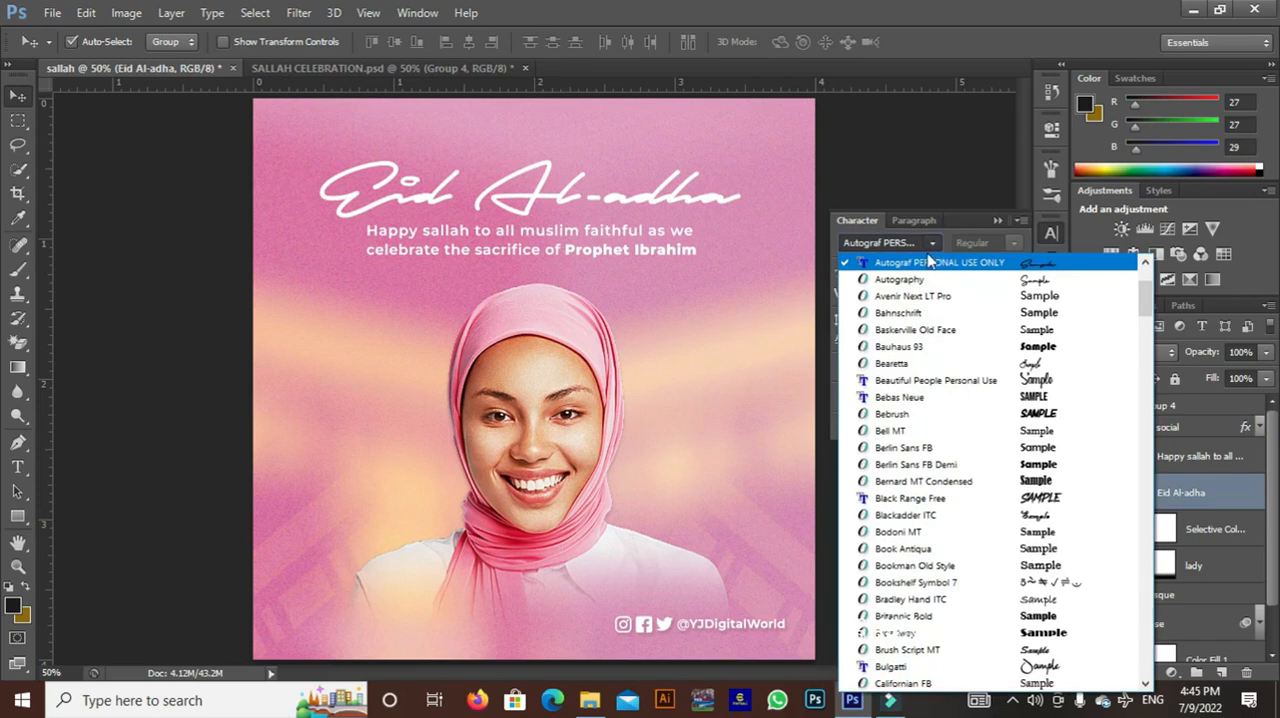
pyautogui.click(930, 265)
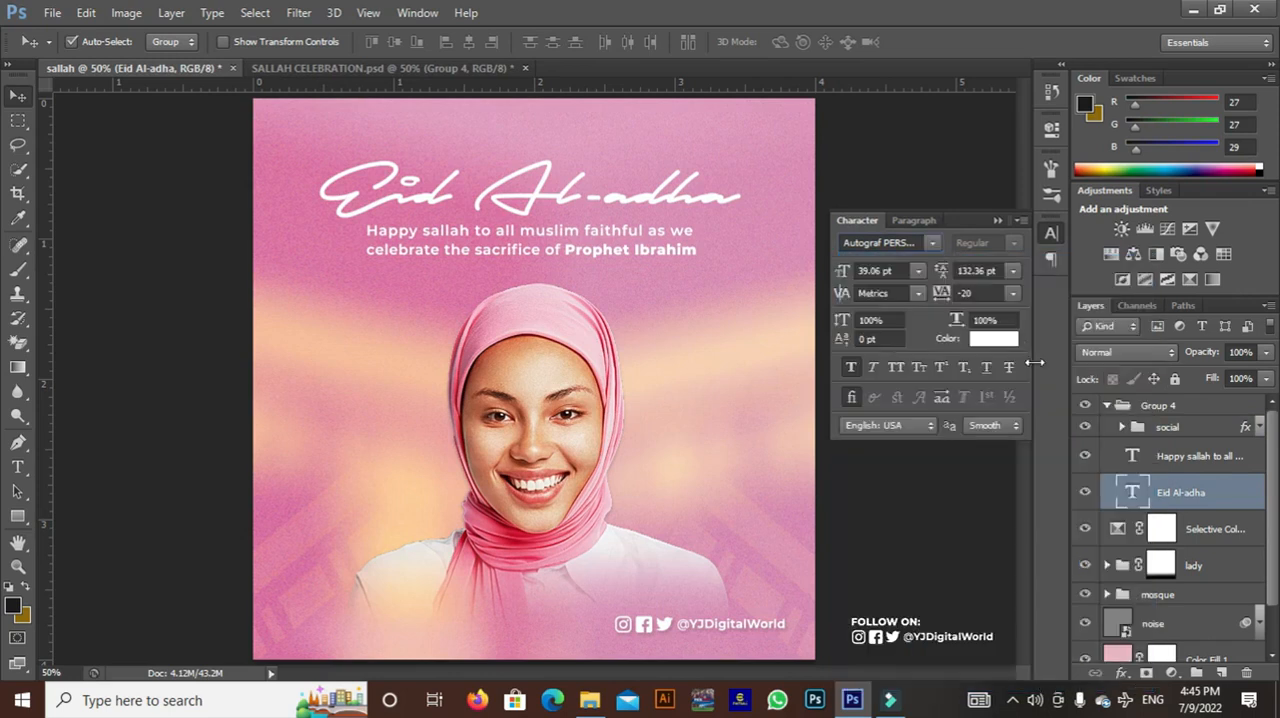
# Examine the font used by the Happy sallah greeting text layer and check which text it holds
pyautogui.click(1230, 462)
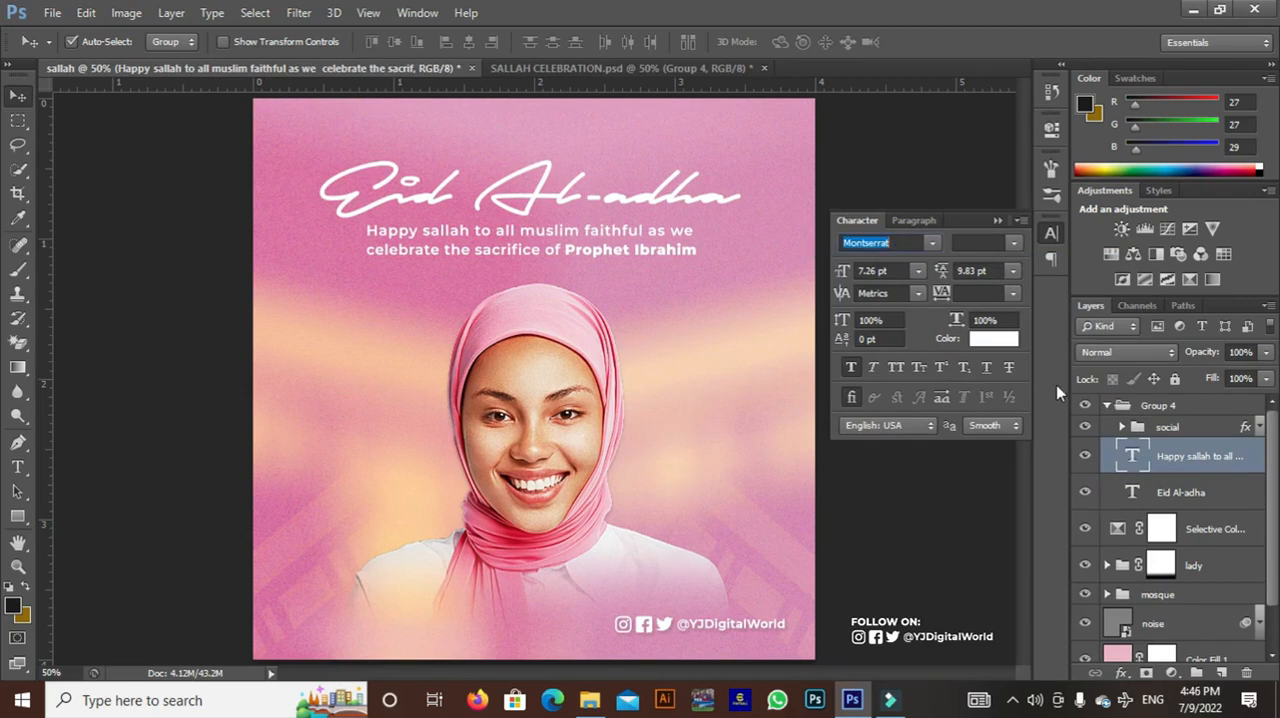
pyautogui.click(1084, 458)
pyautogui.click(1084, 458)
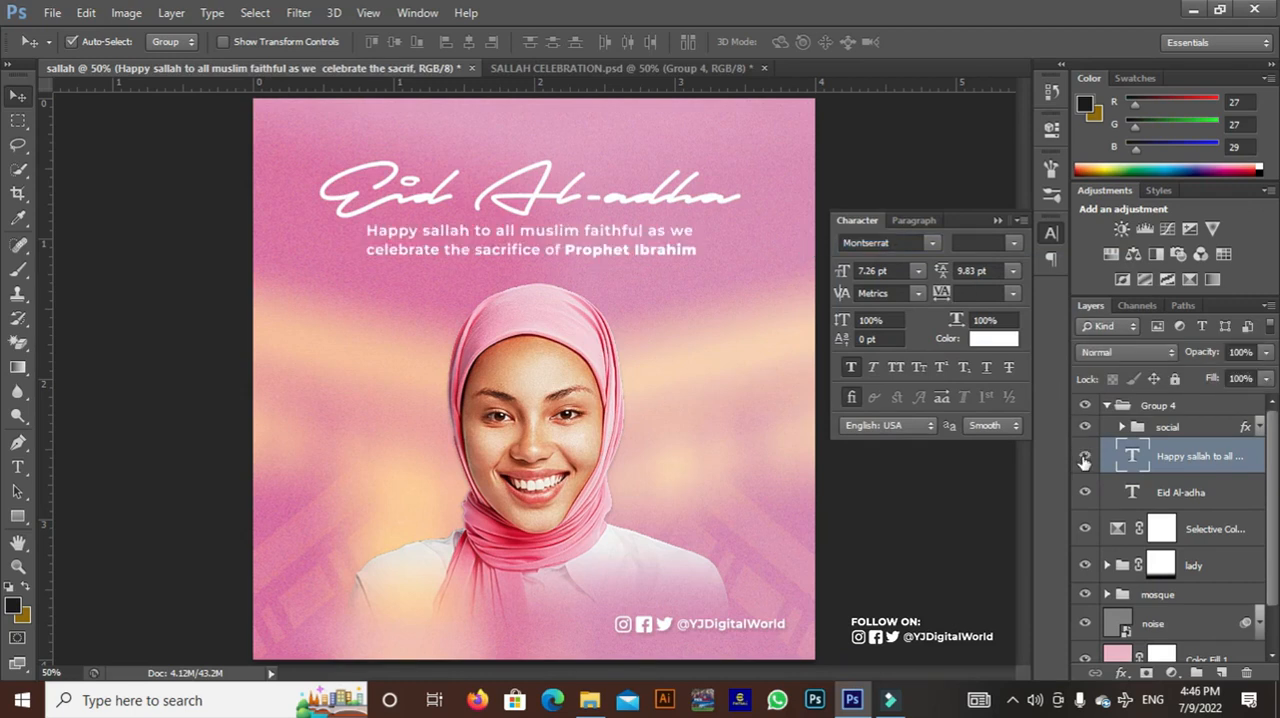
pyautogui.click(883, 242)
pyautogui.click(893, 243)
# Toggle the social group's visibility and expand it to examine its icon and handle layers
pyautogui.click(1086, 427)
pyautogui.click(1086, 427)
pyautogui.click(1145, 428)
pyautogui.click(1086, 427)
pyautogui.click(1086, 427)
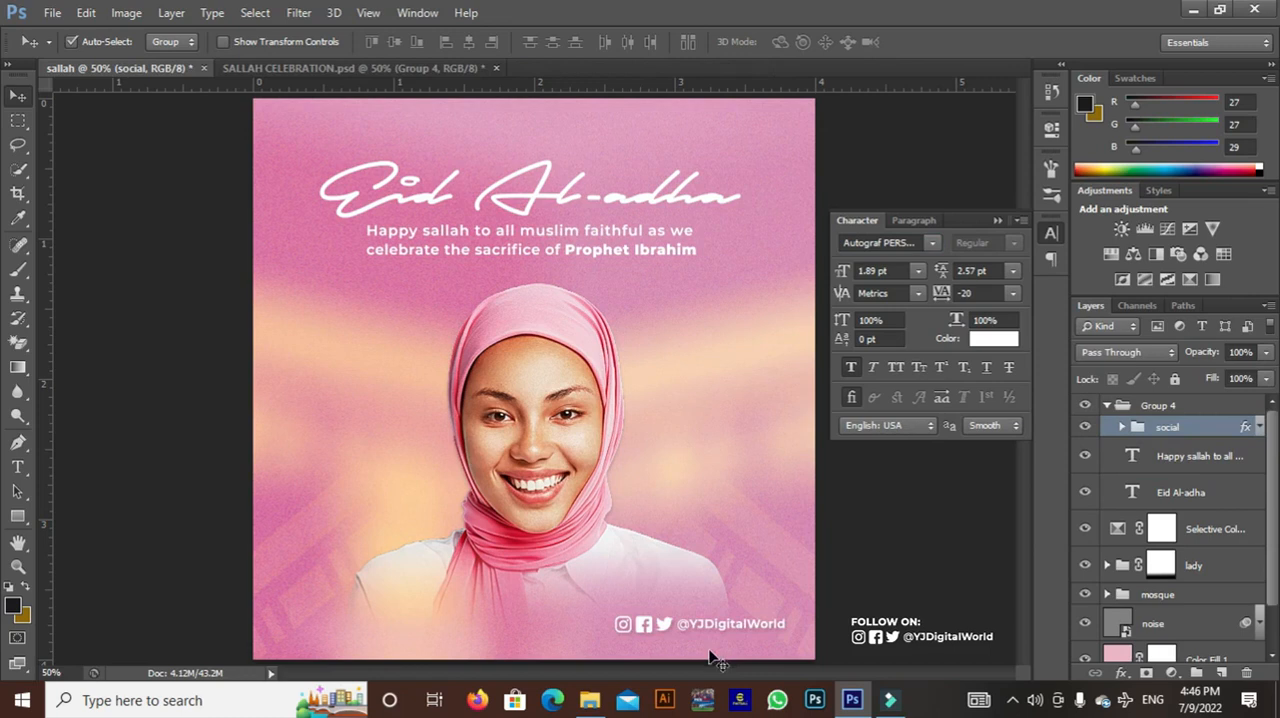
pyautogui.click(1123, 428)
pyautogui.click(1086, 457)
pyautogui.click(1086, 492)
pyautogui.click(1086, 528)
pyautogui.click(1086, 492)
pyautogui.click(1086, 457)
pyautogui.click(1086, 528)
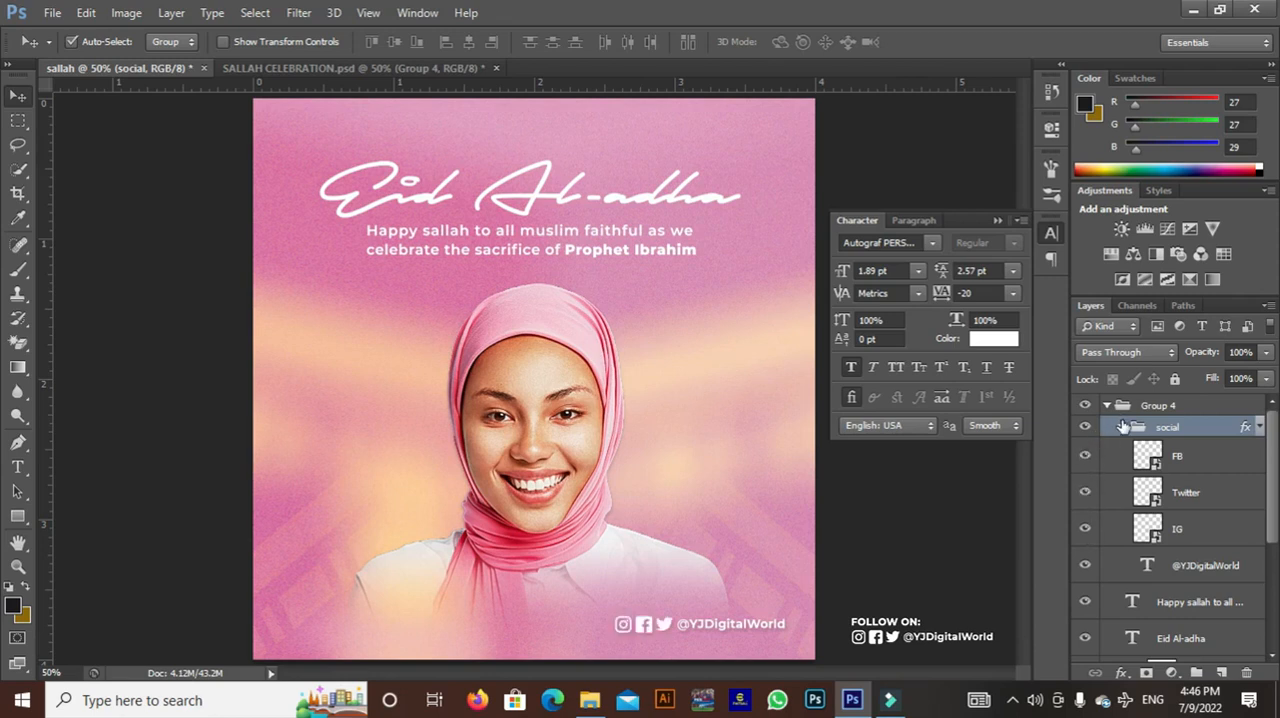
# Collapse the social group and Group 4, and close the character settings
pyautogui.click(1123, 428)
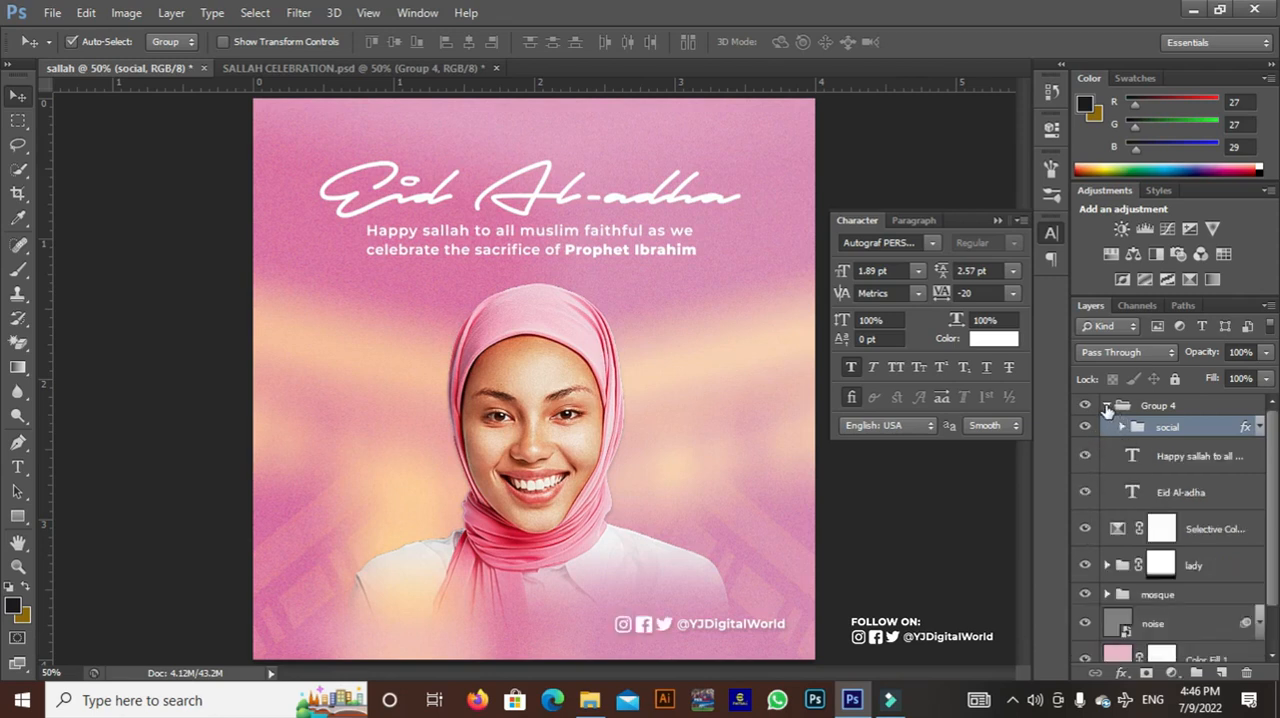
pyautogui.click(1107, 406)
pyautogui.click(995, 221)
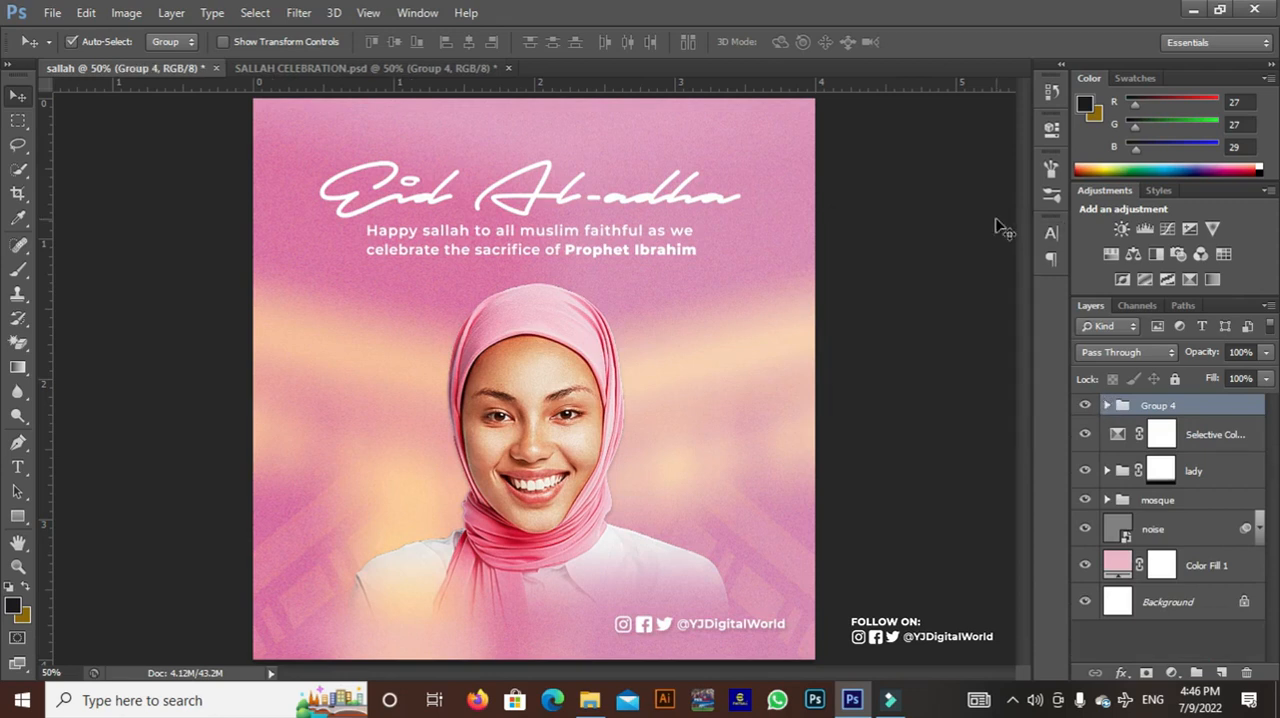